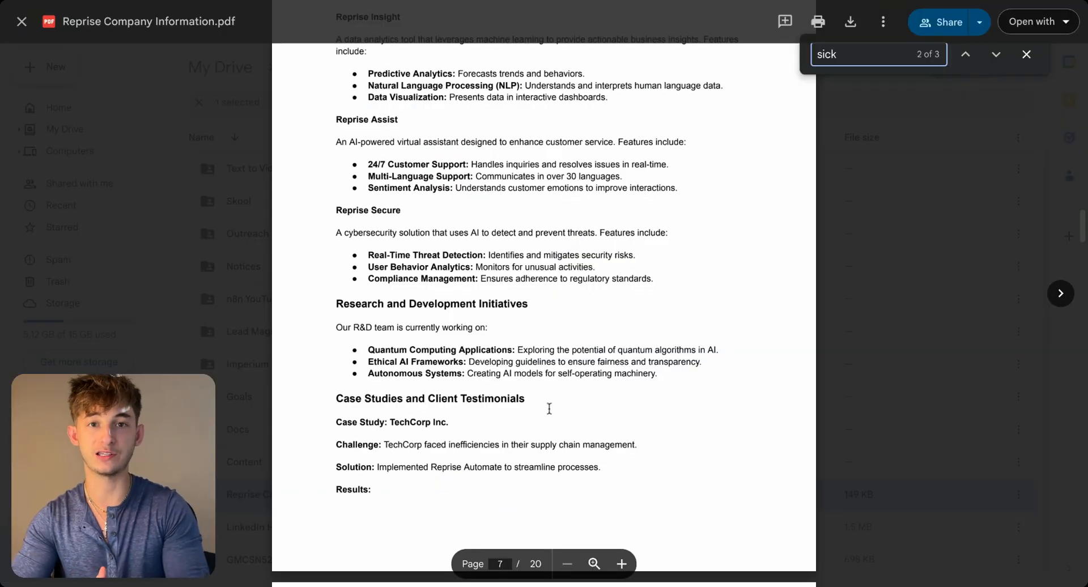
- Examine the handbook PDF's organizational structure, leadership biographies, employee policies and training program sections
scroll(528, 385, "down", 15)
scroll(499, 283, "up", 3)
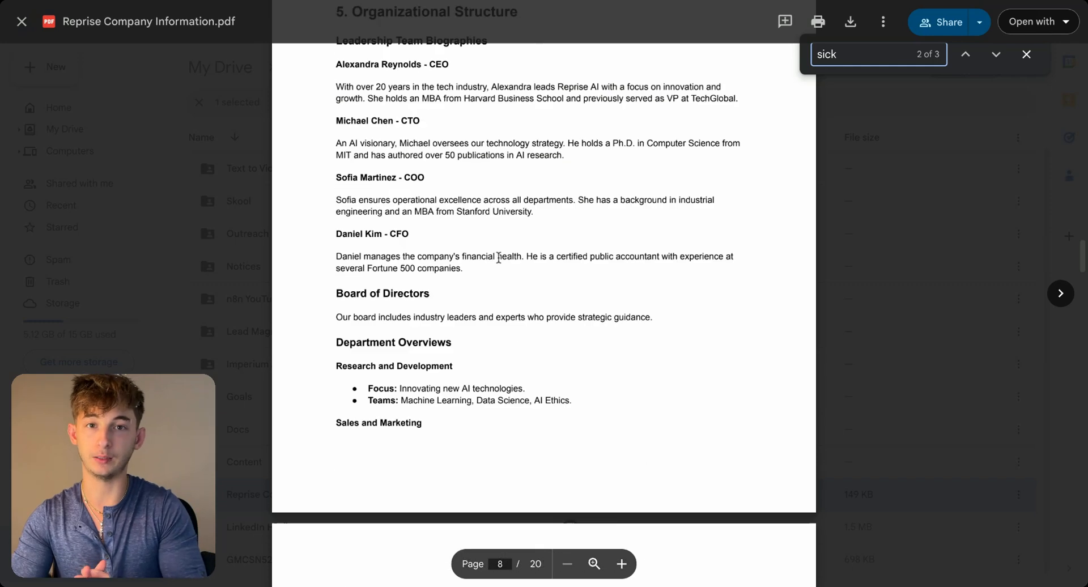
scroll(499, 258, "up", 1)
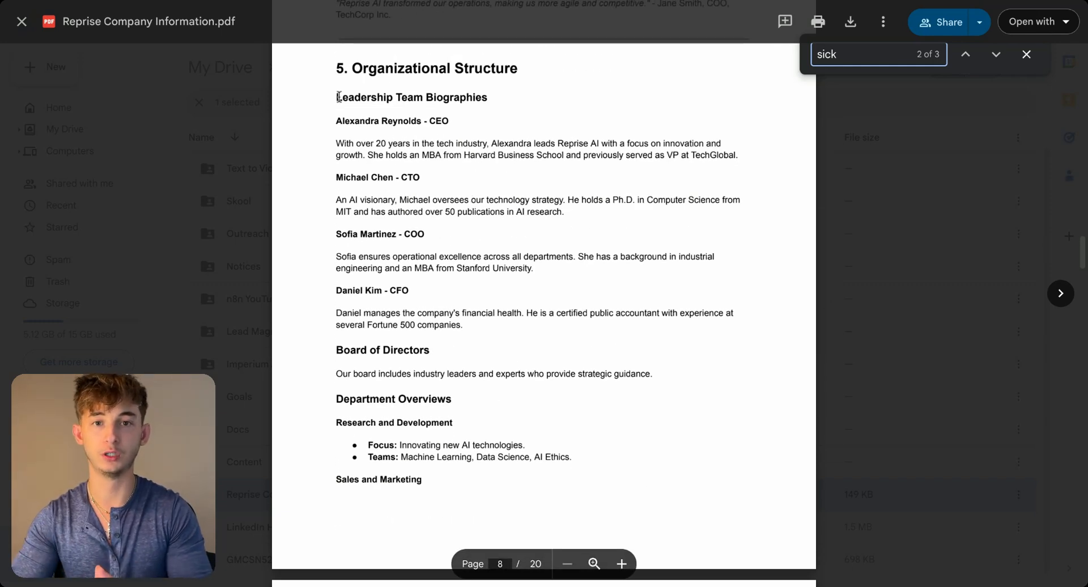
triple_click(319, 121)
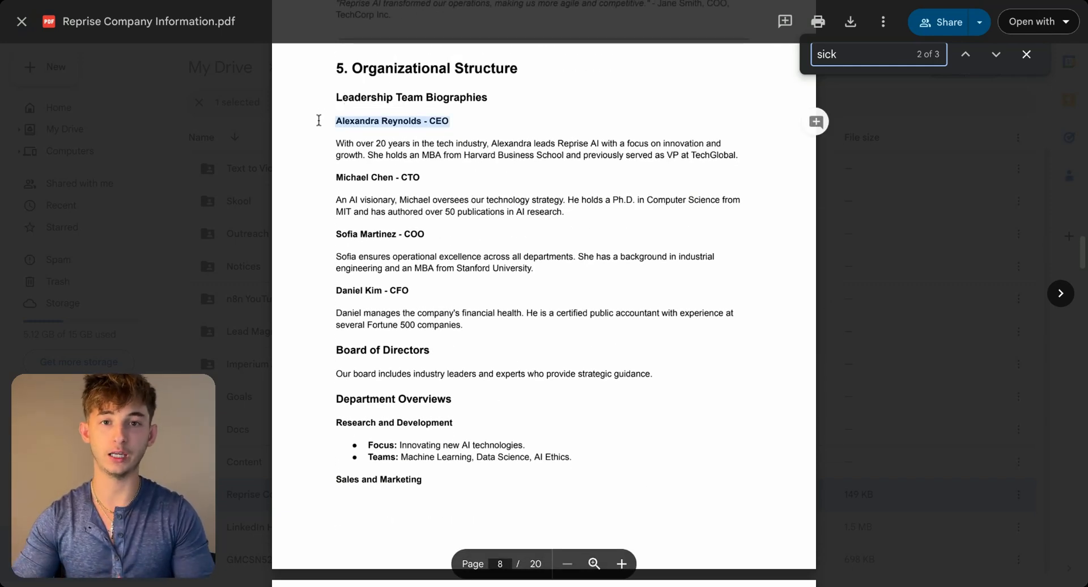
left_click(385, 125)
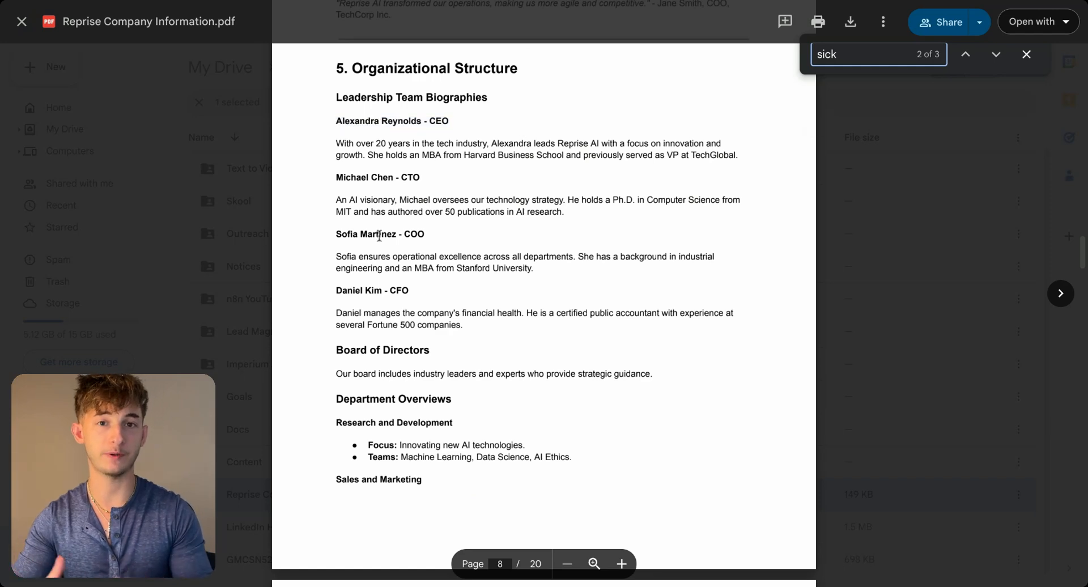
scroll(481, 311, "down", 9)
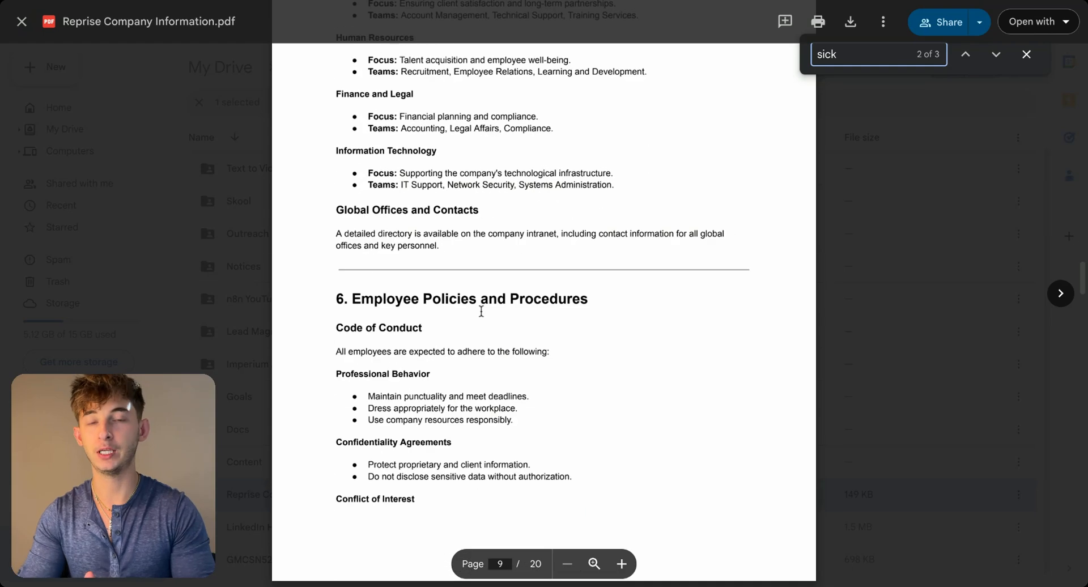
scroll(482, 311, "down", 15)
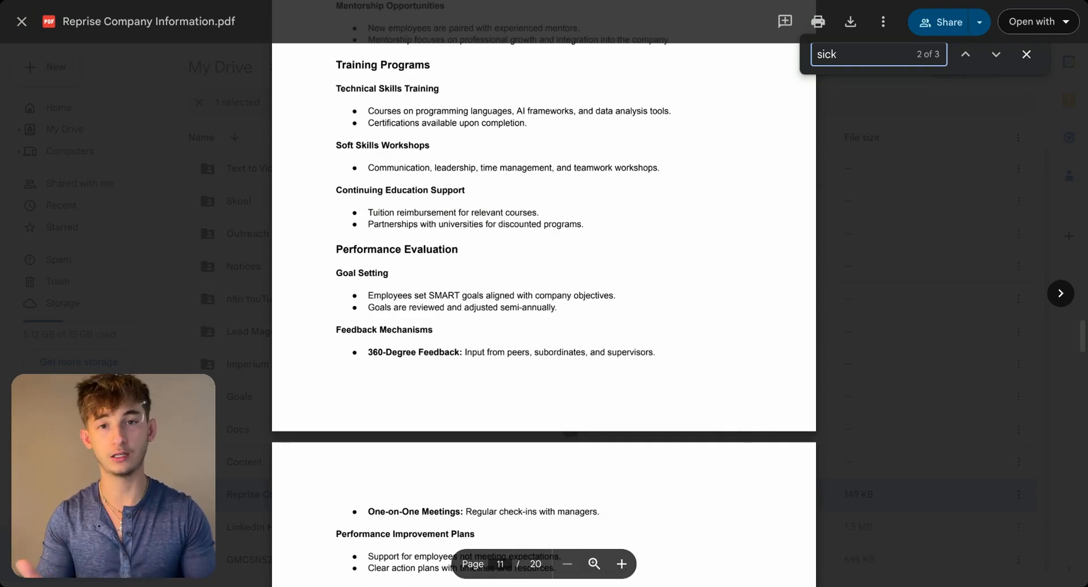
scroll(570, 423, "down", 20)
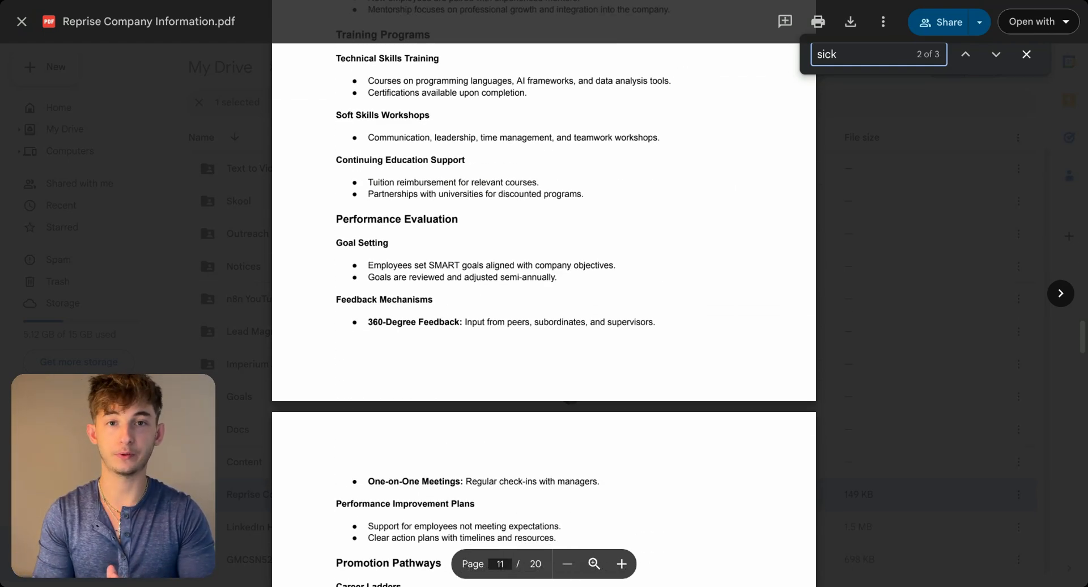
scroll(570, 422, "down", 3)
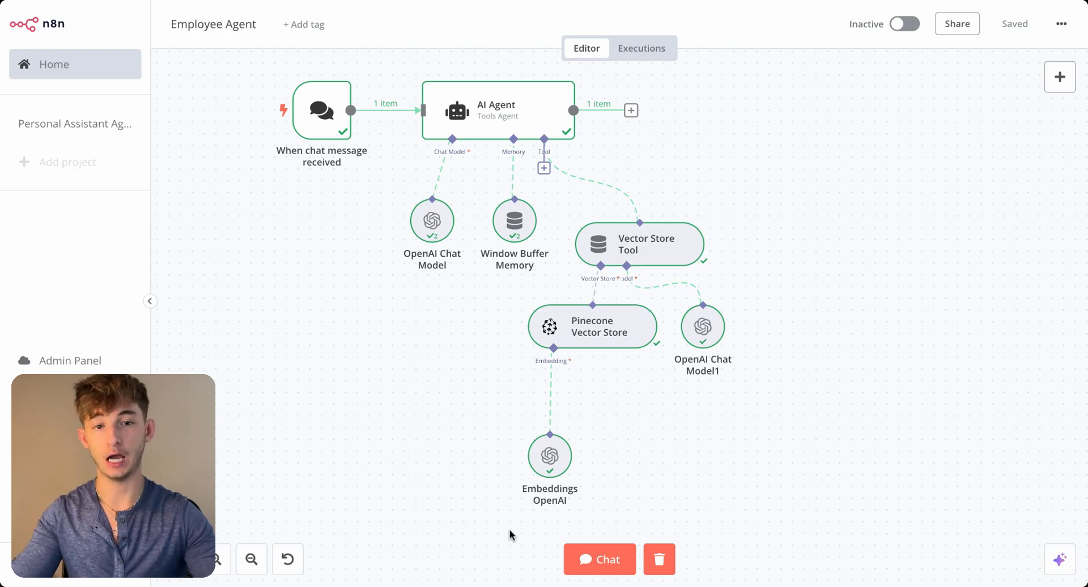
- Open the Employee Agent's chat and read its answer about the most important things for a new employee to know
left_click(593, 560)
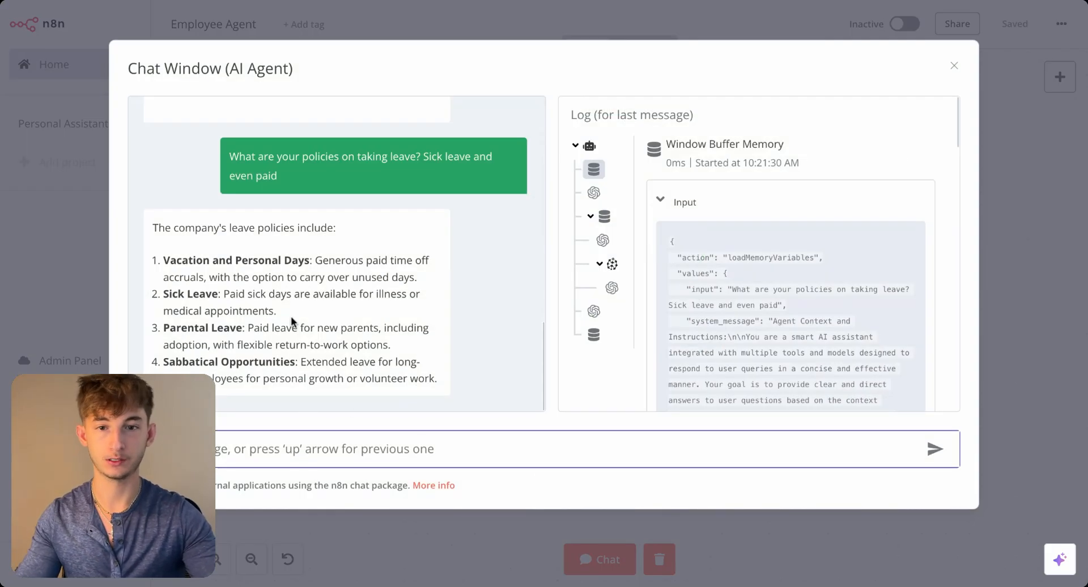
scroll(291, 317, "up", 10)
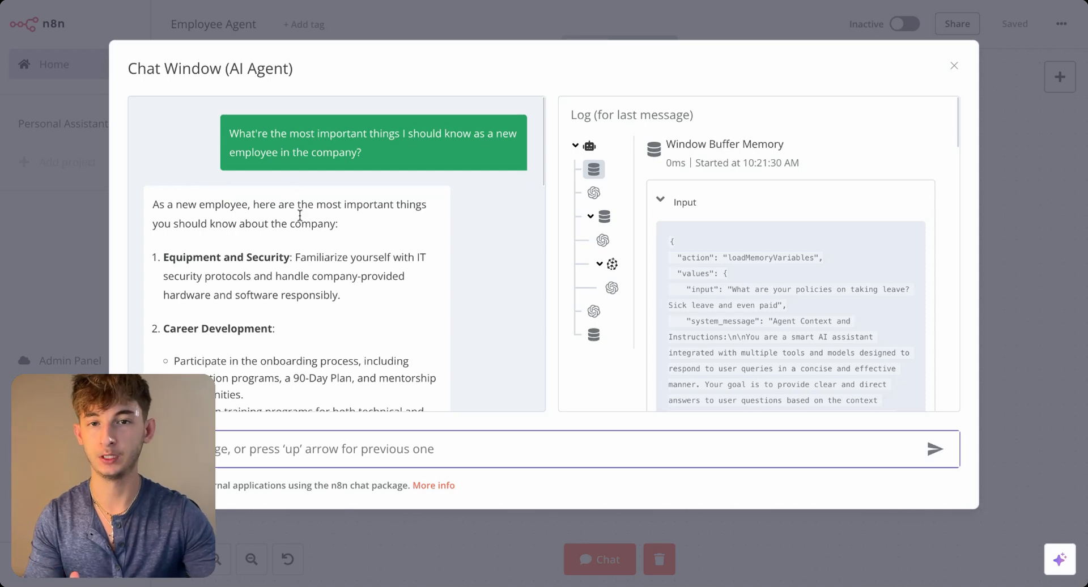
scroll(289, 260, "down", 1)
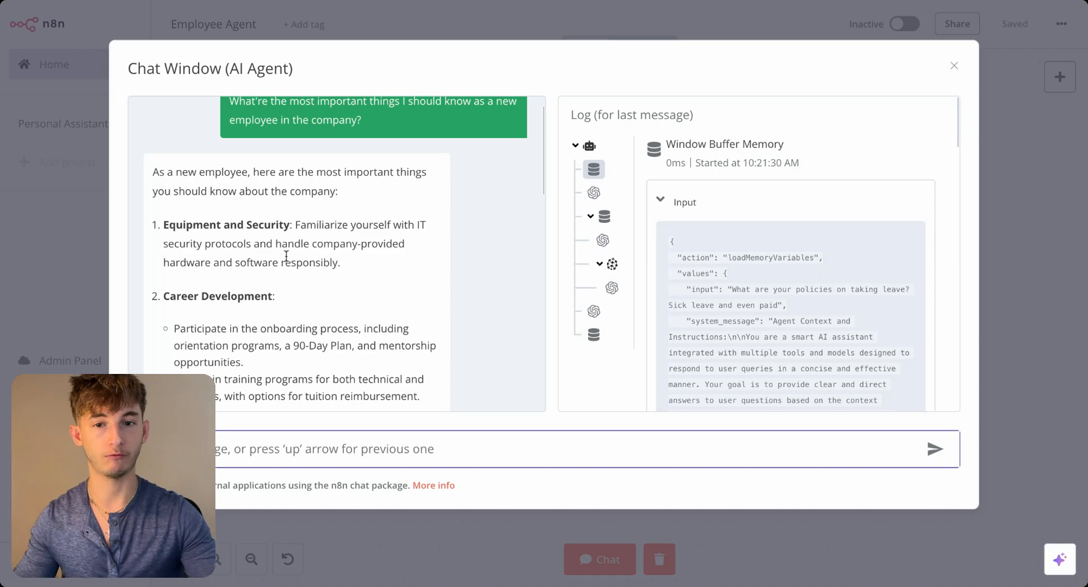
scroll(288, 244, "up", 1)
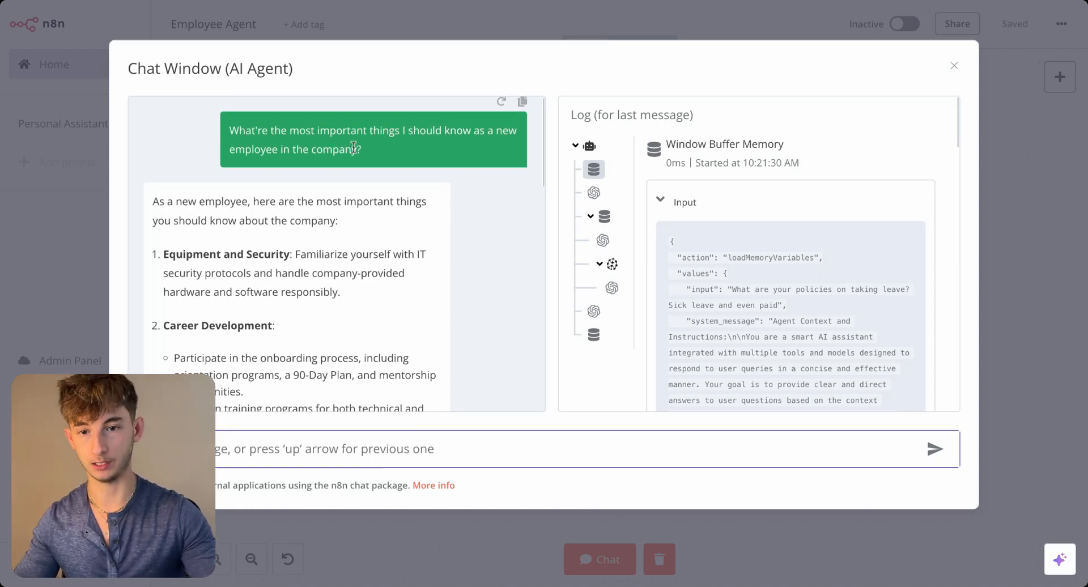
scroll(349, 221, "down", 1)
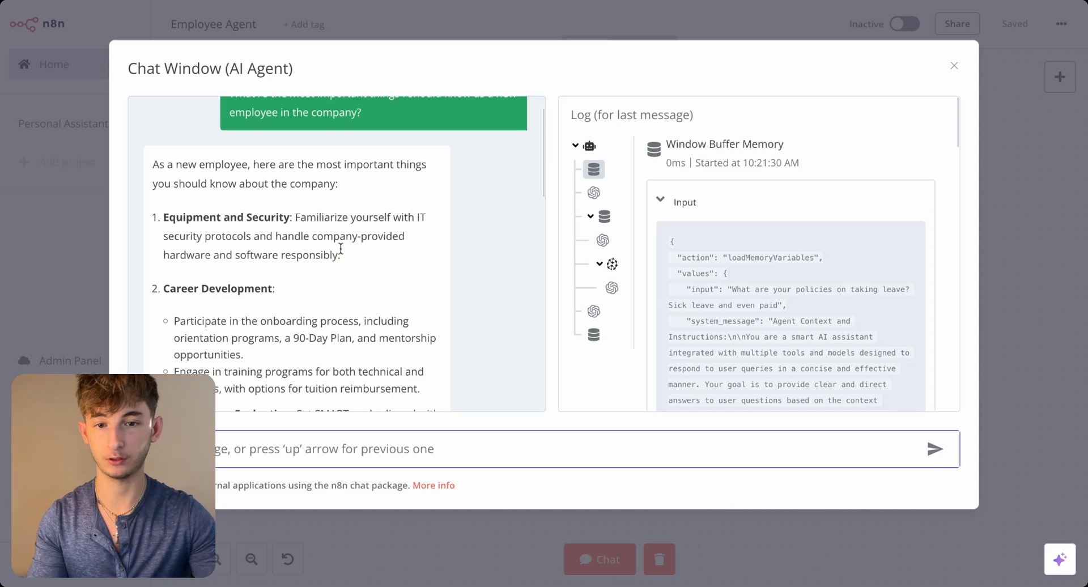
left_click_drag(352, 255, 163, 236)
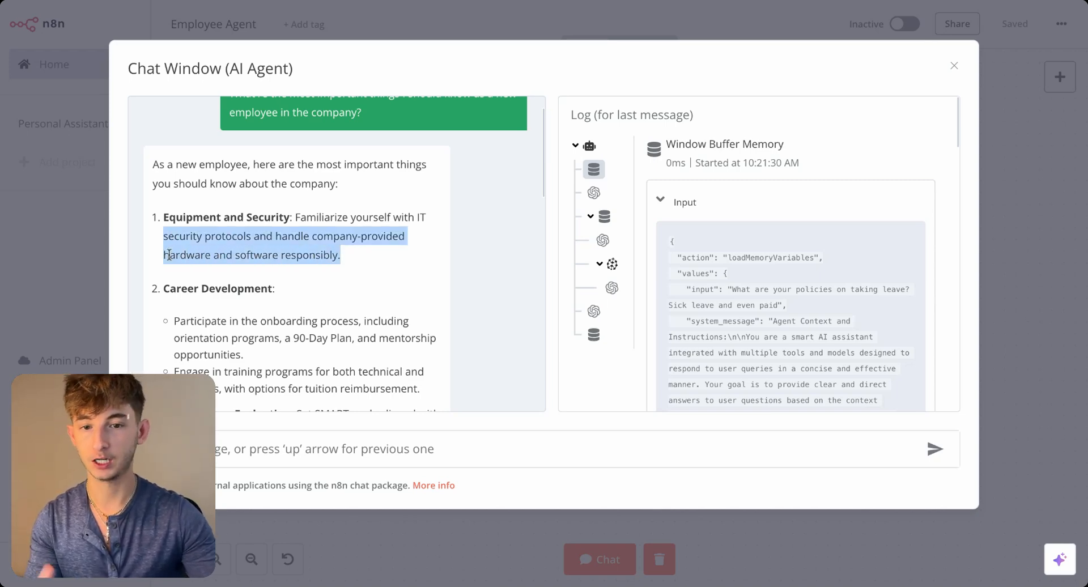
scroll(212, 335, "down", 1)
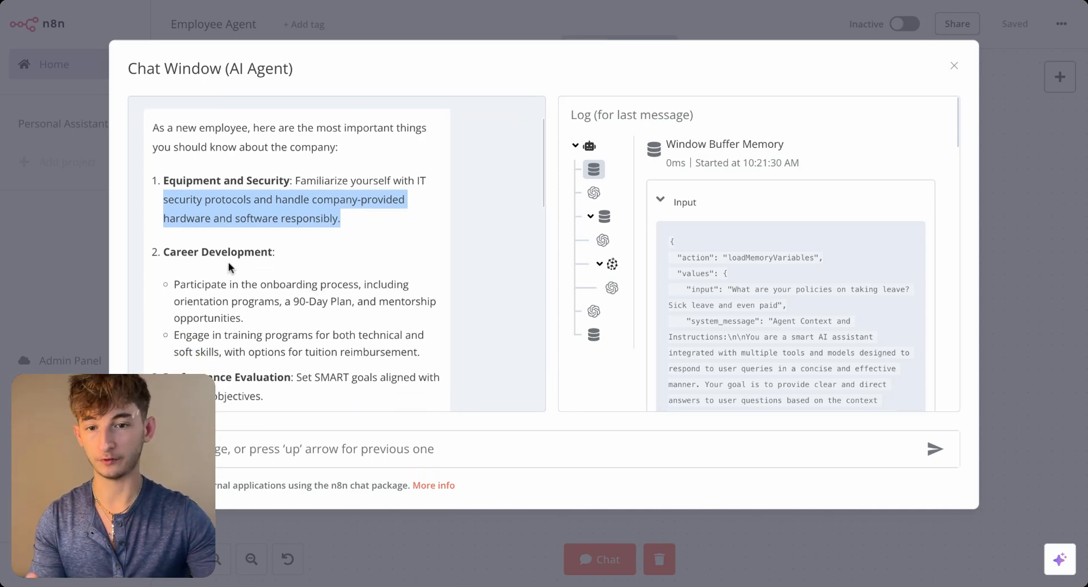
scroll(231, 268, "down", 3)
scroll(256, 301, "down", 1)
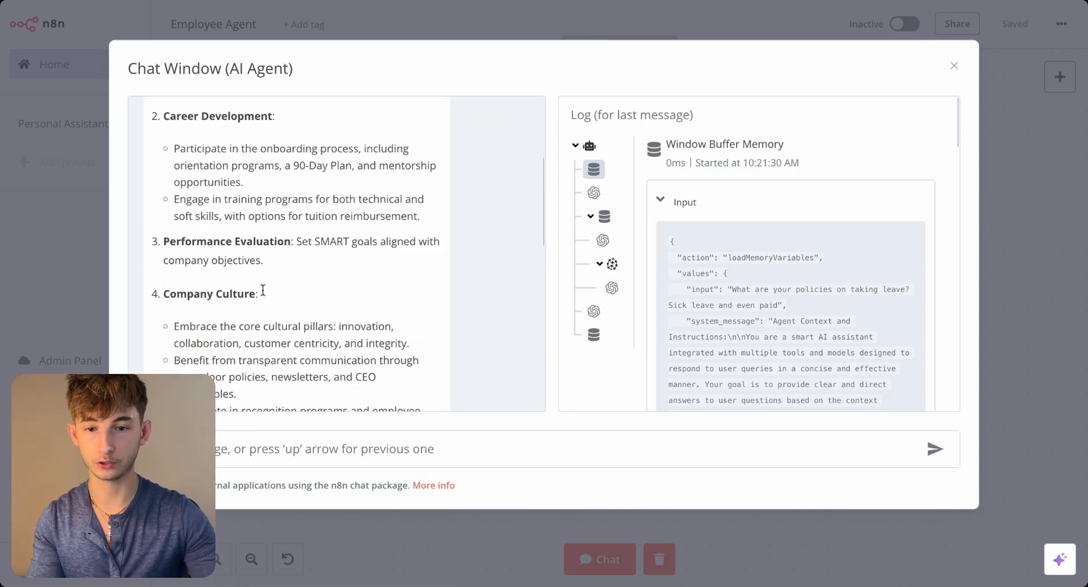
scroll(263, 316, "down", 6)
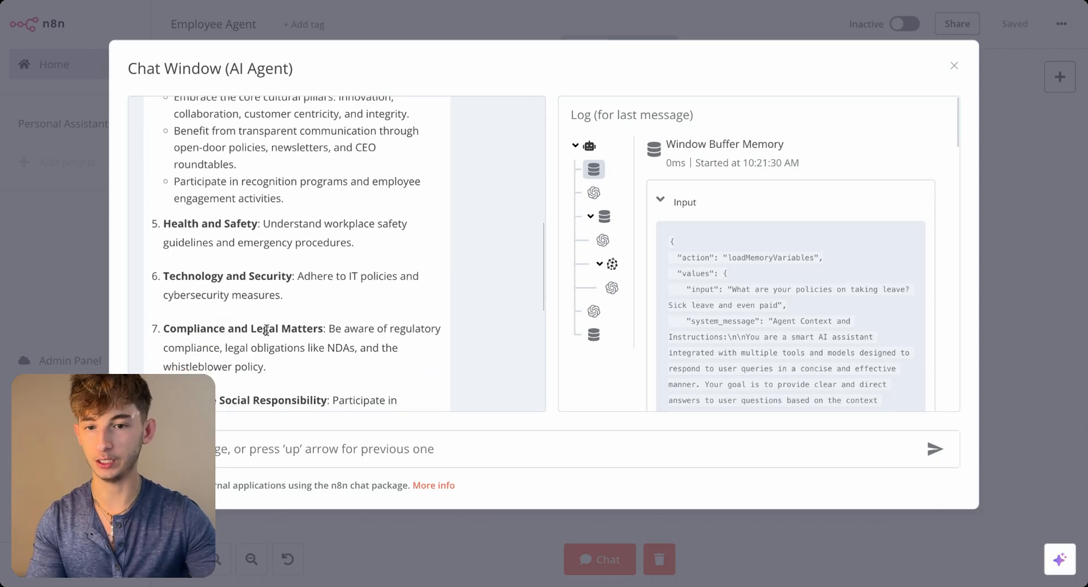
scroll(252, 289, "down", 4)
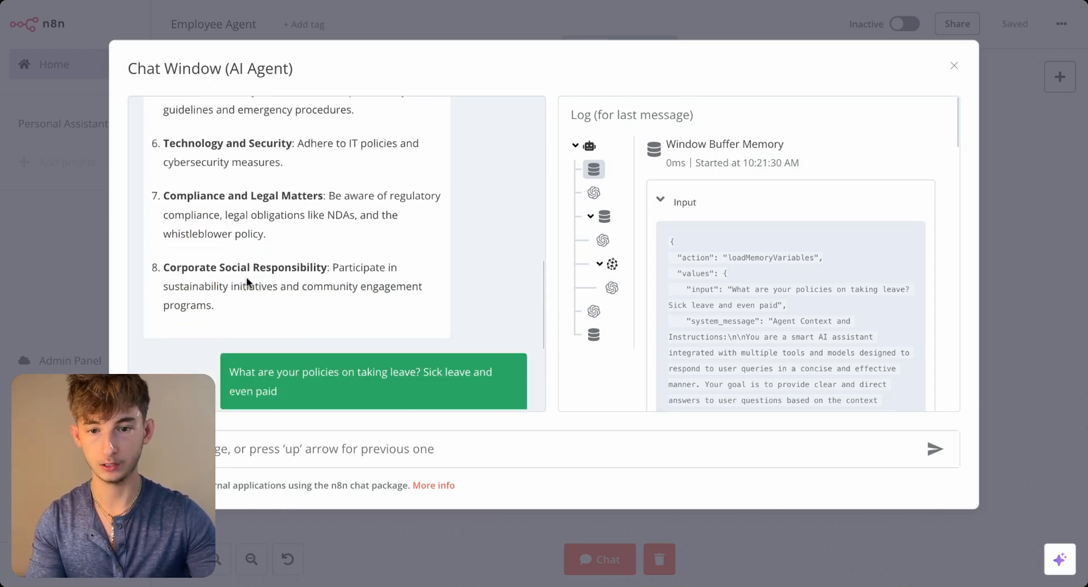
scroll(253, 281, "down", 2)
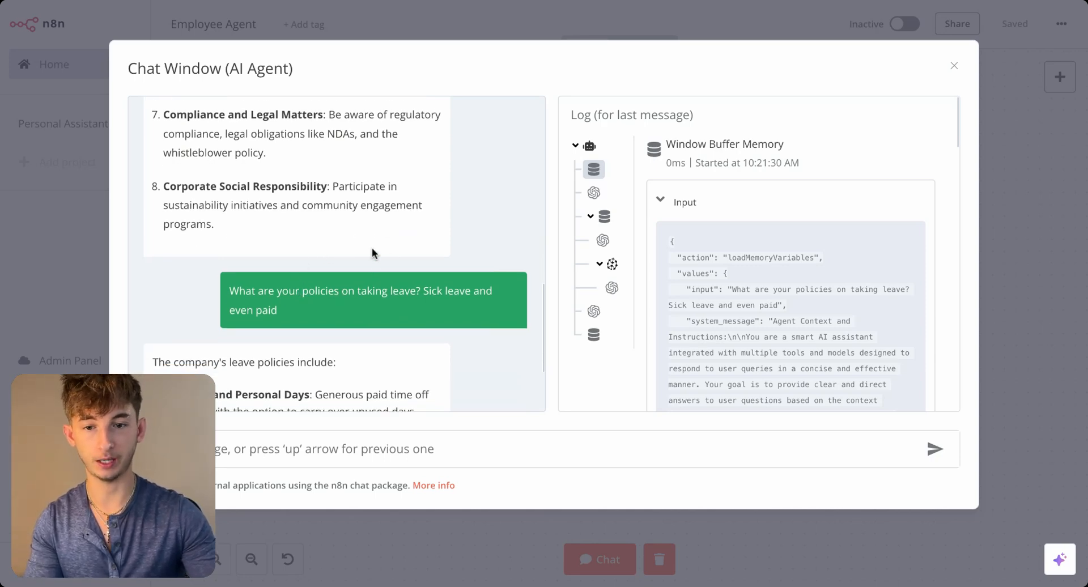
- Review the agent's answer on sick and paid leave policies, highlighting the full list of leave types
scroll(357, 255, "down", 4)
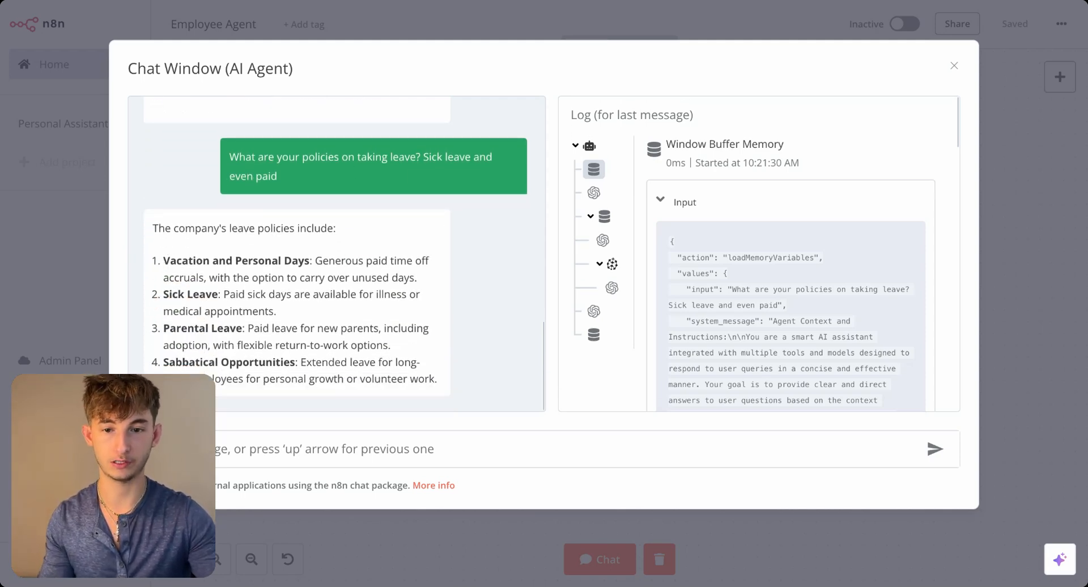
left_click(209, 450)
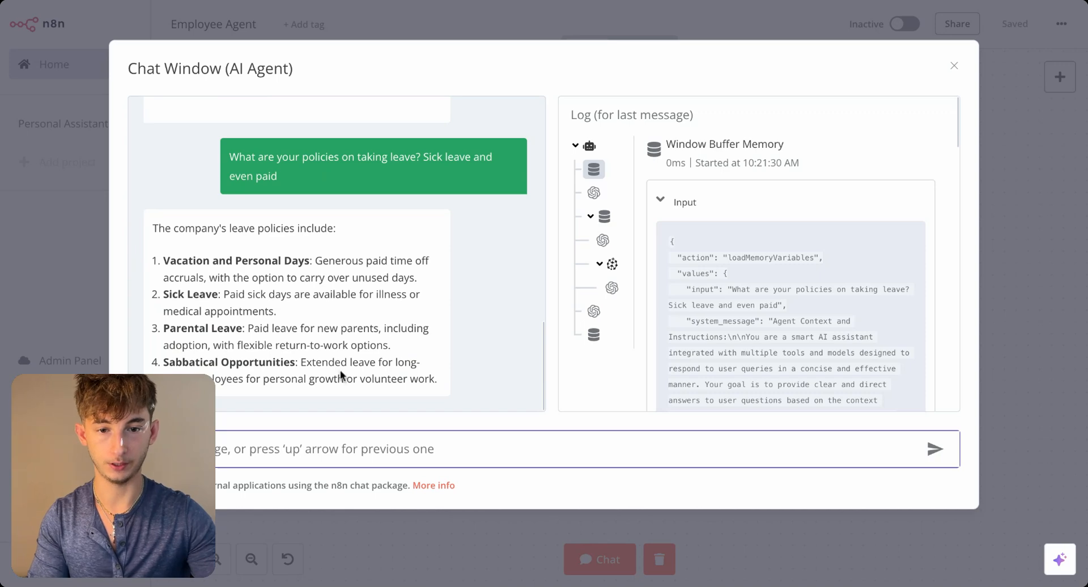
left_click_drag(439, 385, 159, 251)
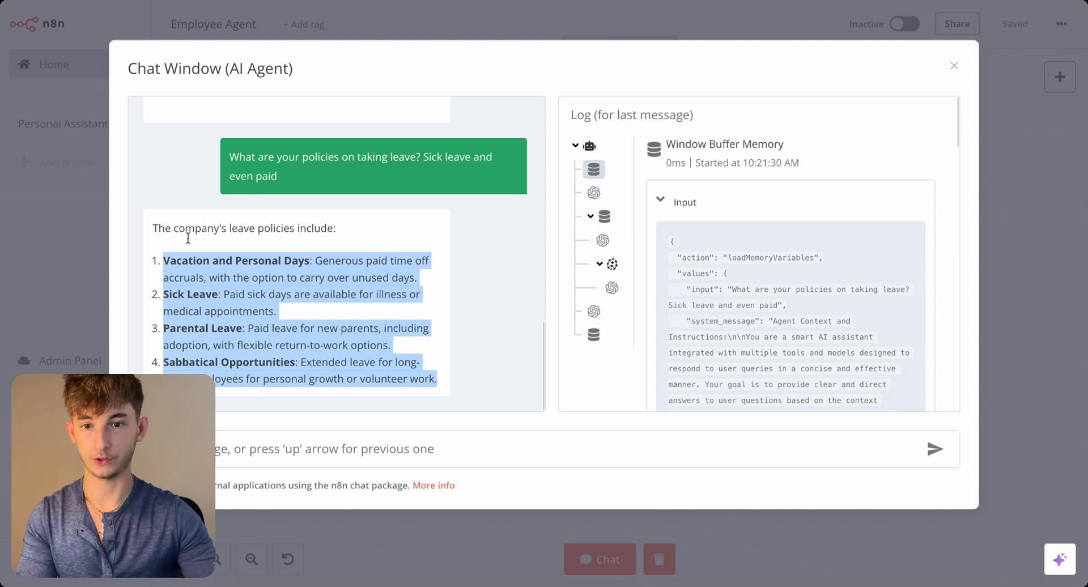
left_click(214, 376)
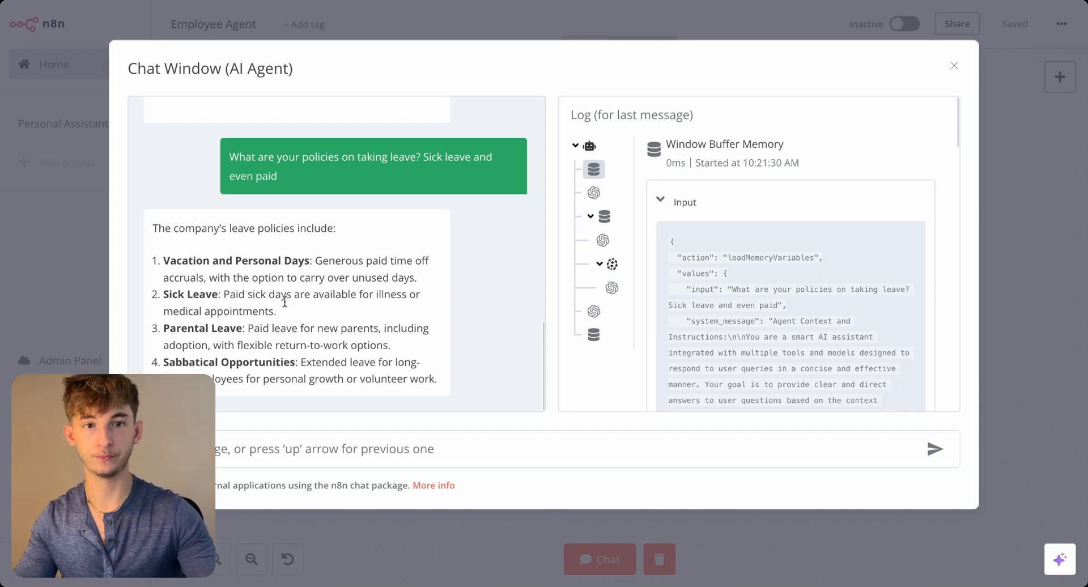
- Switch to the Reprise Company Information PDF, search it for "sick" and highlight the Sabbatical Opportunities section
left_click(441, 1)
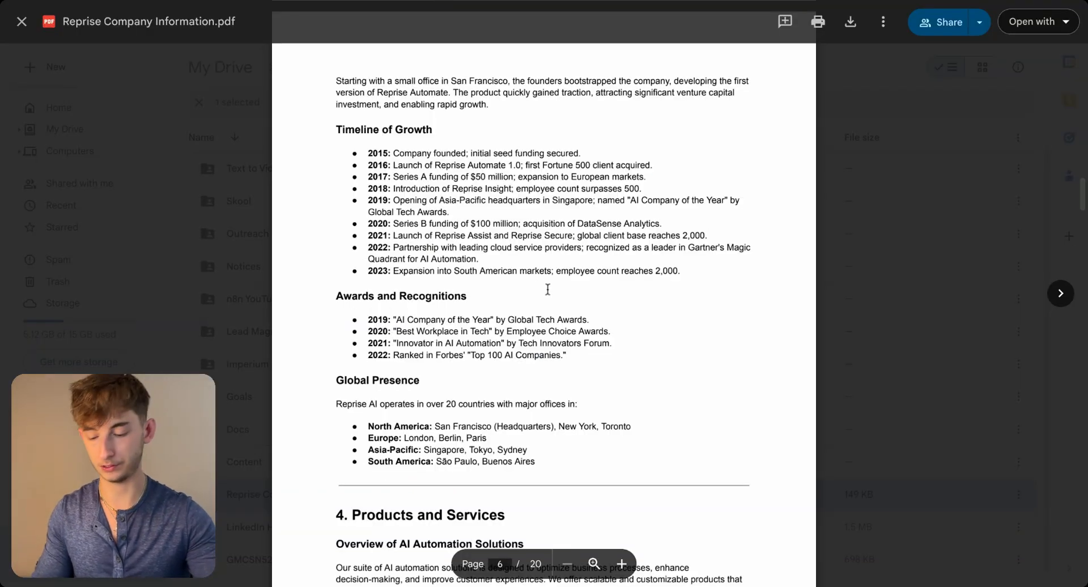
key("super+f")
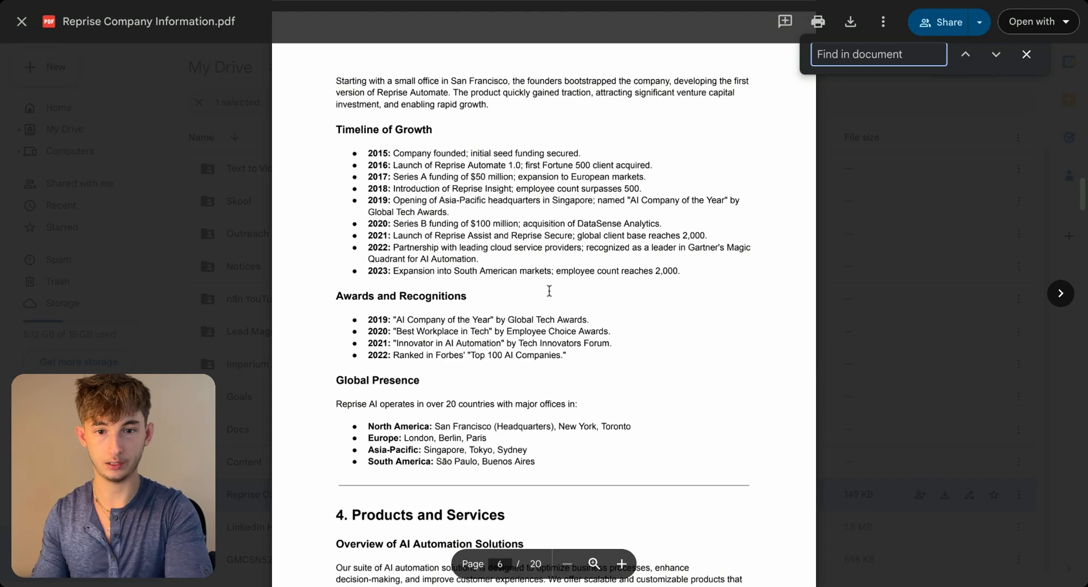
type("sick")
key("Return")
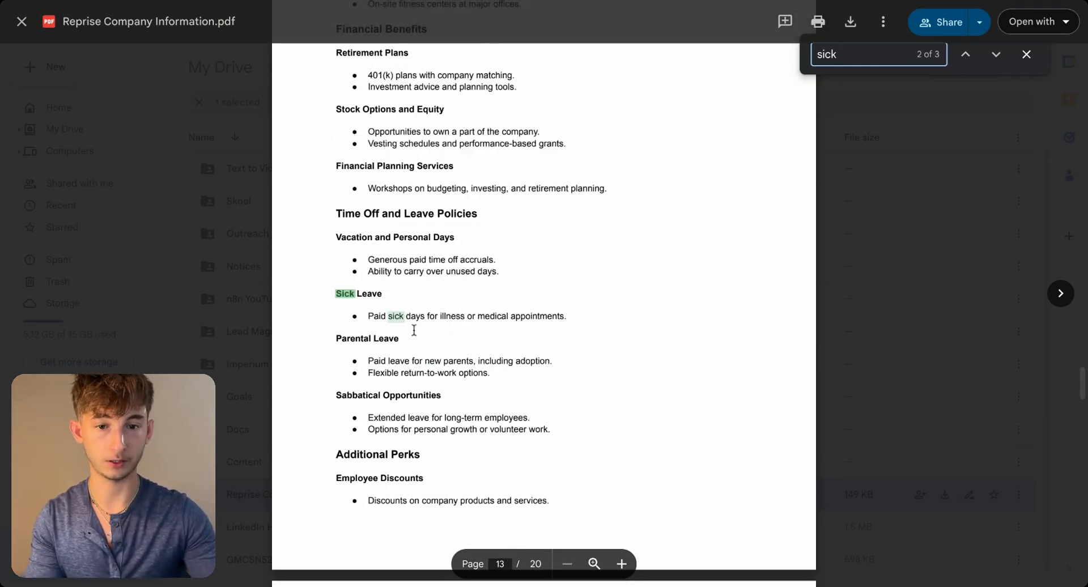
scroll(504, 335, "down", 1)
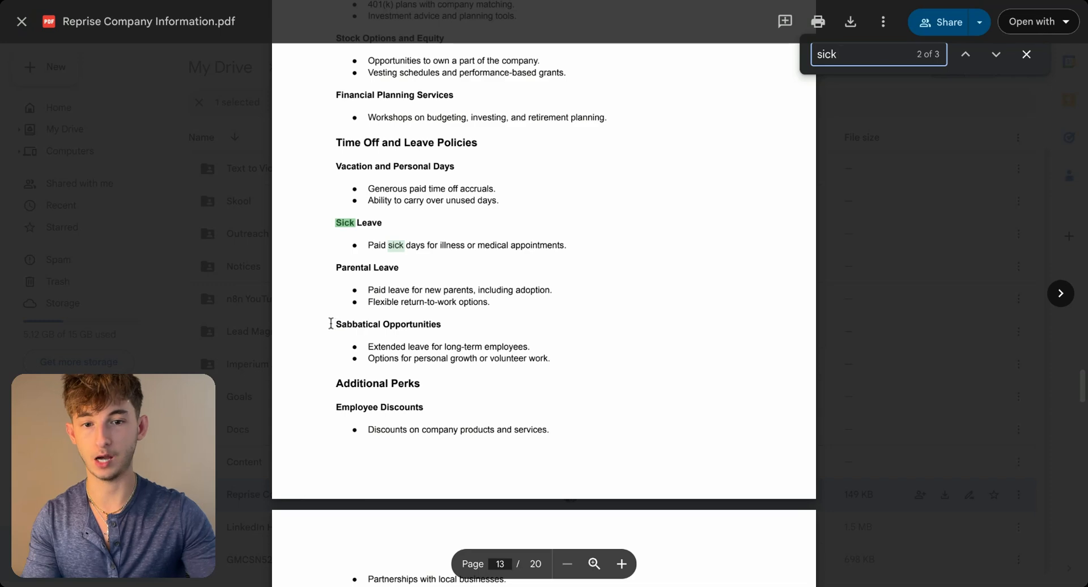
mouse_move(332, 324)
left_mouse_down()
mouse_move(442, 325)
mouse_move(551, 359)
left_mouse_up()
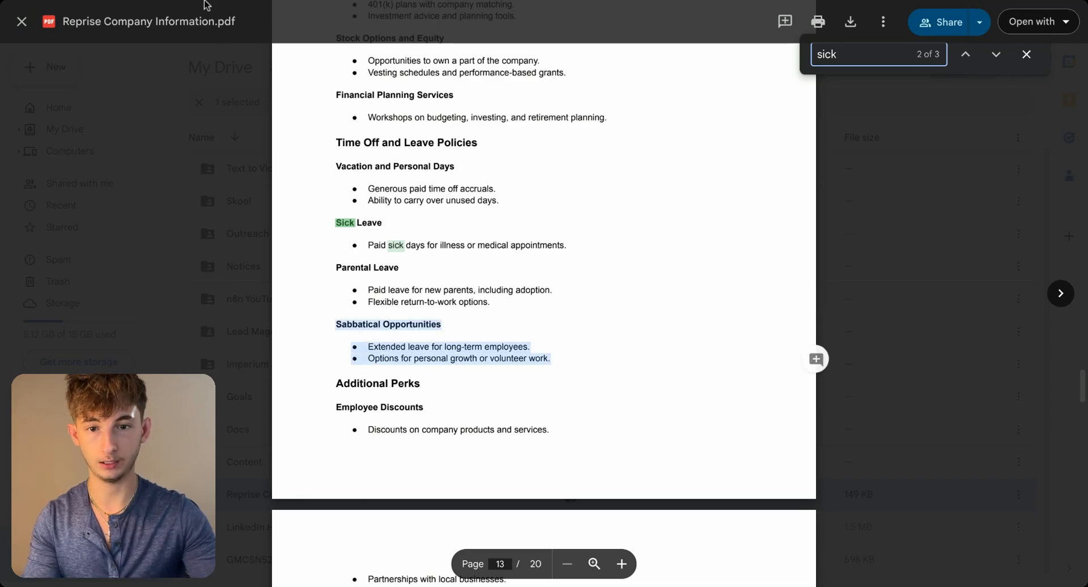
- Return to the n8n chat and highlight the Sabbatical Opportunities item in the agent's answer for comparison
left_click(473, 1)
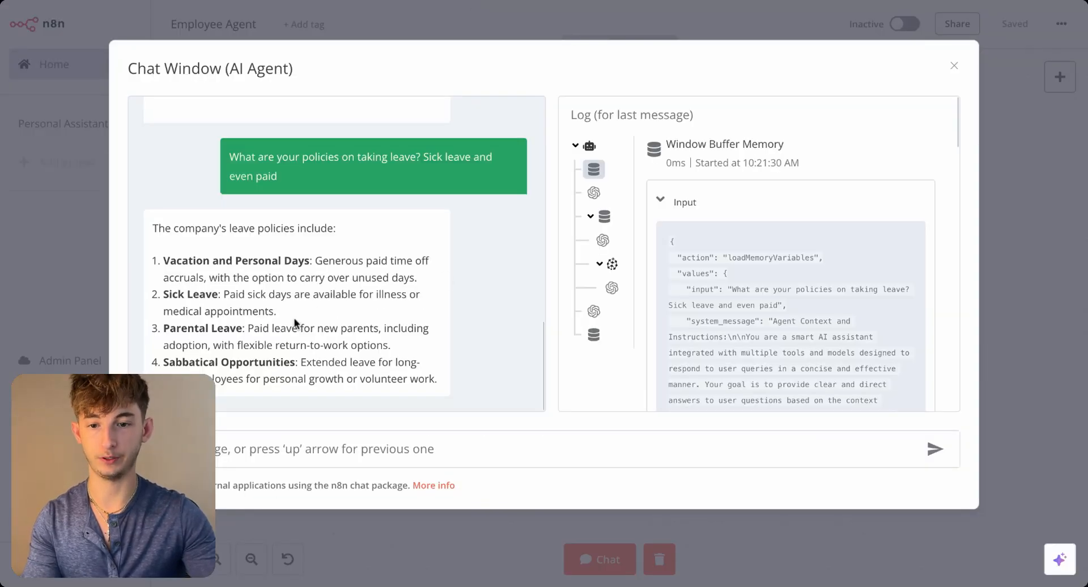
left_click_drag(164, 363, 448, 383)
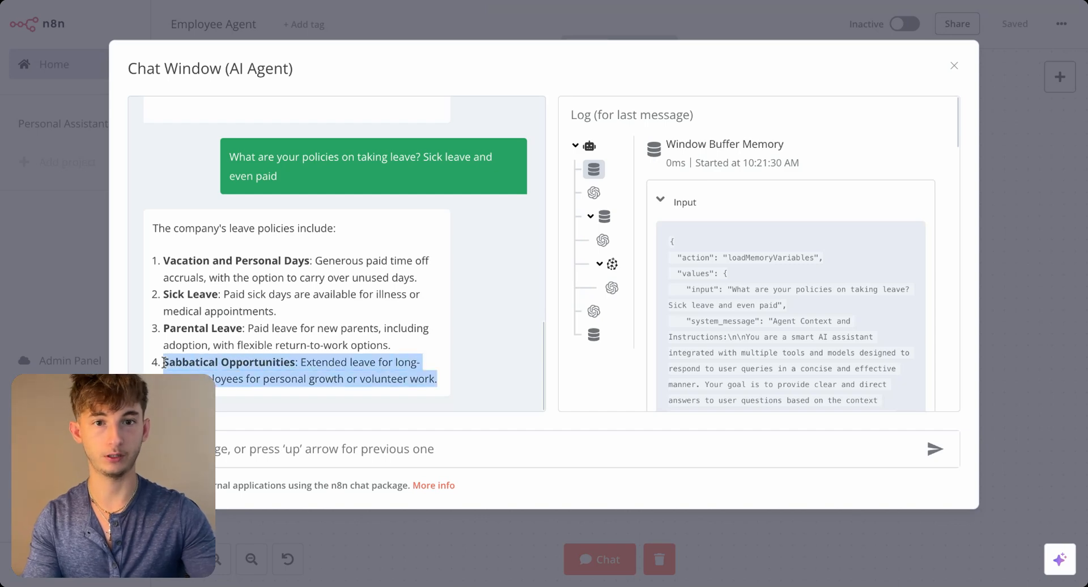
left_click(456, 386)
- Switch back to the handbook PDF and look through its table of contents from the first page
left_click(775, 4)
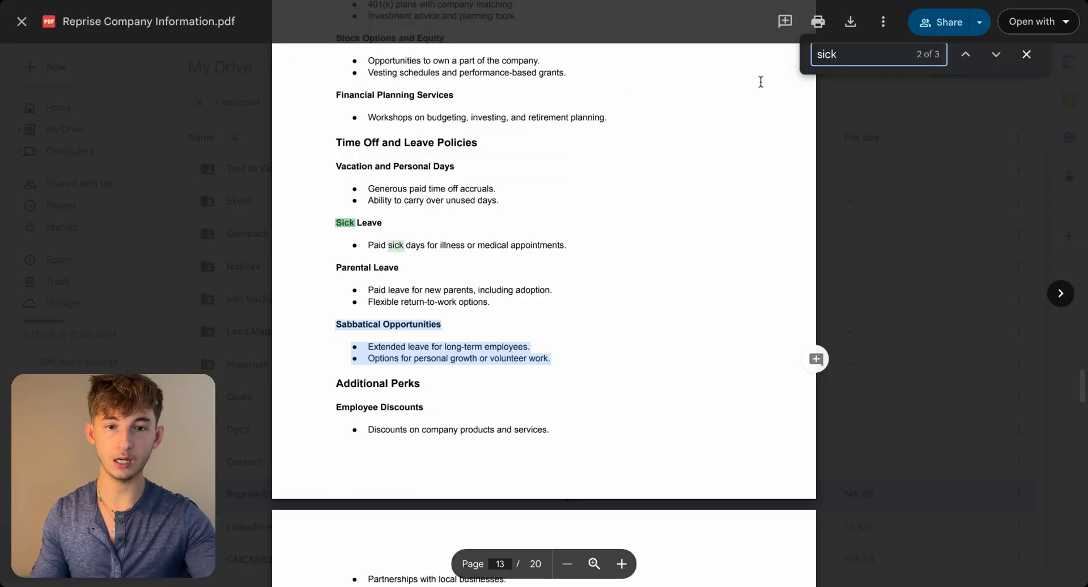
left_click(432, 368)
scroll(448, 357, "up", 15)
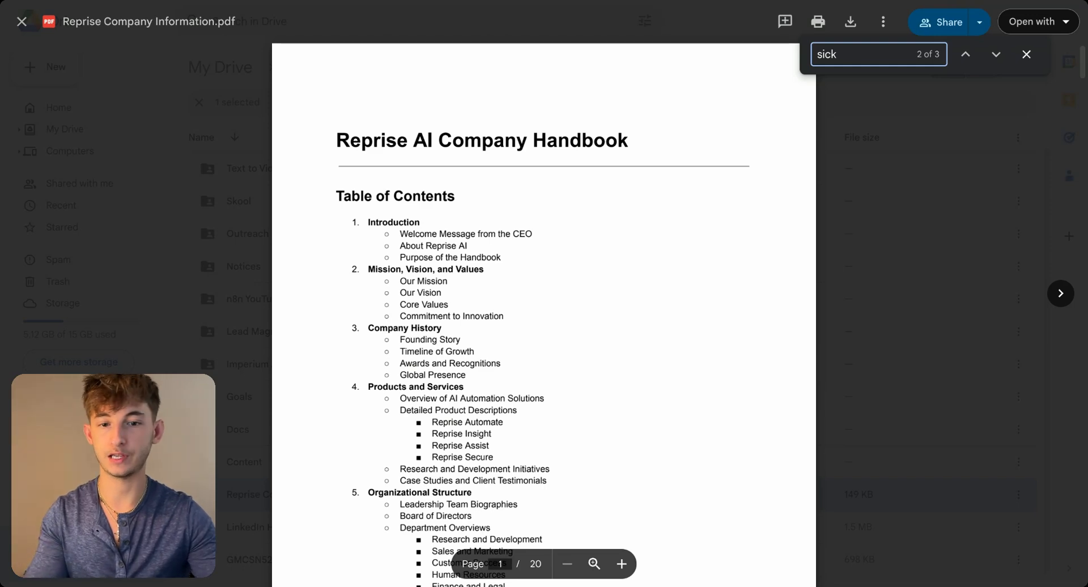
scroll(517, 346, "down", 3)
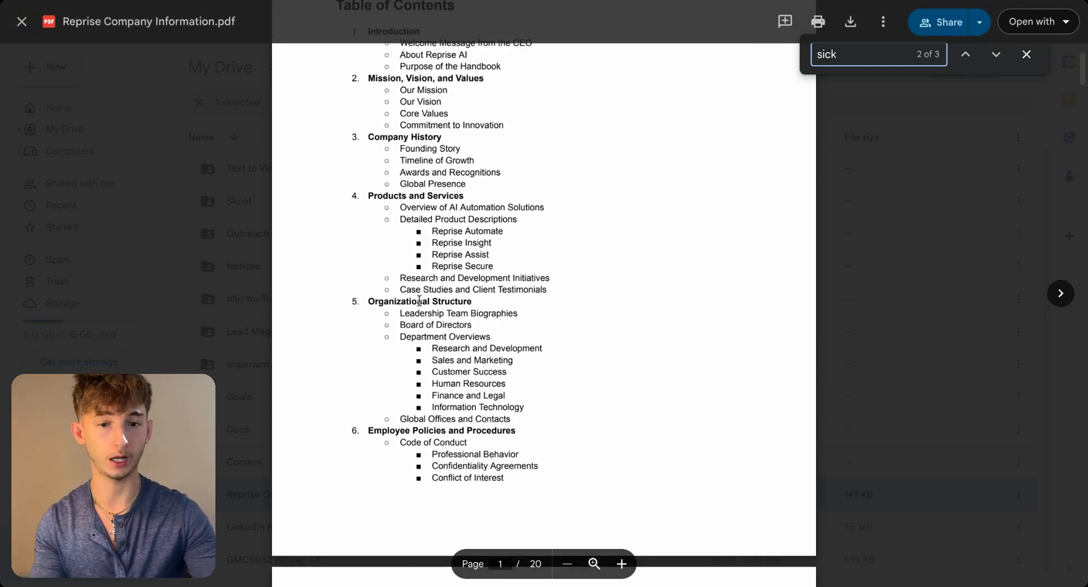
scroll(505, 337, "down", 5)
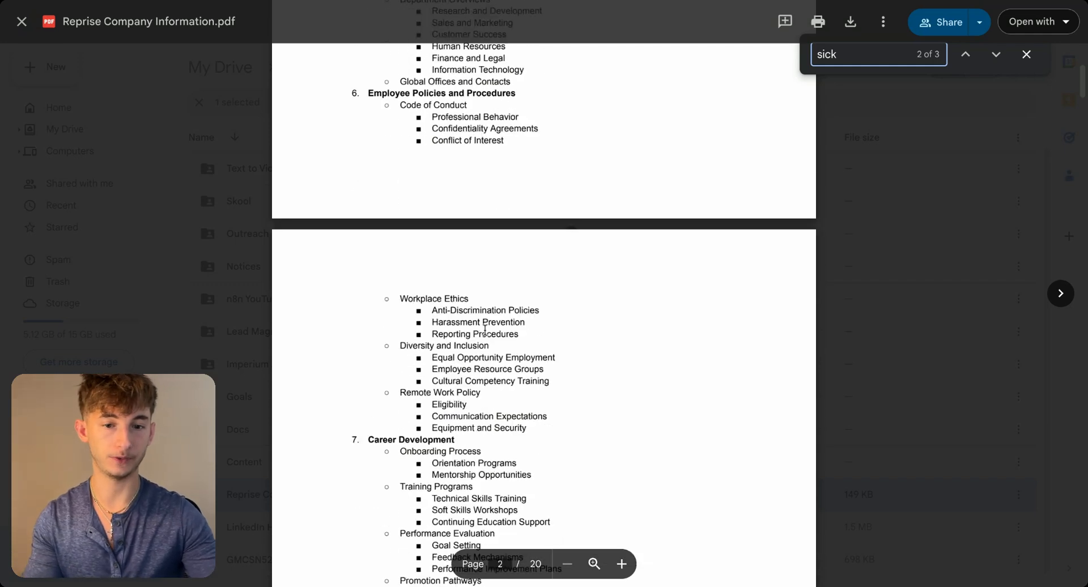
scroll(491, 326, "down", 1)
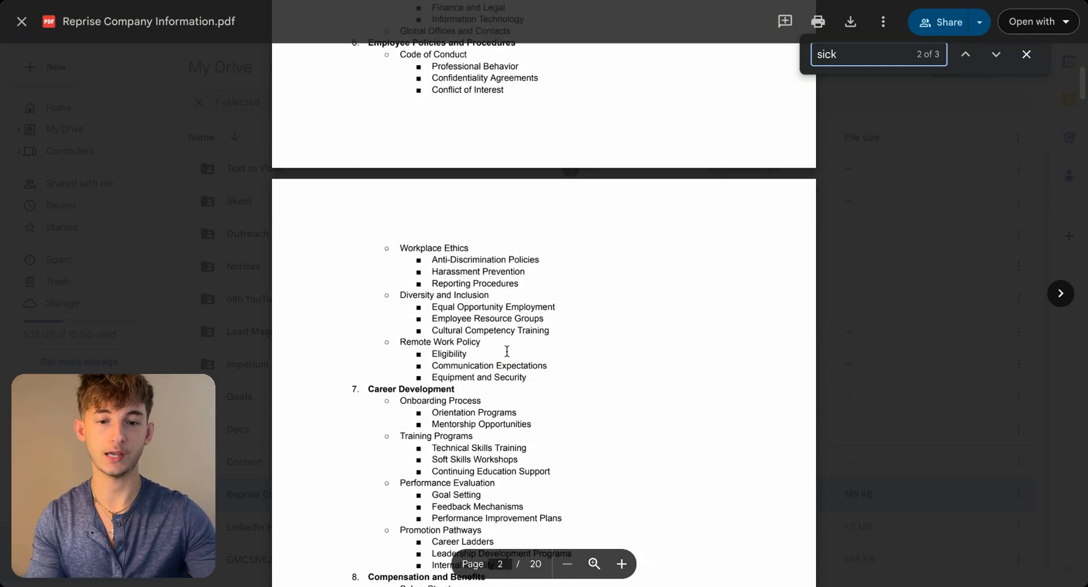
- Examine the rest of the handbook's table of contents, from Employee Policies and Procedures onward
scroll(483, 390, "down", 7)
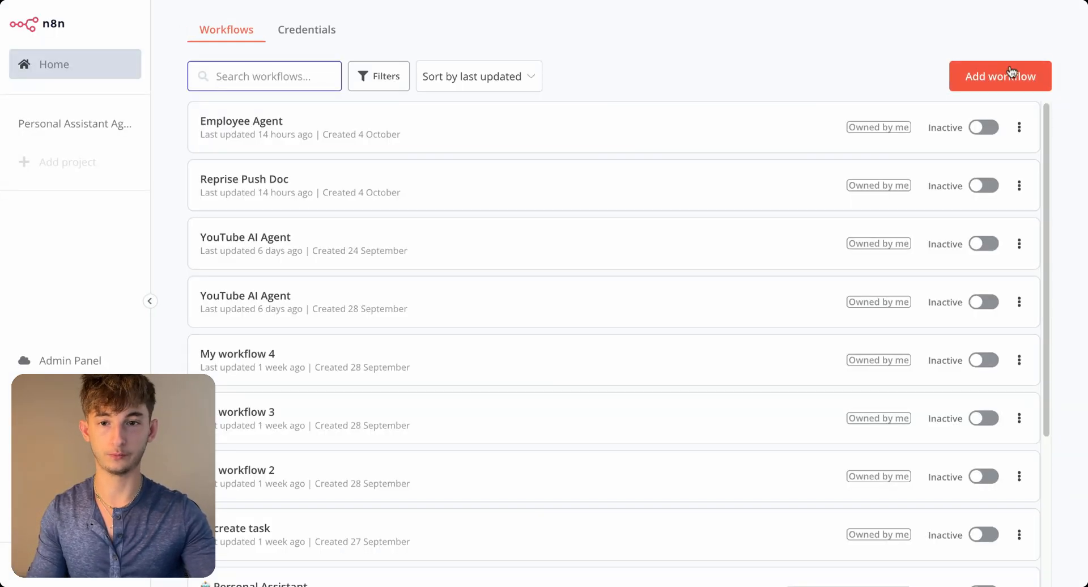
- Create a new workflow in n8n, name it "Test Push Data" and save it
left_click(1012, 72)
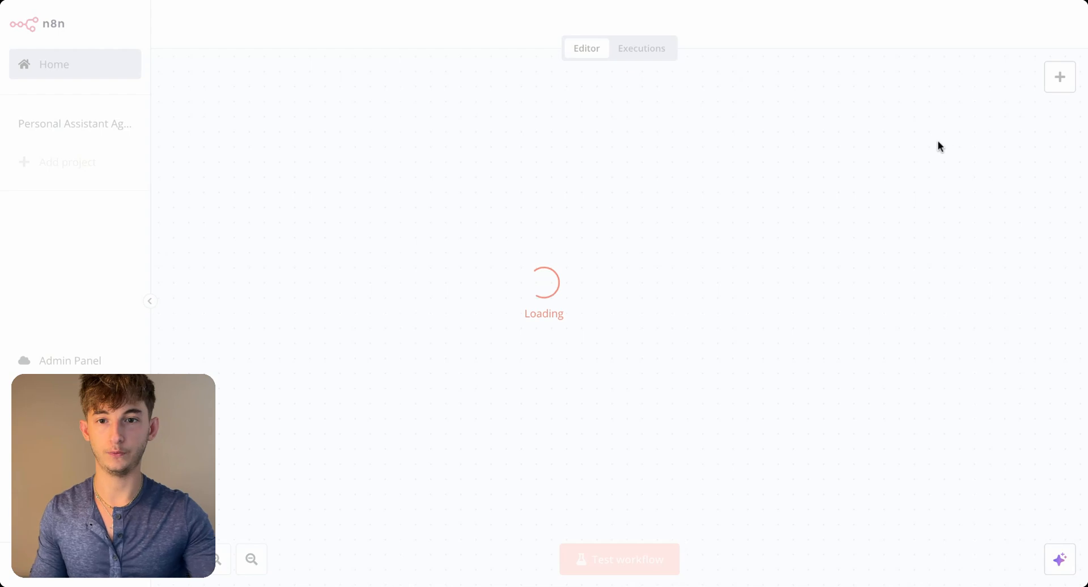
left_click(203, 26)
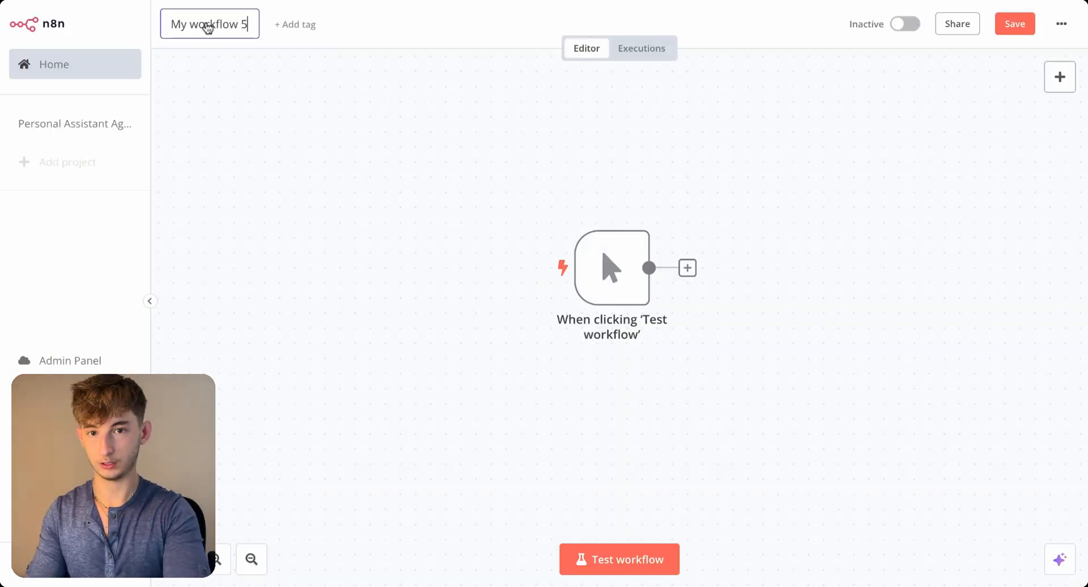
type("Test ")
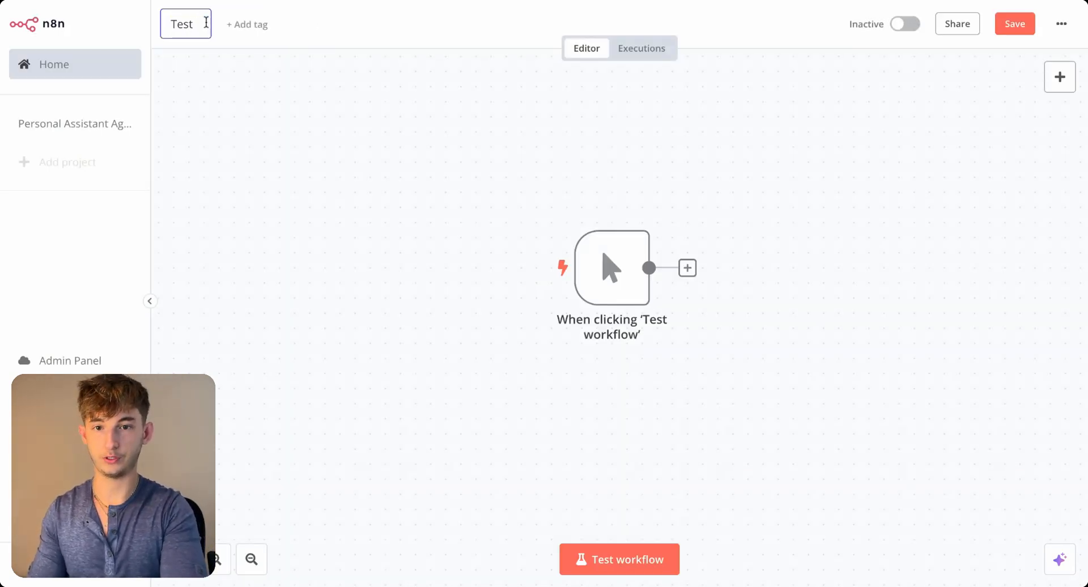
type("Push Data")
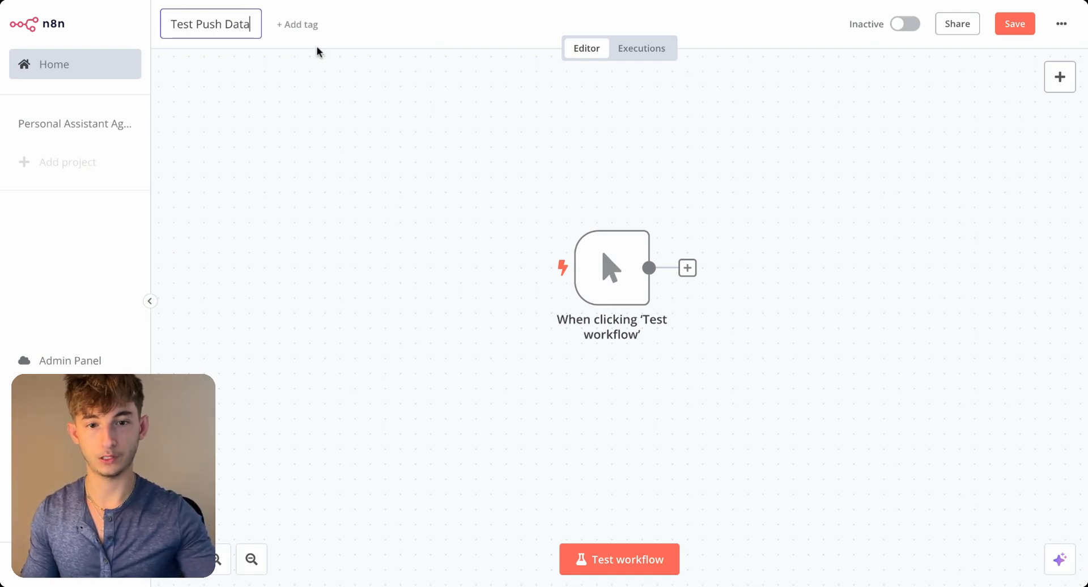
left_click(383, 242)
right_click(417, 239)
left_click(438, 197)
scroll(457, 186, "right", 1)
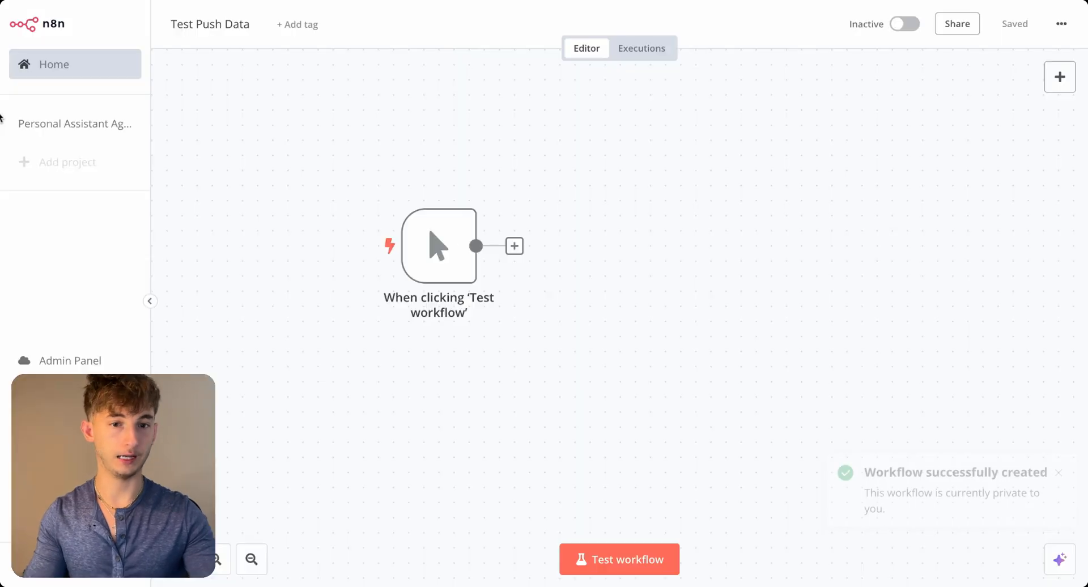
- Add a Google Drive "Download file" node after the manual trigger and open its parameters
left_click(514, 246)
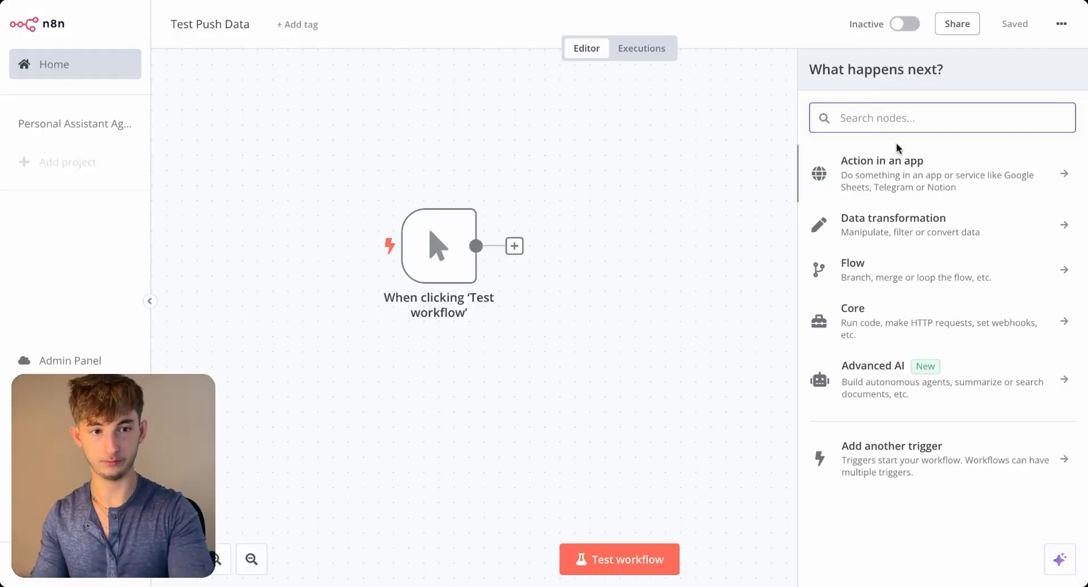
type("downl")
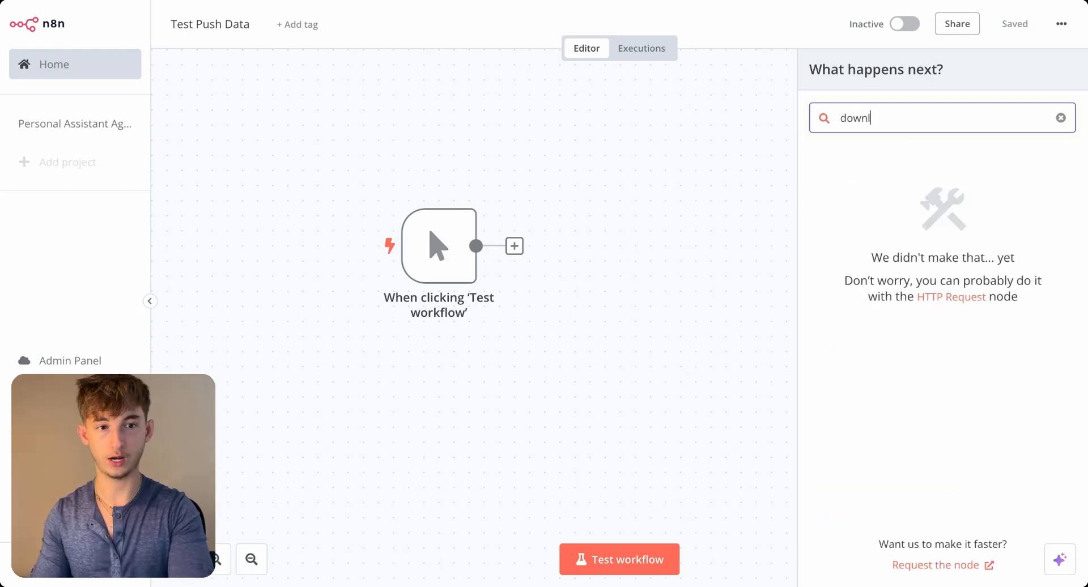
key("BackSpace")
key("BackSpace")
key("BackSpace")
key("BackSpace")
type("google drive")
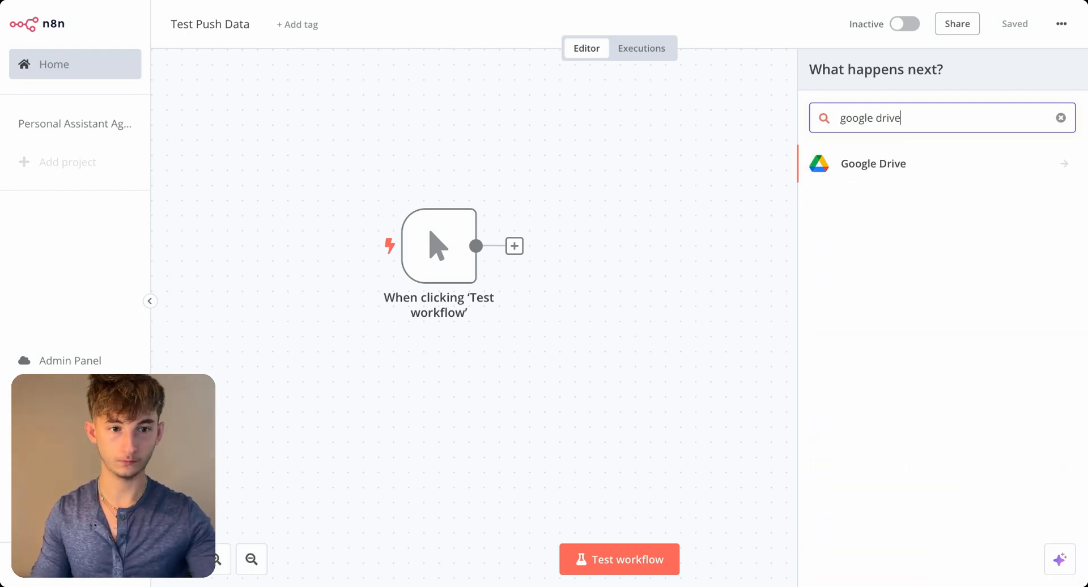
left_click(890, 165)
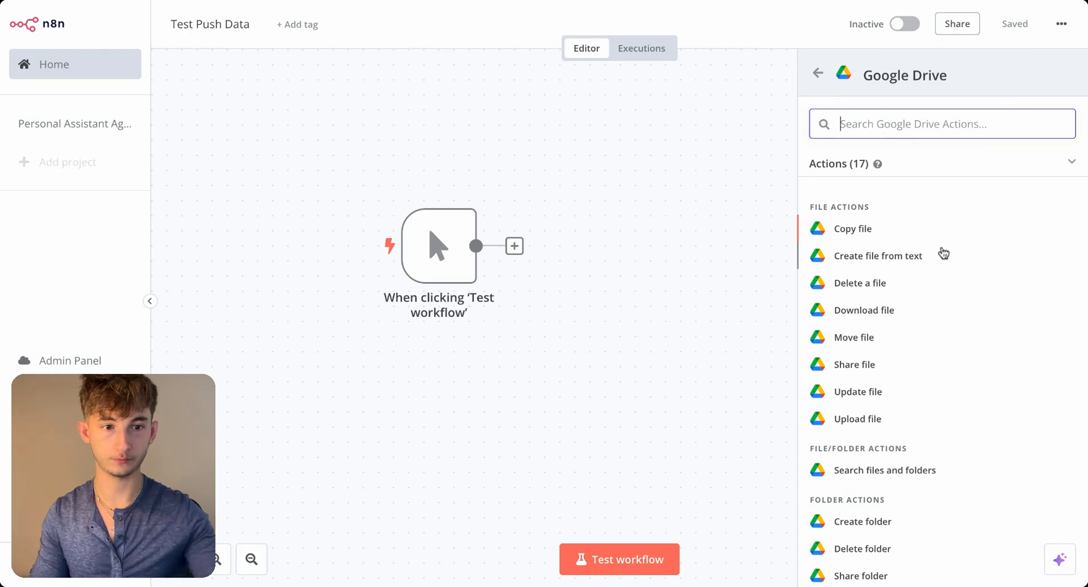
type("downl")
left_click(886, 213)
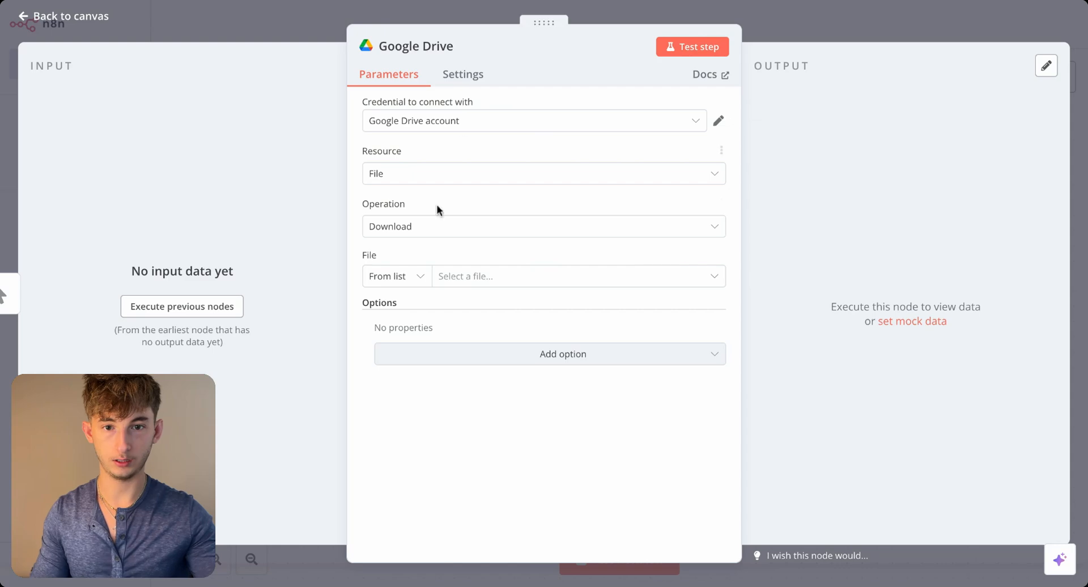
left_click(284, 23)
left_click_drag(608, 267, 614, 257)
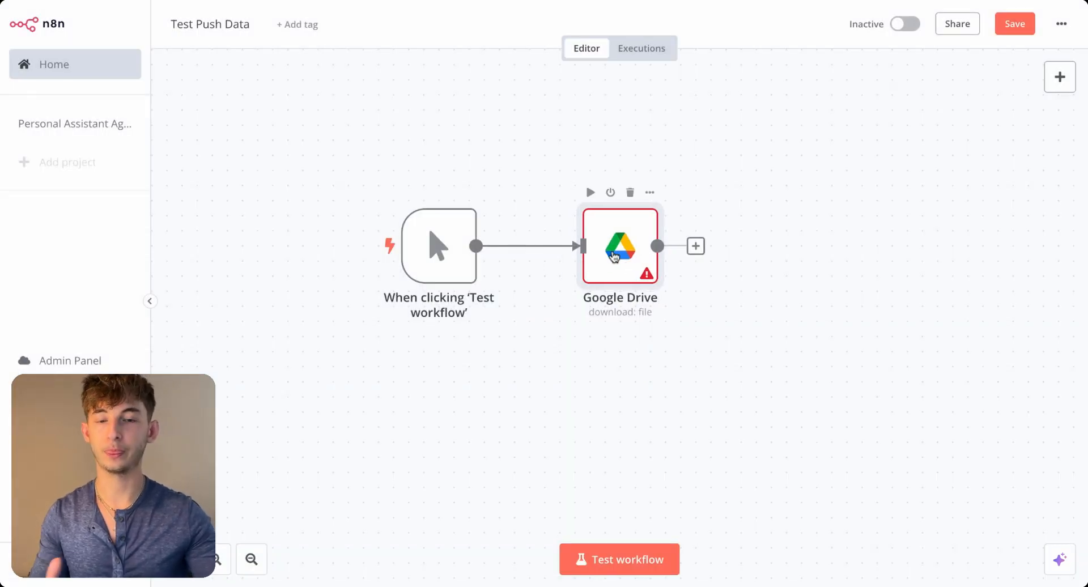
double_click(615, 257)
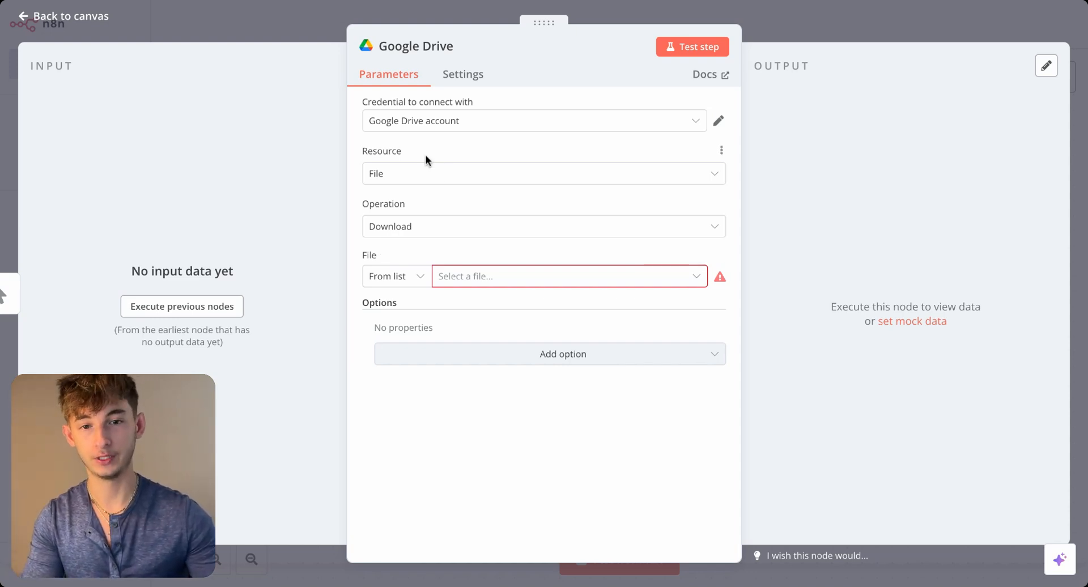
- Start creating a new OAuth2 credential for the Google Drive node instead of using the existing account
left_click(409, 127)
left_click(410, 129)
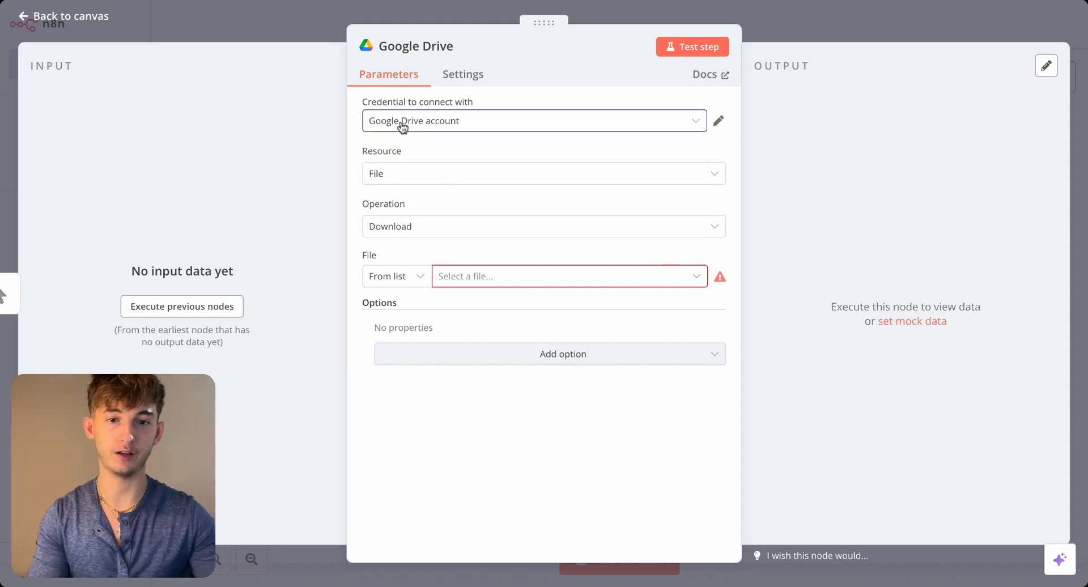
left_click(407, 125)
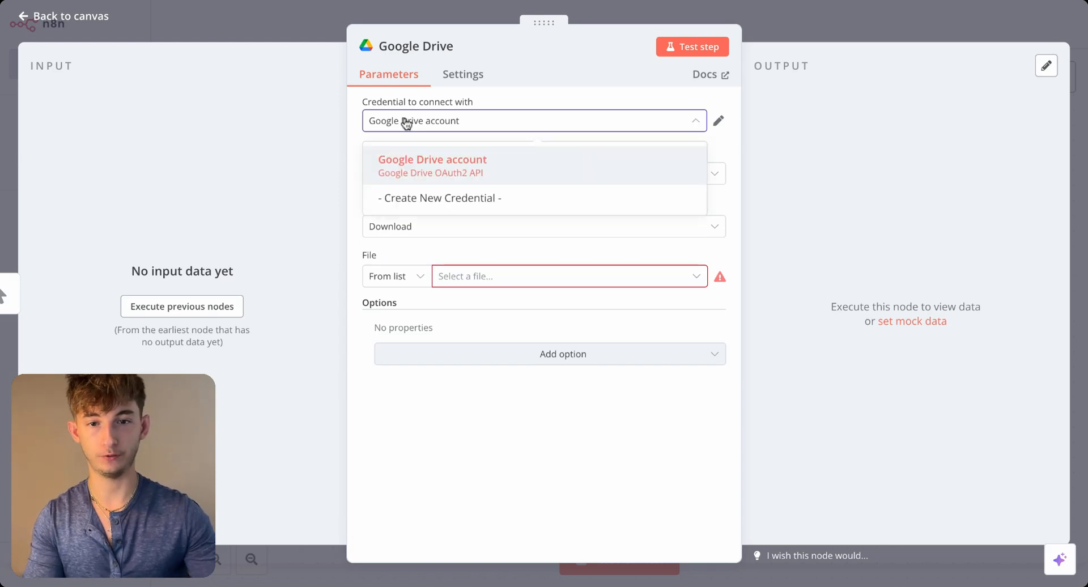
left_click(442, 198)
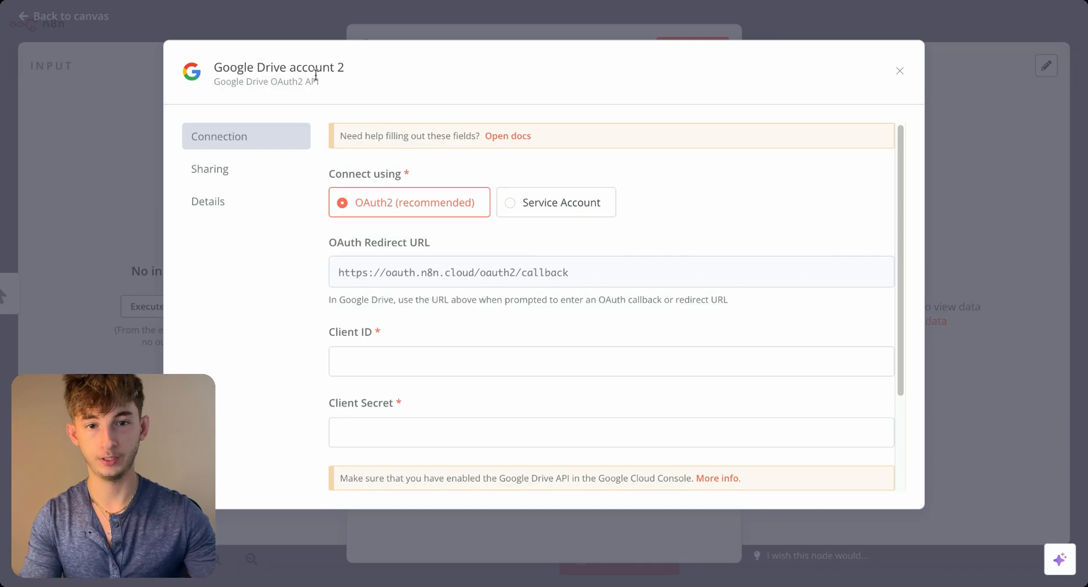
- Open the setup documentation for the Google Drive credential and examine the form's Client ID and Client Secret fields
left_click(502, 137)
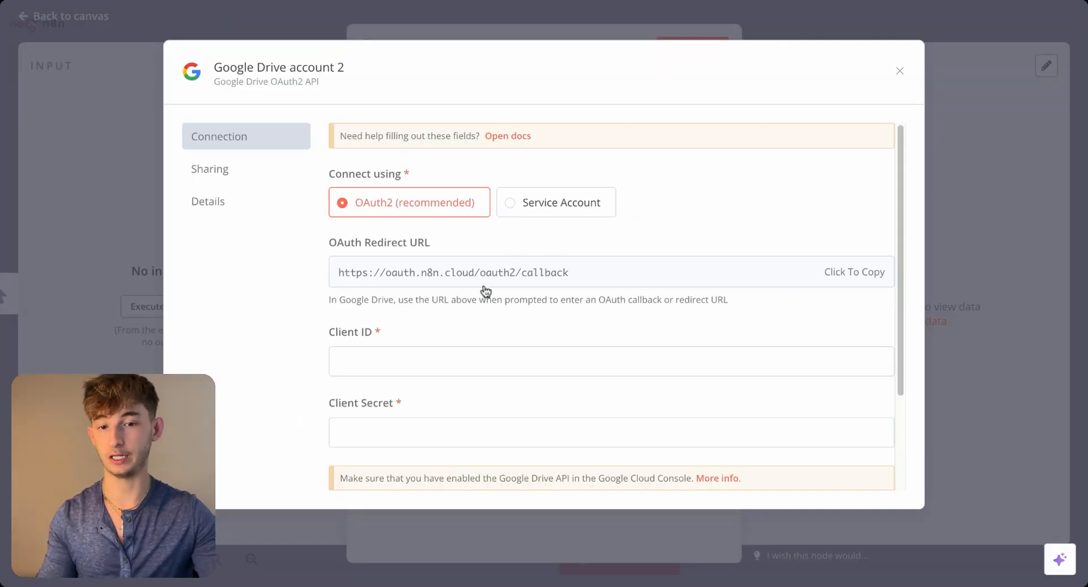
scroll(479, 298, "down", 1)
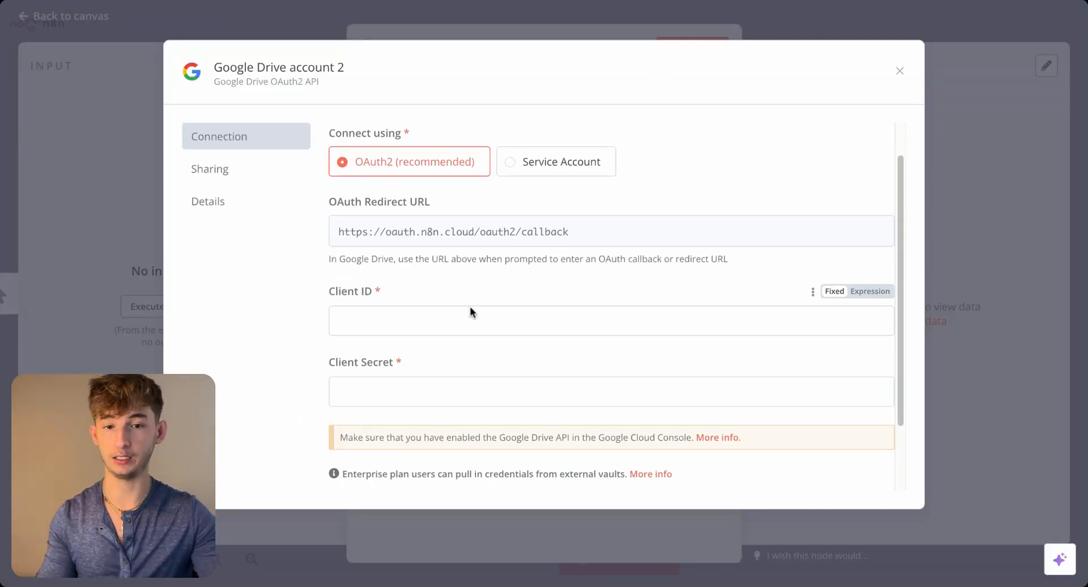
left_click(397, 314)
left_click(395, 412)
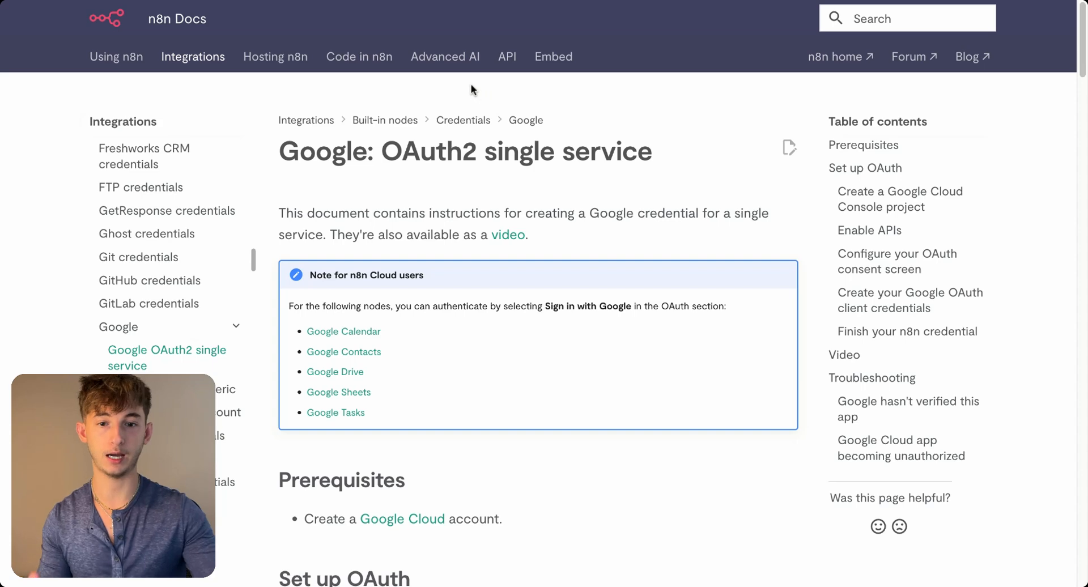
- Find the Google Cloud account prerequisite in the n8n Docs, follow it to Google Cloud and open the console
scroll(379, 305, "down", 3)
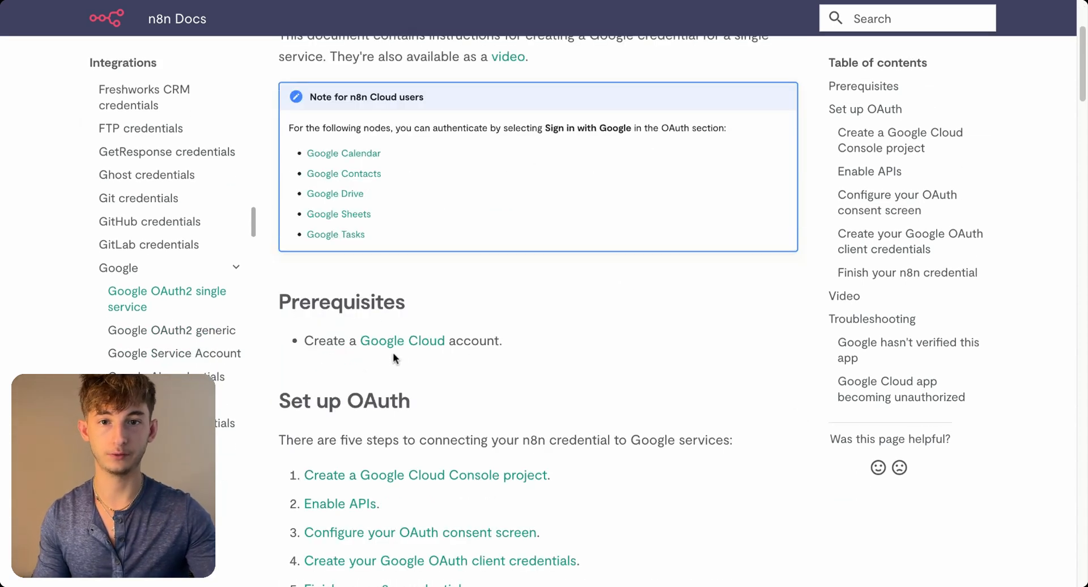
left_click(372, 342)
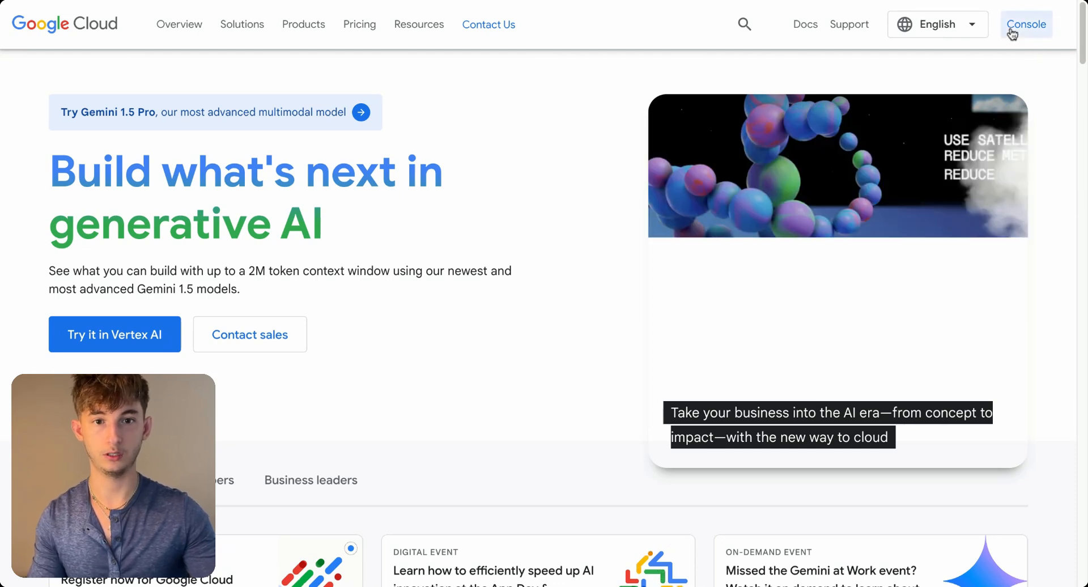
left_click(1013, 31)
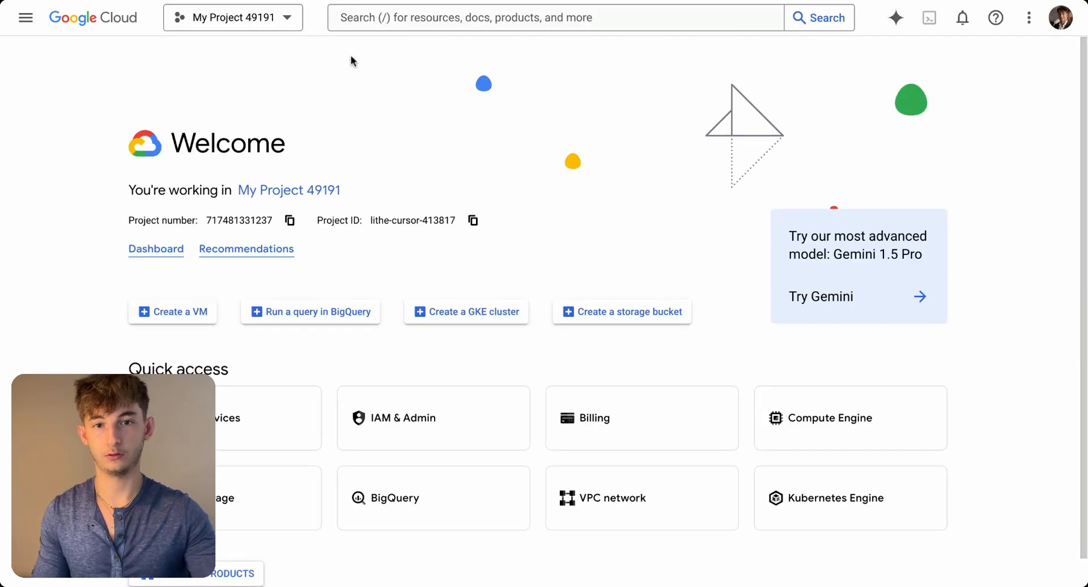
- Search Google Cloud for "google drive api", open the API's management page and view the project's Credentials page
left_click(394, 19)
type("google drive api")
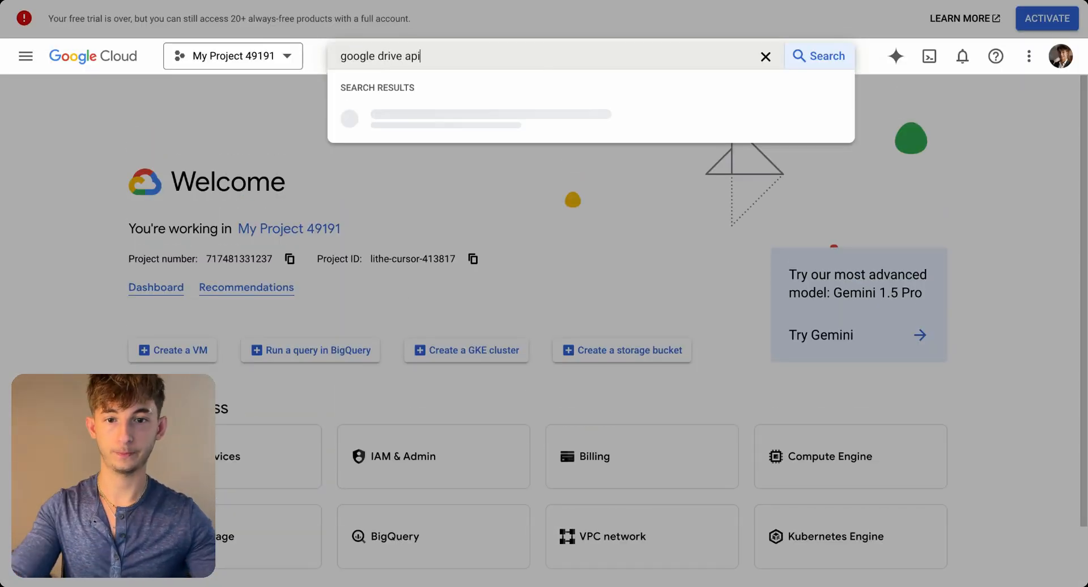
key("Return")
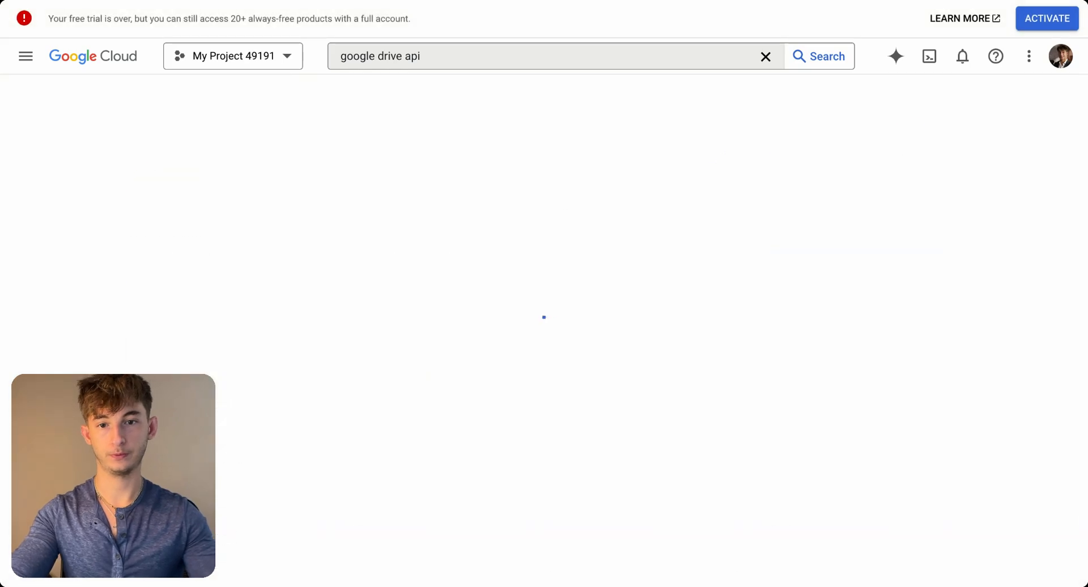
left_click(291, 195)
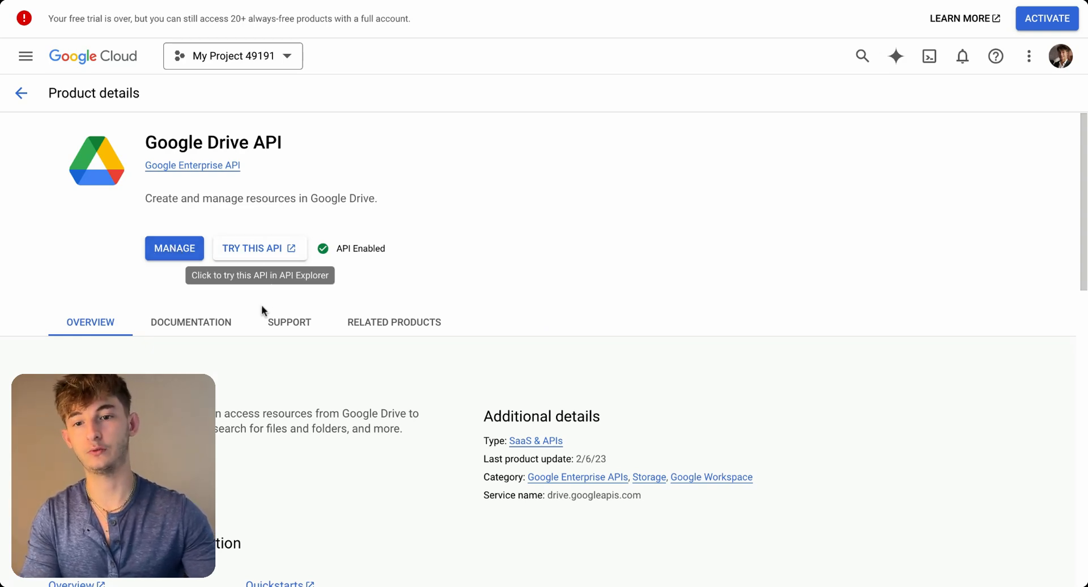
left_click(174, 255)
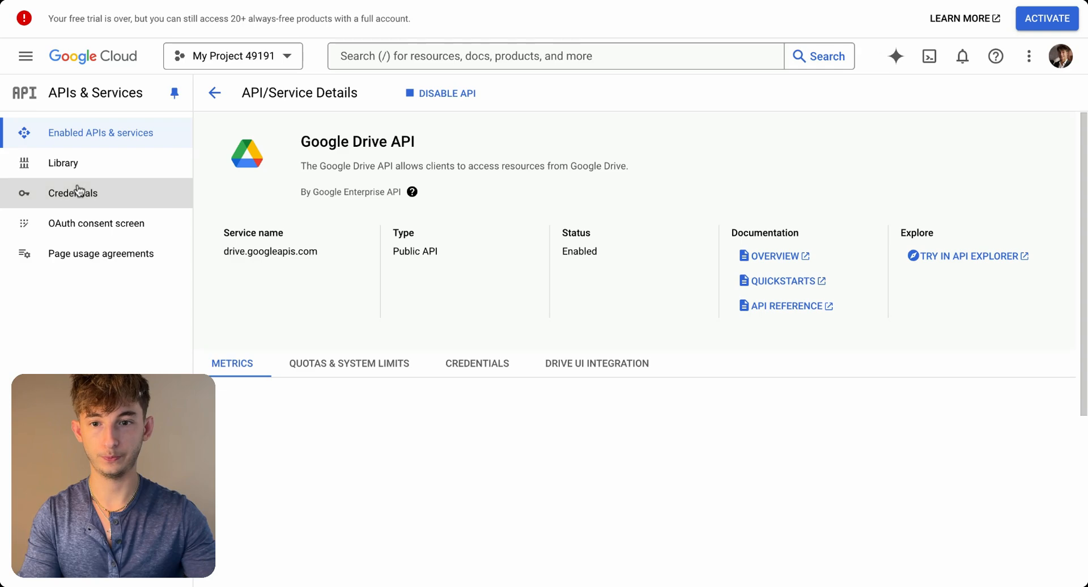
left_click(78, 191)
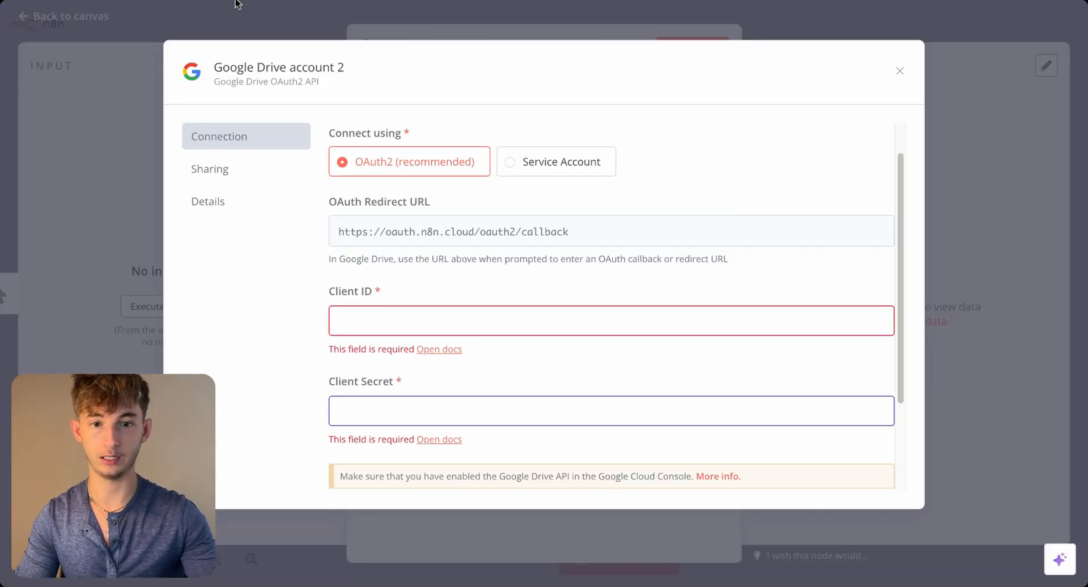
- Return to n8n, close the new credential without connecting it, and keep the existing Google Drive account for the node
left_click(405, 320)
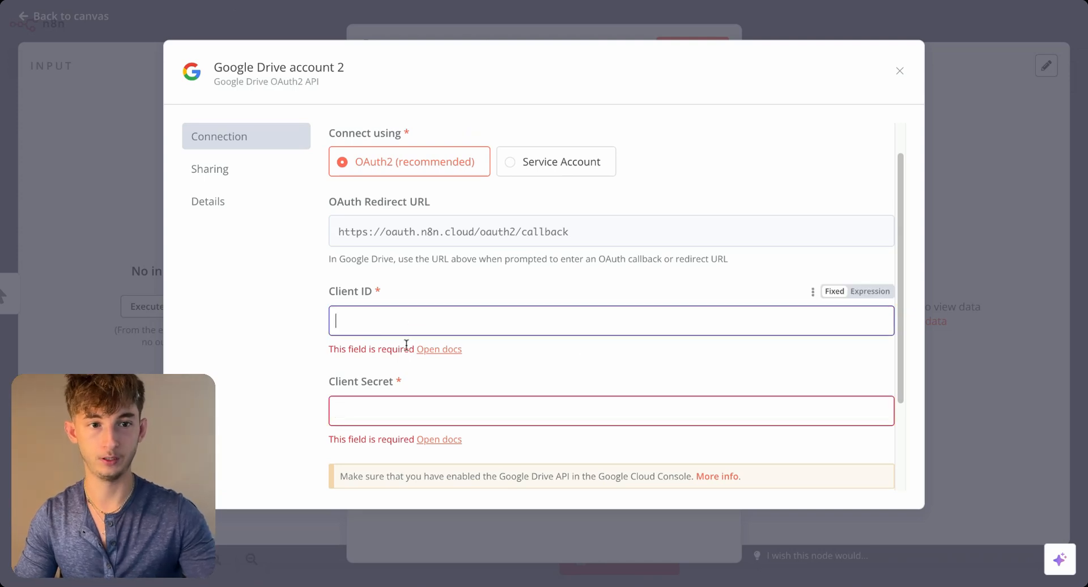
left_click(899, 72)
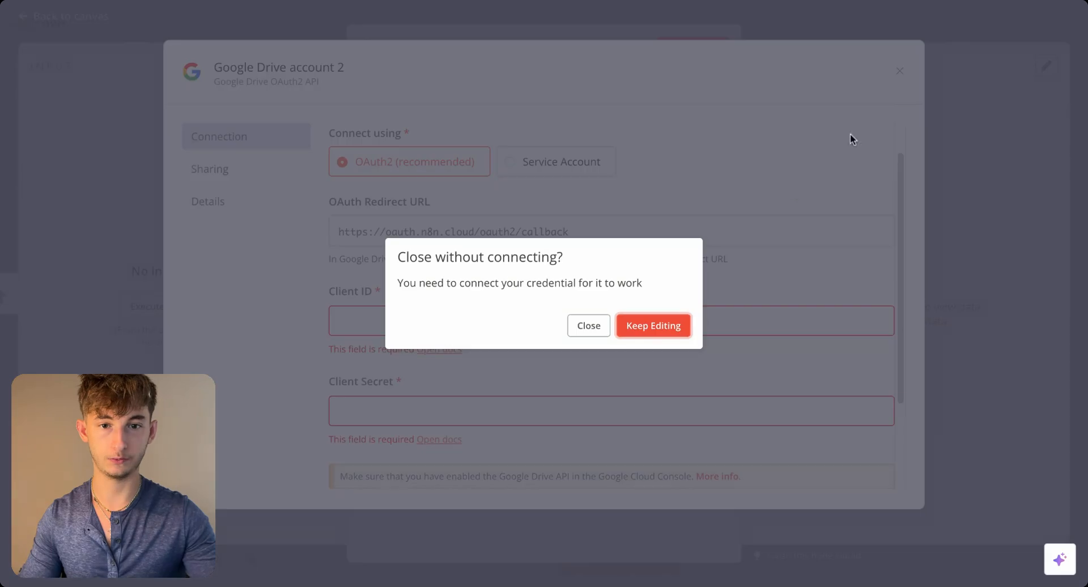
left_click(589, 325)
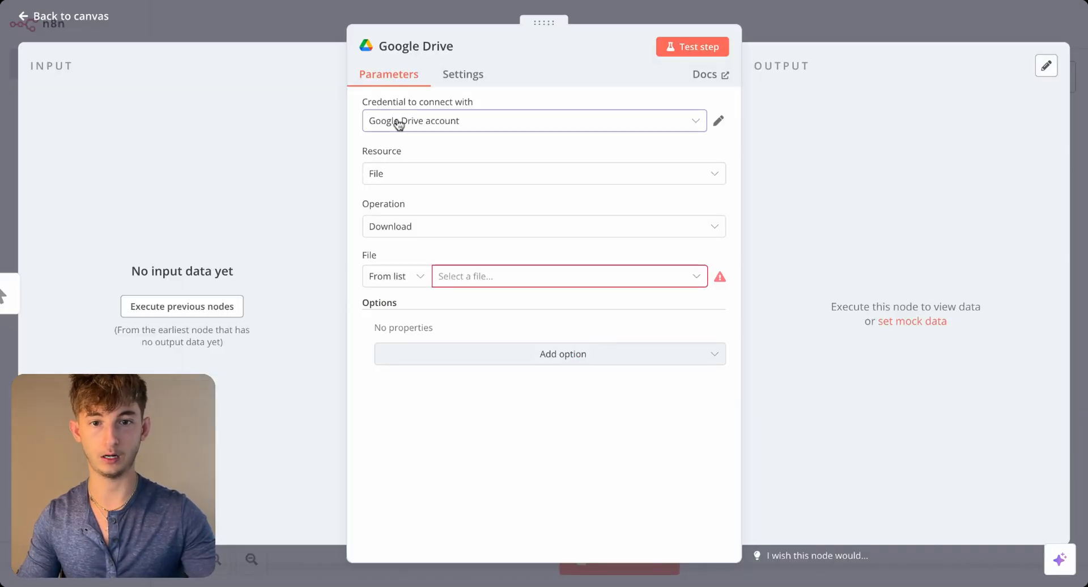
left_click(444, 120)
left_click(414, 121)
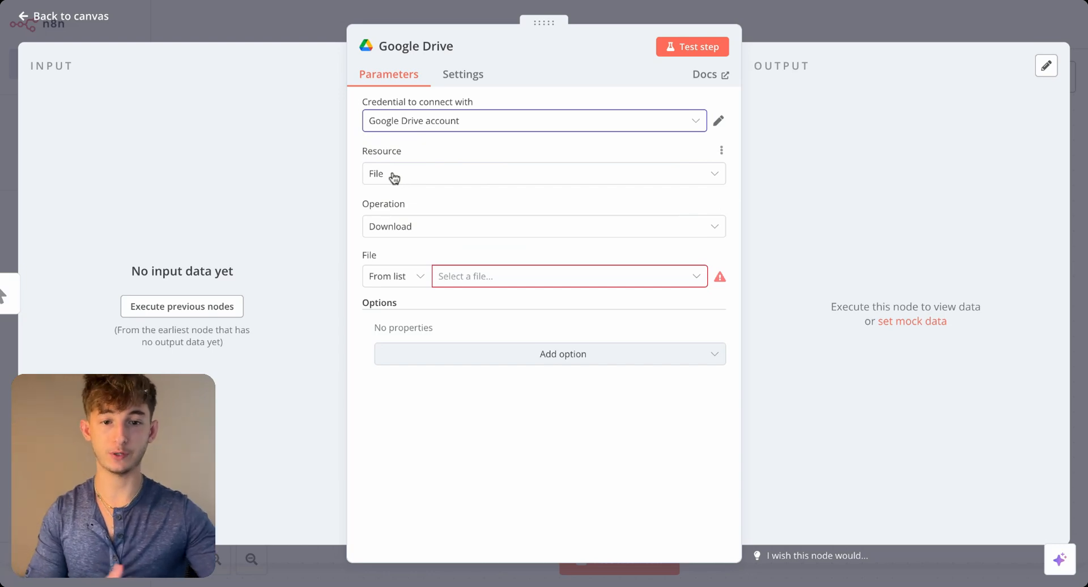
- Set the file to download to Reprise Company Information.pdf and test the Google Drive node
left_click(470, 281)
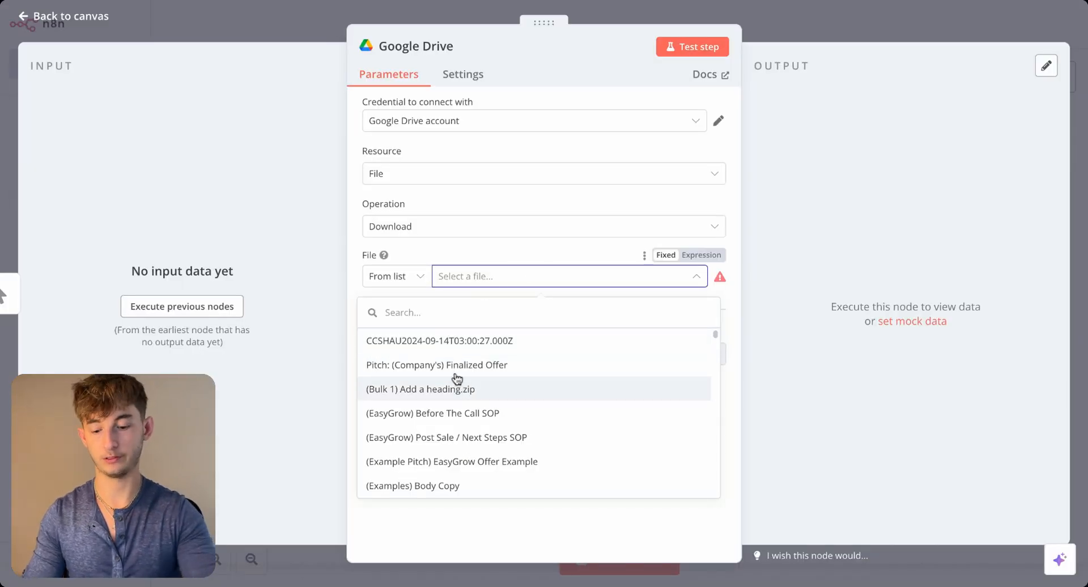
type("reprise company")
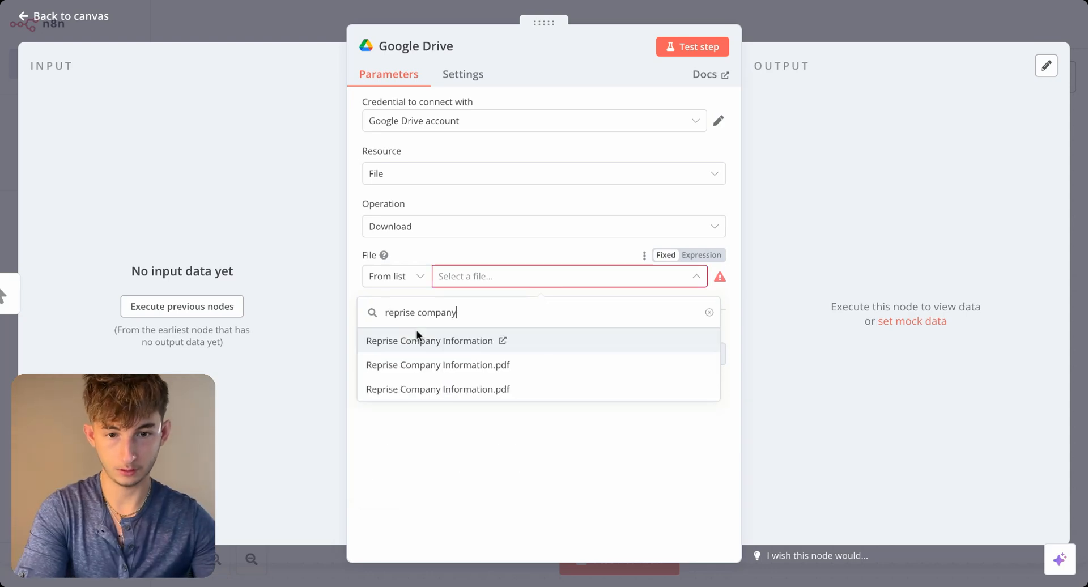
left_click(416, 376)
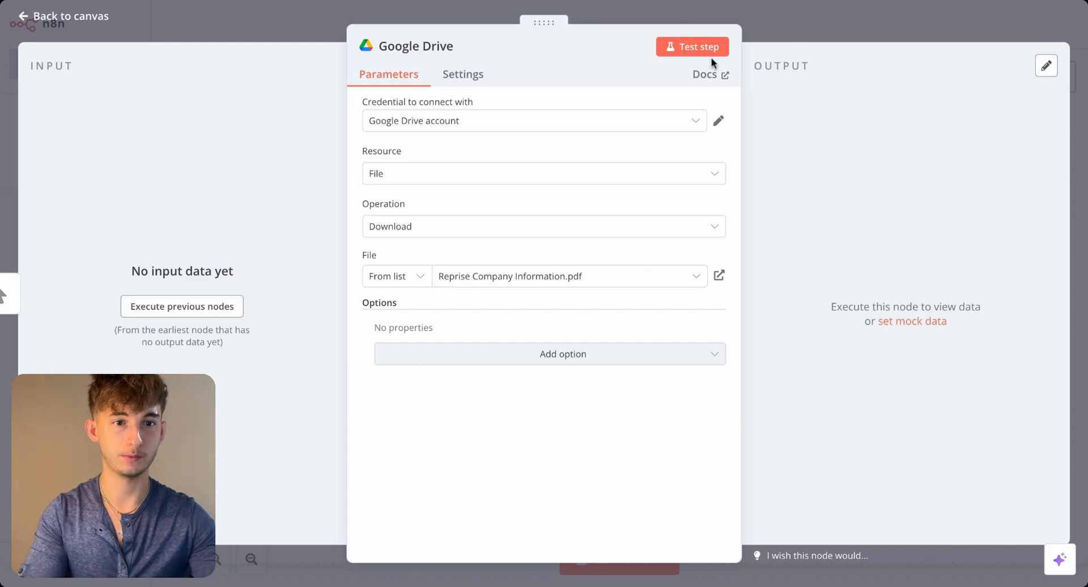
left_click(694, 50)
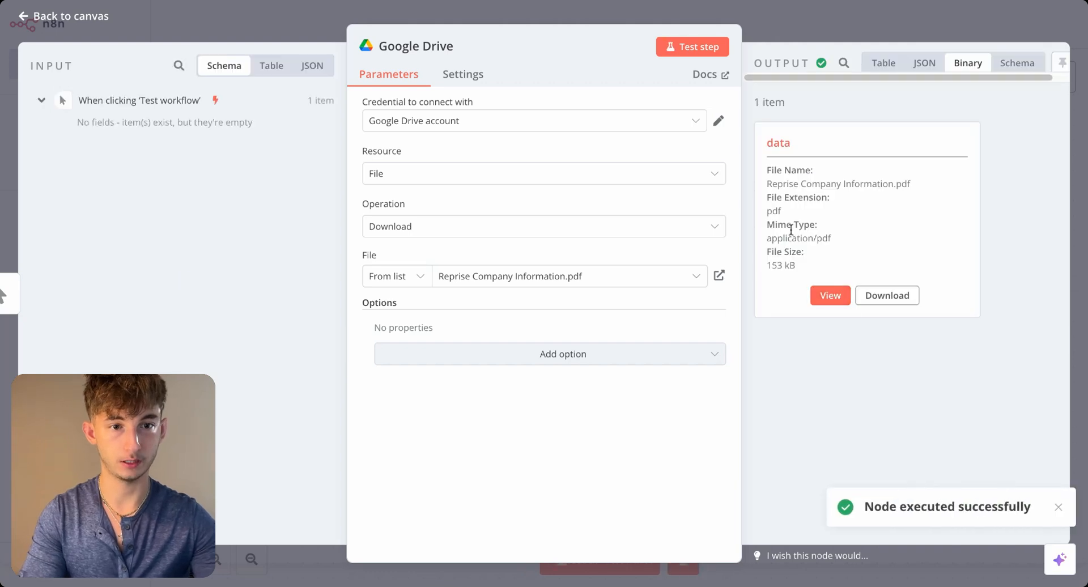
- View the downloaded Reprise Company Information PDF in the Google Drive node's output, read through its pages and return to the canvas
left_click_drag(769, 144, 855, 272)
left_click(837, 258)
left_click(831, 296)
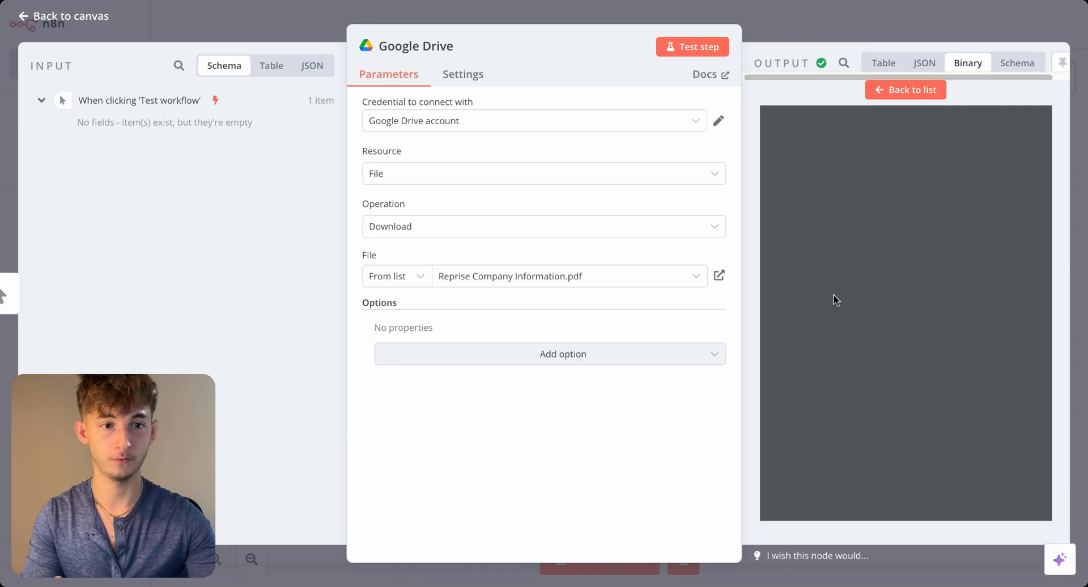
scroll(886, 318, "down", 20)
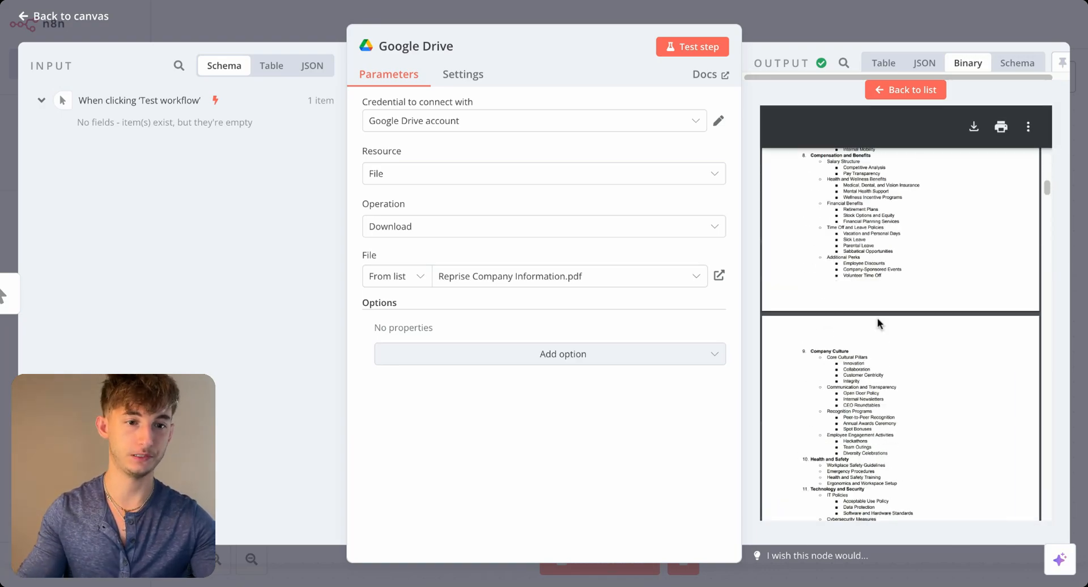
scroll(890, 370, "down", 6)
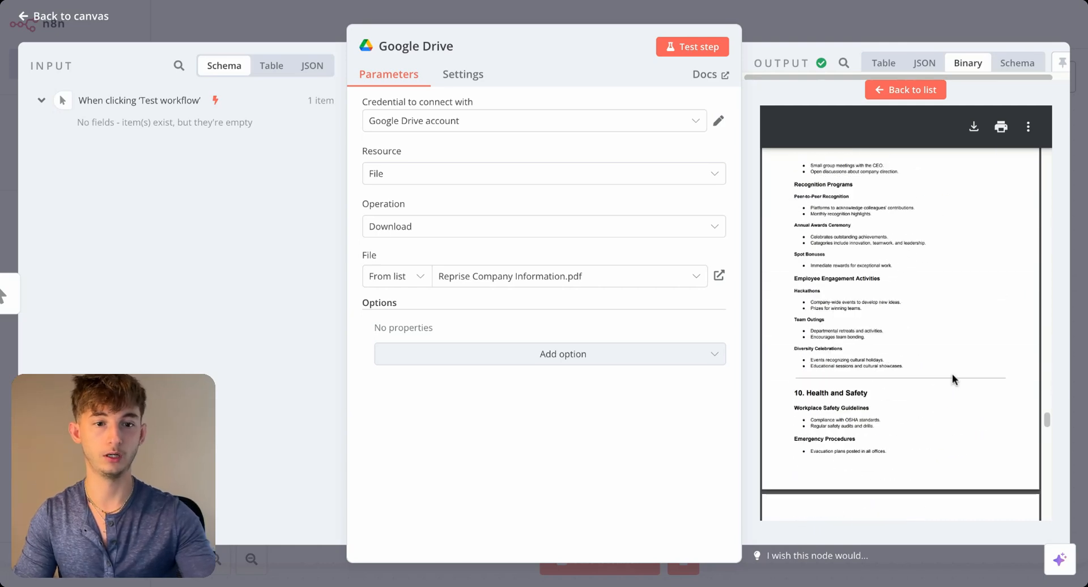
left_click(831, 24)
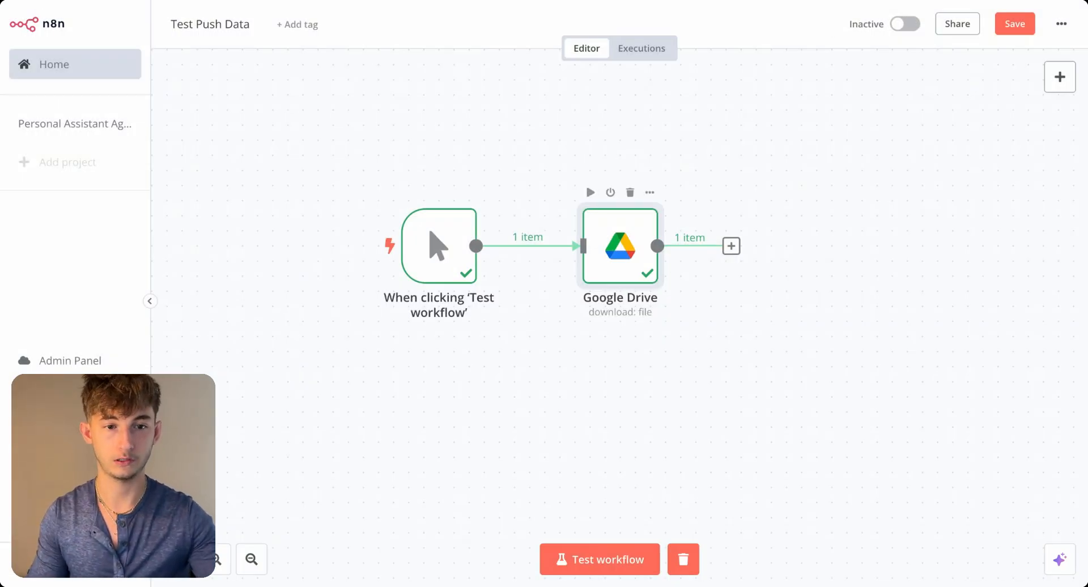
- Add a Pinecone Vector Store node to the workflow and try to connect the Google Drive output to it
left_click(731, 246)
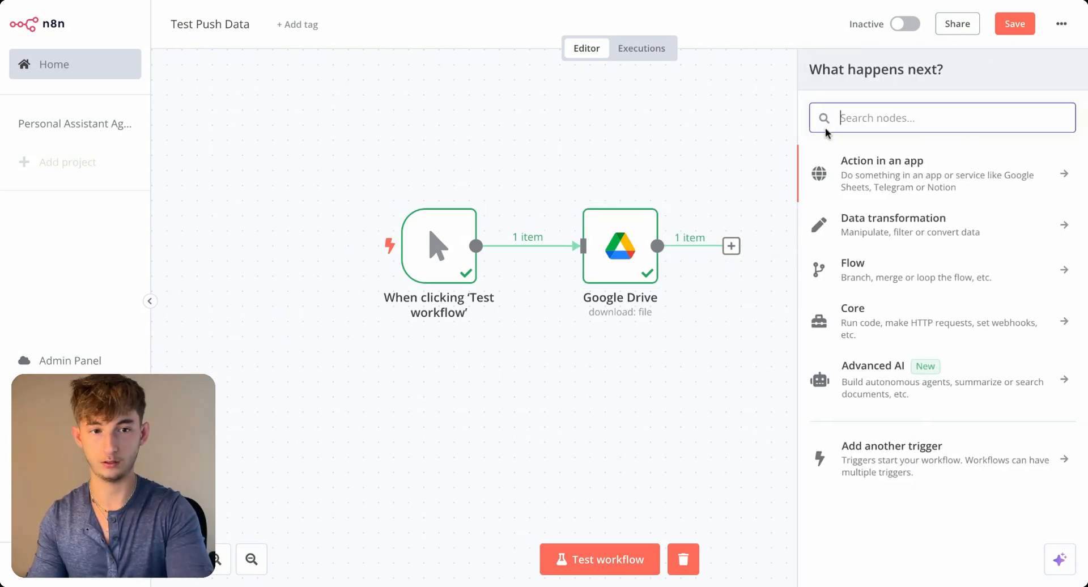
type("pinecone")
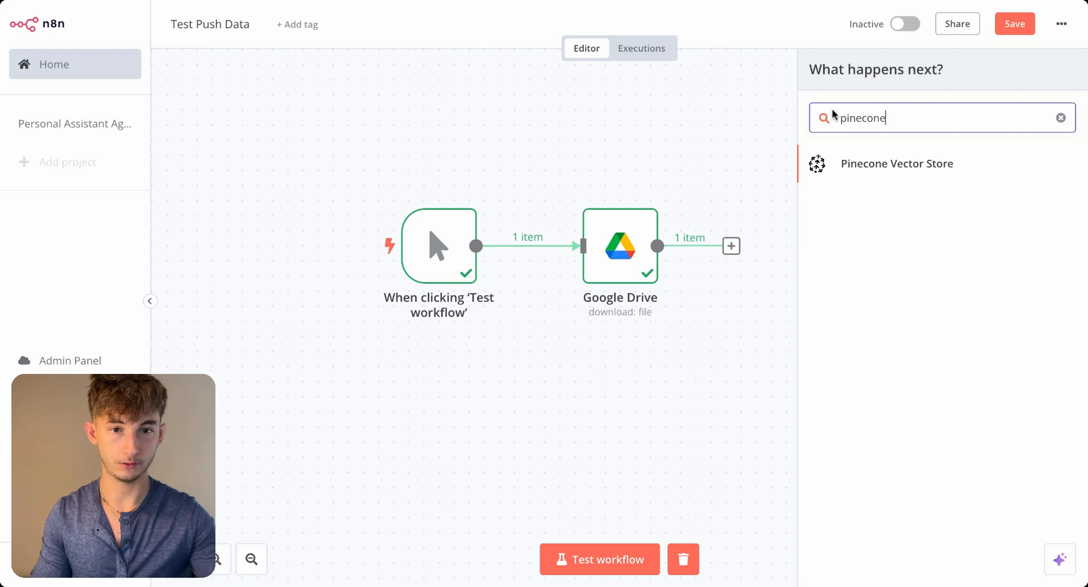
left_click(860, 180)
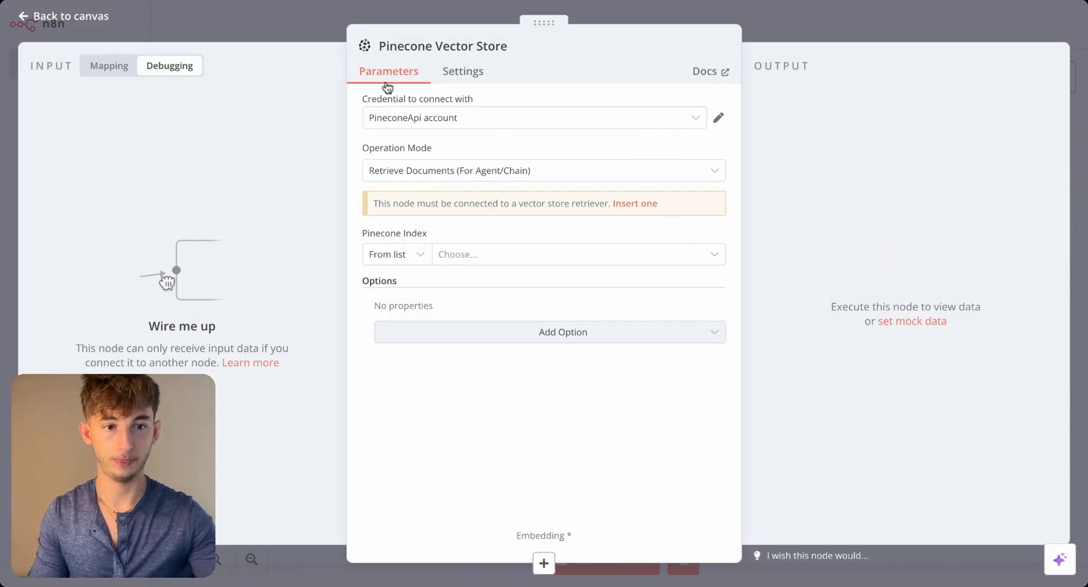
left_click(301, 28)
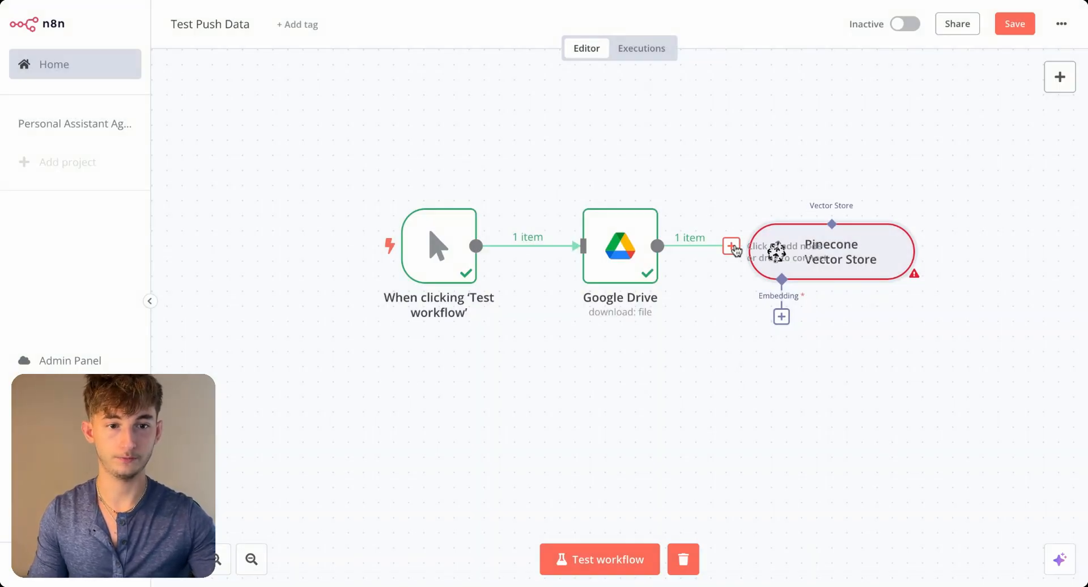
left_click_drag(731, 246, 792, 258)
left_click(728, 342)
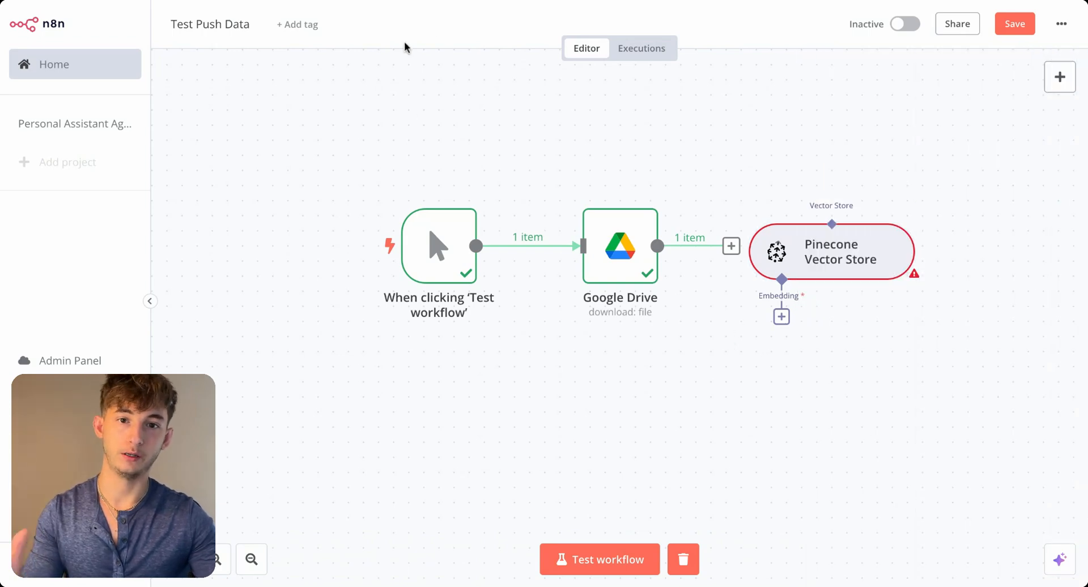
- Switch to Pinecone, examine the reprisehandbook index's details and records, and return to the list of indexes
left_click(358, 2)
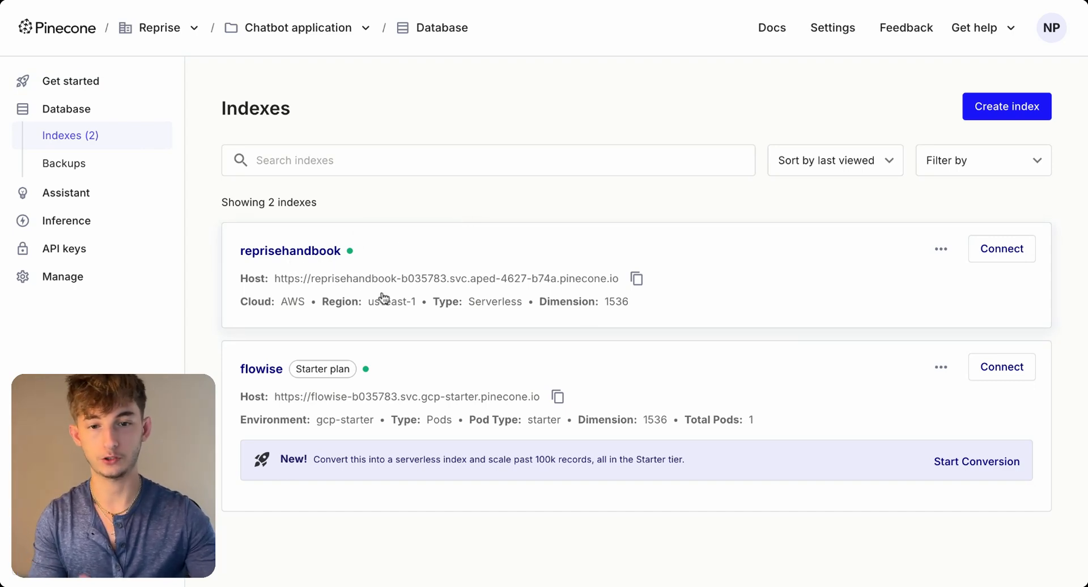
left_click(447, 249)
scroll(594, 269, "down", 3)
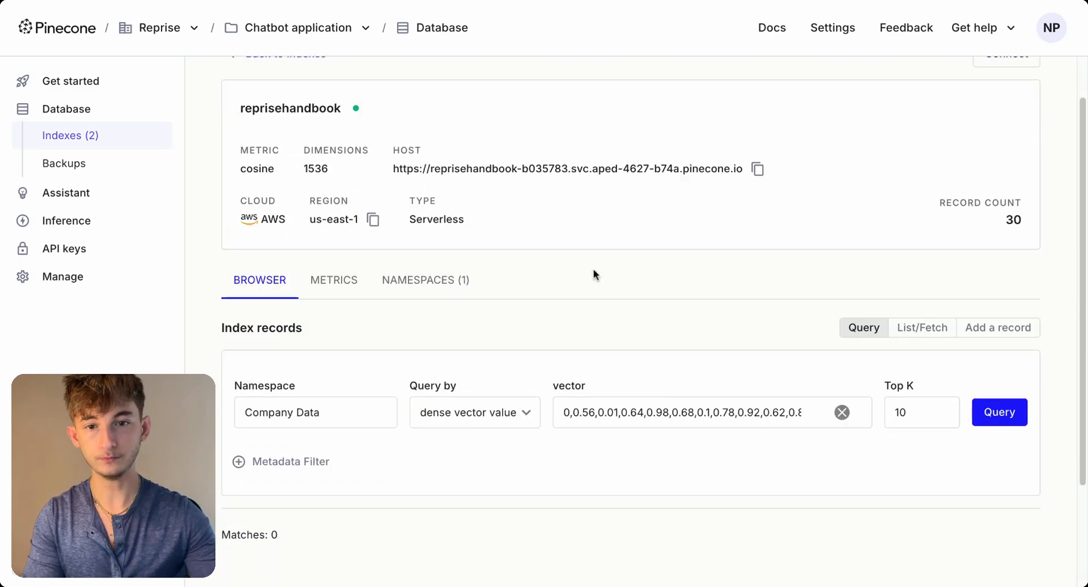
scroll(469, 206, "up", 3)
scroll(468, 205, "up", 1)
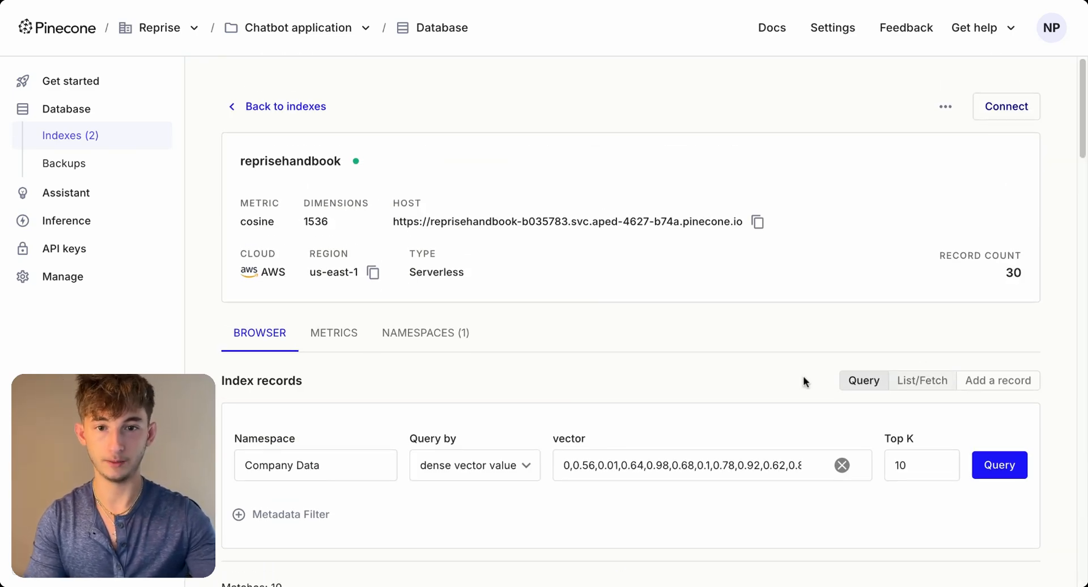
scroll(213, 286, "down", 1)
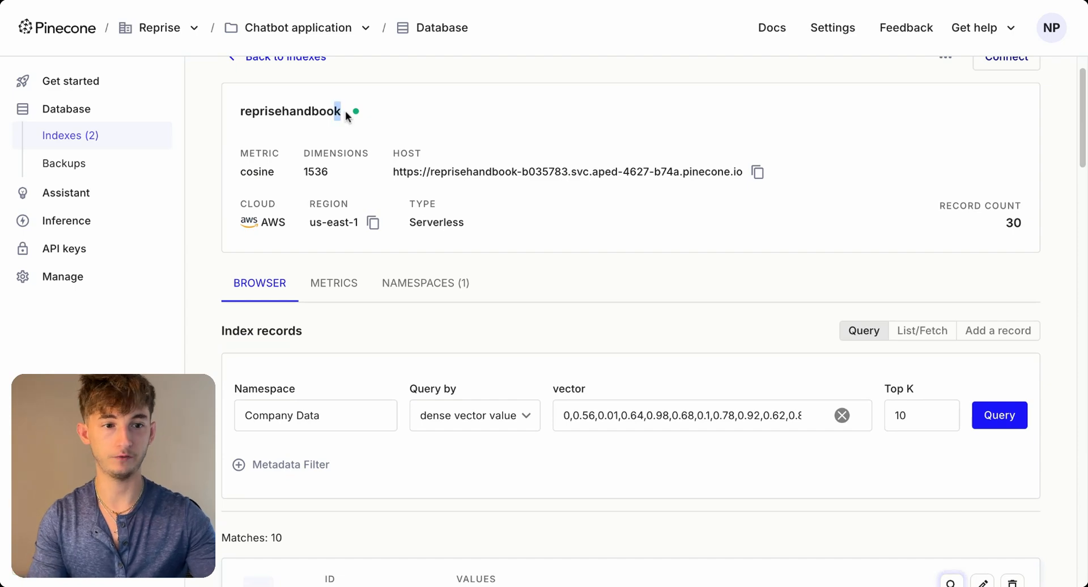
left_click_drag(346, 111, 243, 116)
left_click(244, 117)
scroll(784, 325, "up", 1)
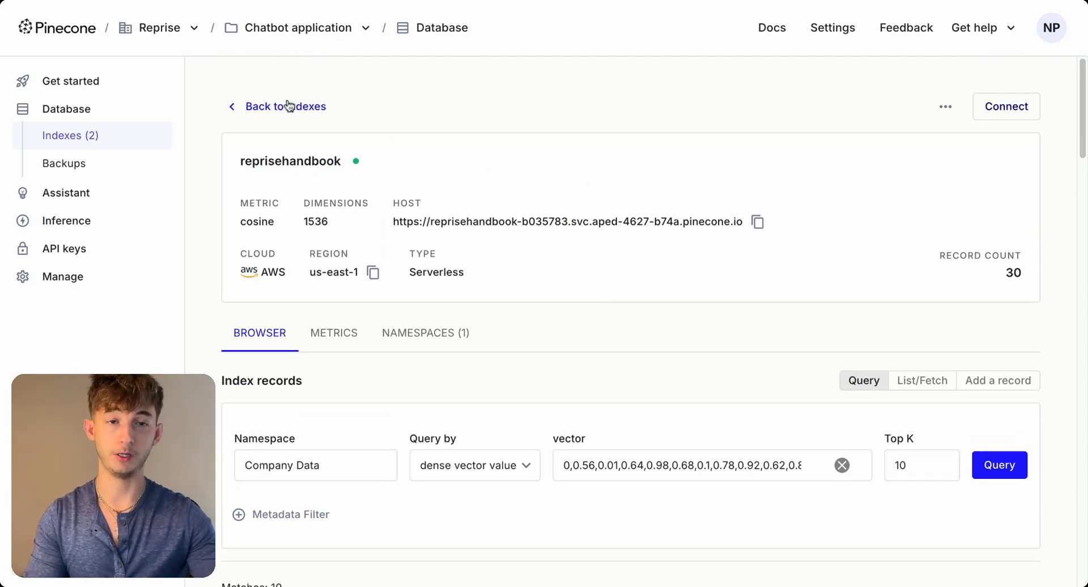
left_click(258, 109)
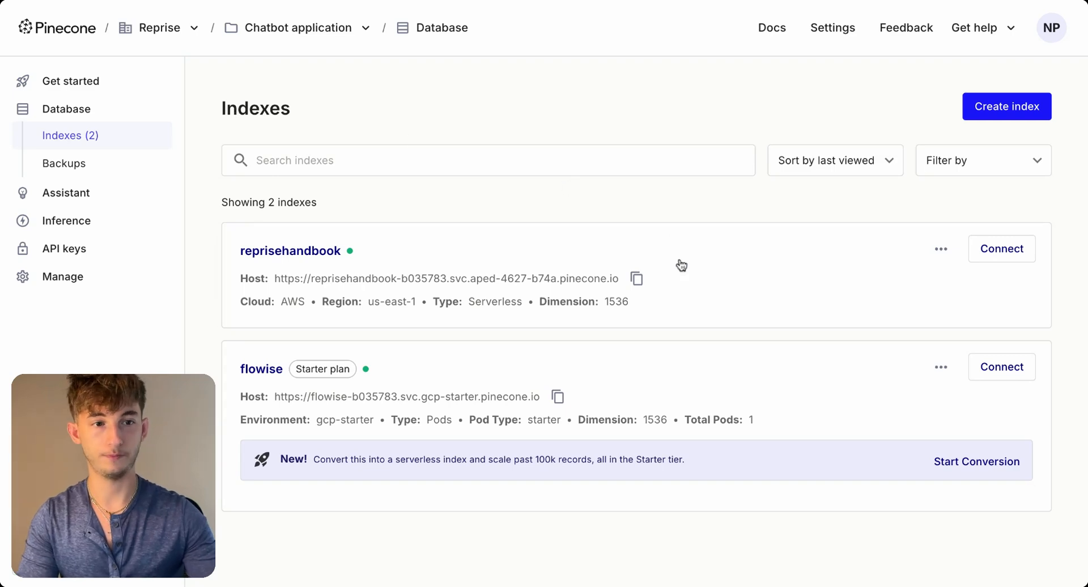
- Start a new Pinecone index in the Chatbot application project and name it reprisehandbookv1
left_click(995, 108)
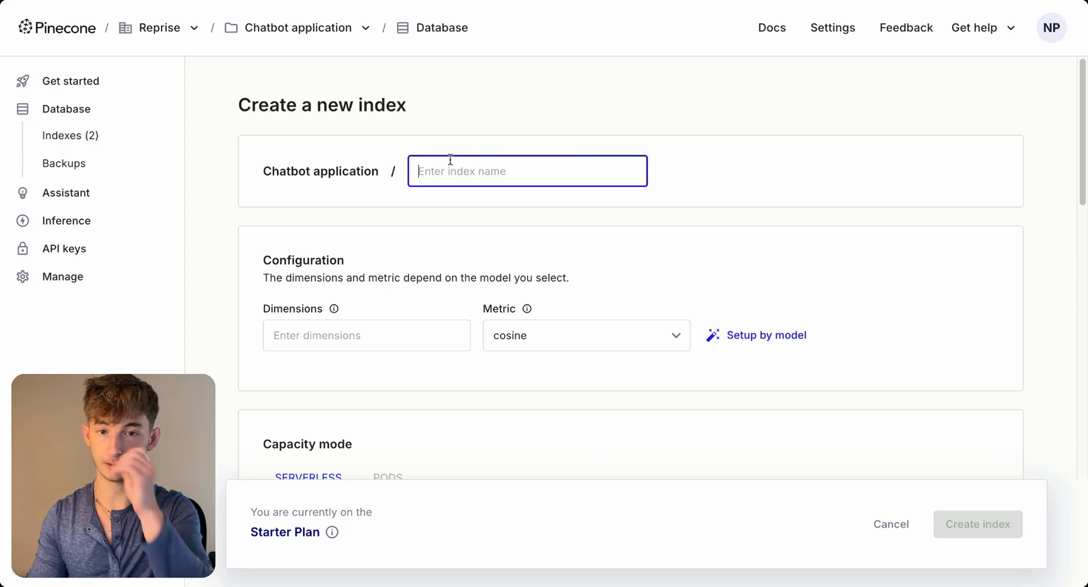
type("reprisehandbookv")
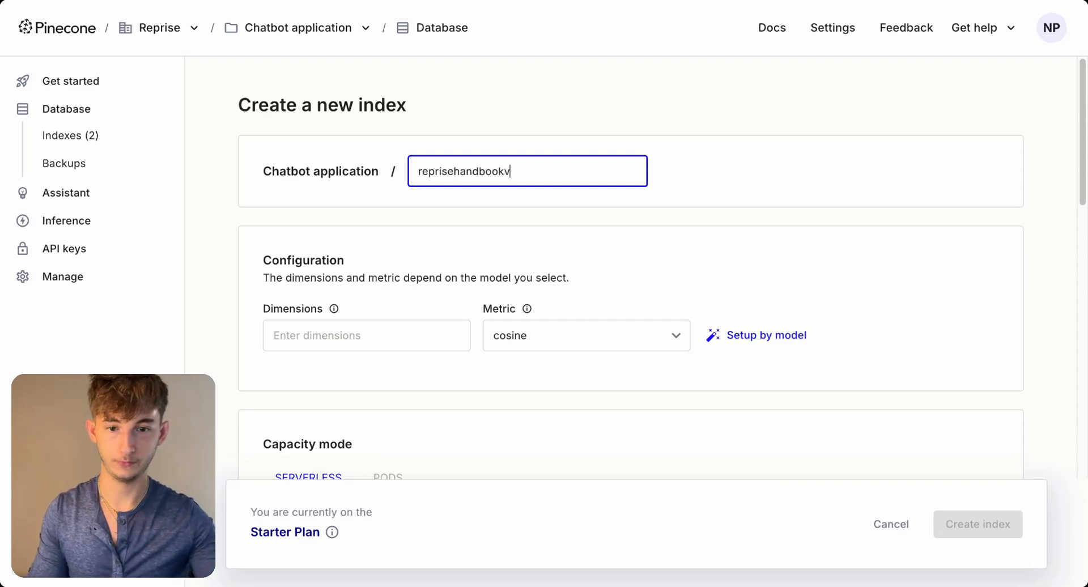
type("1")
- Configure the new index's dimensions and metric from the text-embedding-3-small model
scroll(567, 317, "down", 10)
scroll(723, 308, "up", 7)
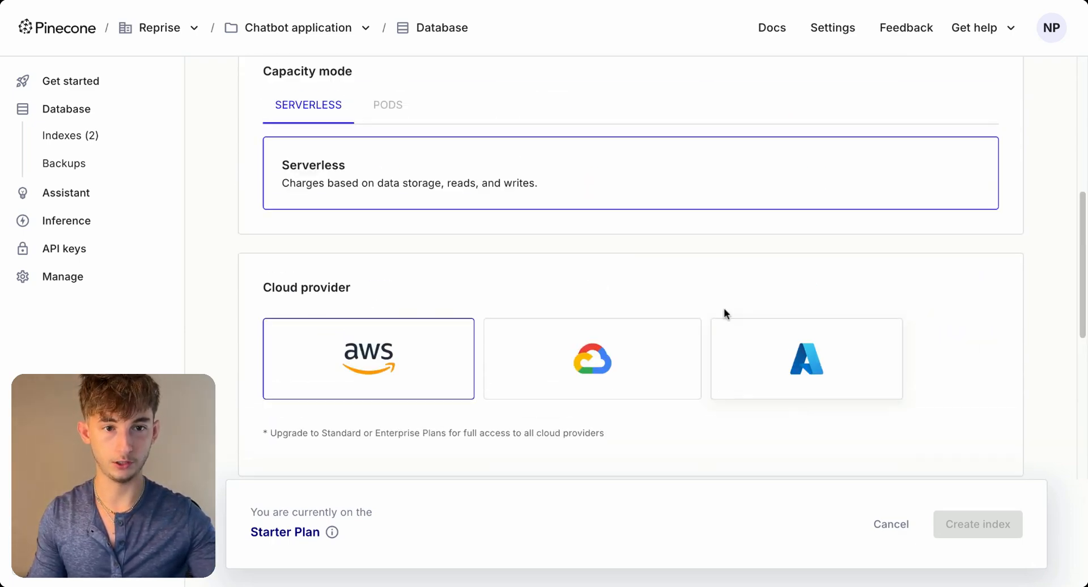
left_click(737, 127)
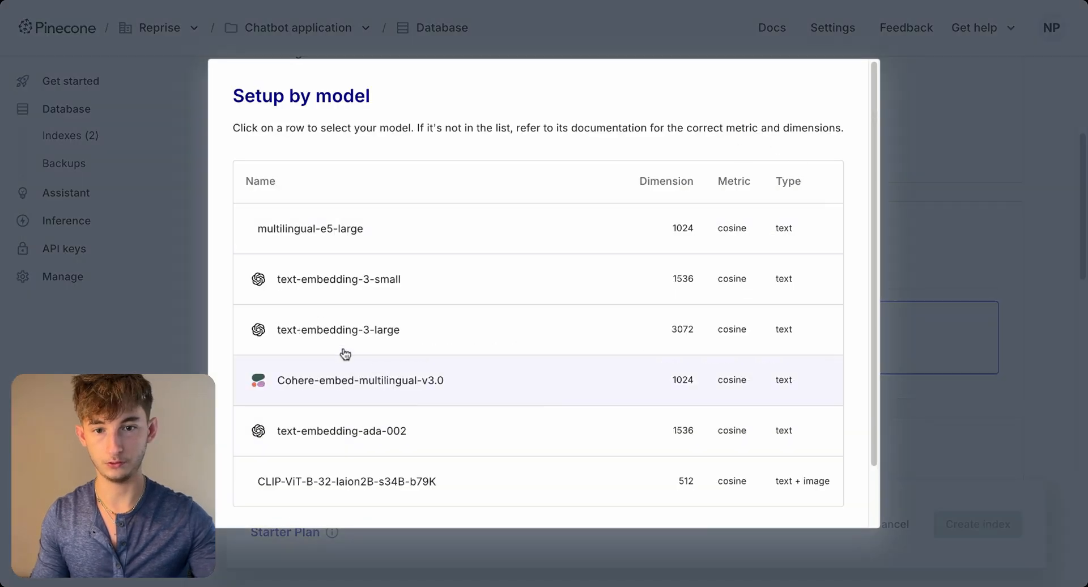
left_click(381, 291)
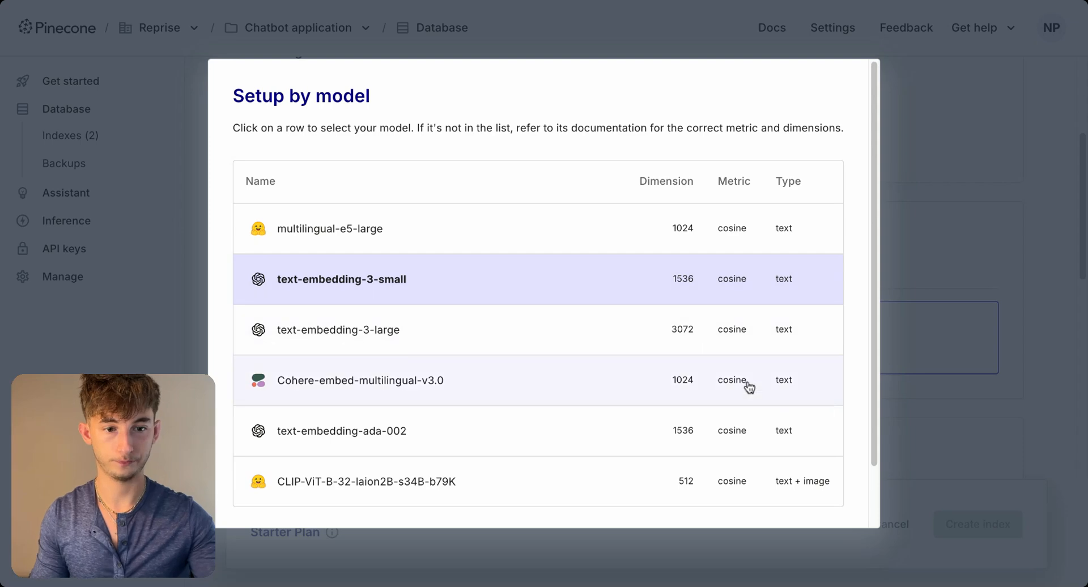
scroll(822, 431, "down", 2)
left_click(753, 490)
- Review the configuration with serverless capacity and AWS as cloud provider, and create the index
scroll(543, 398, "down", 5)
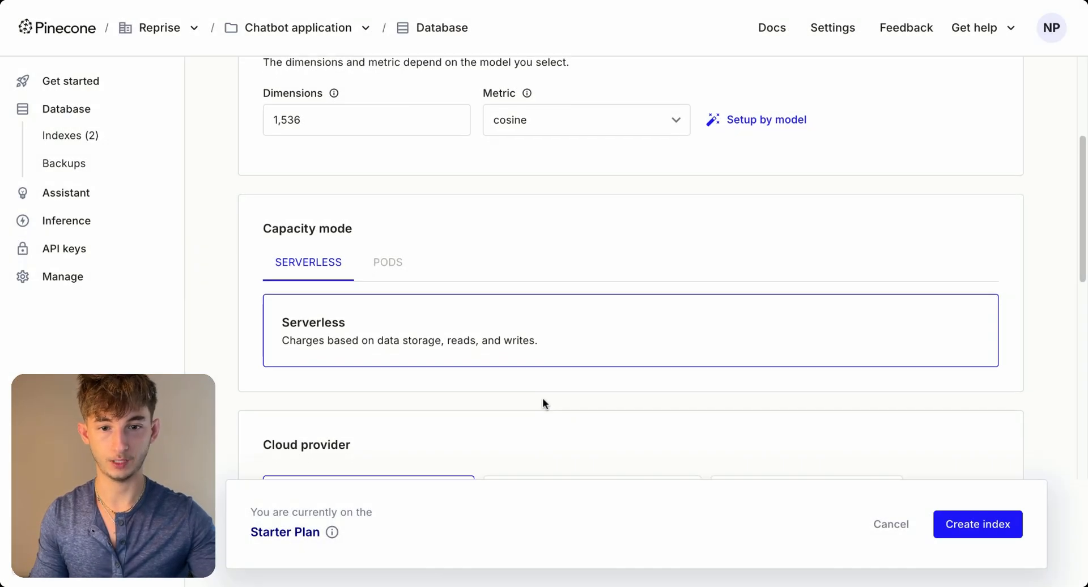
scroll(559, 394, "down", 4)
scroll(450, 369, "up", 13)
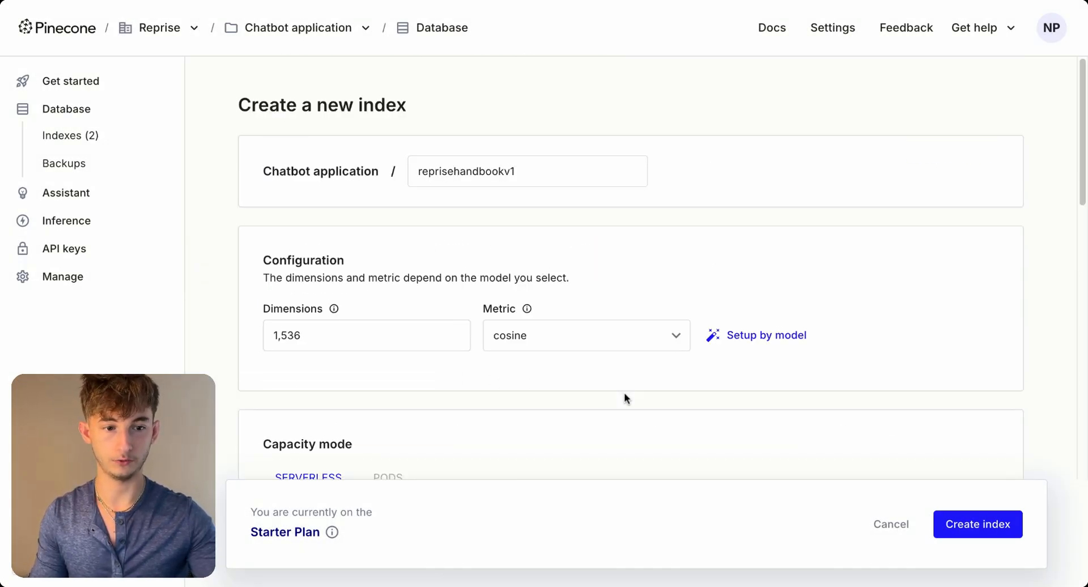
scroll(624, 396, "down", 4)
scroll(576, 387, "down", 1)
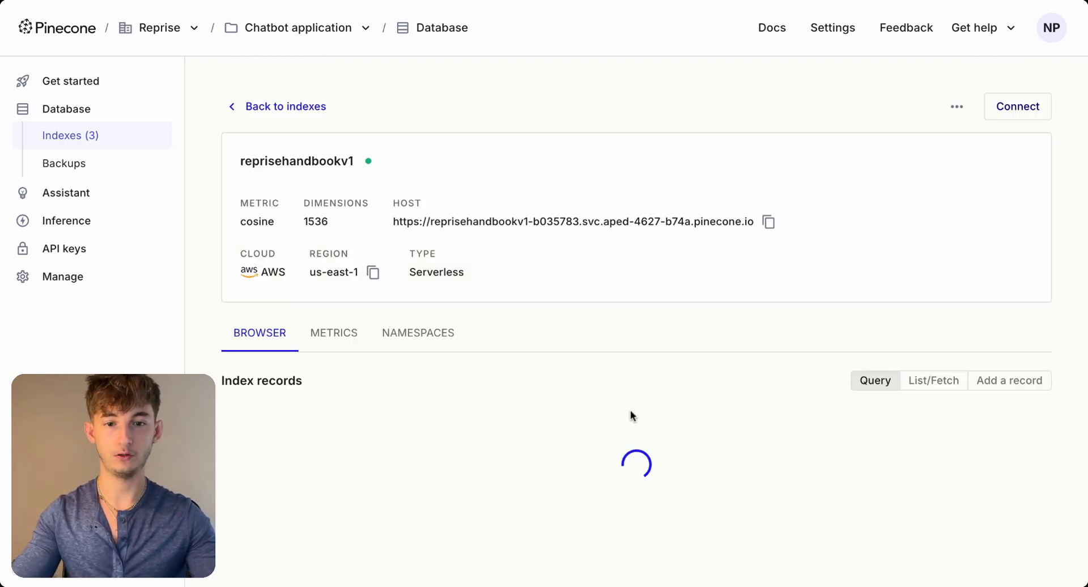
- View the namespaces of the reprisehandbookv1 index, including the default one, and switch back to the n8n workflow
left_click(397, 339)
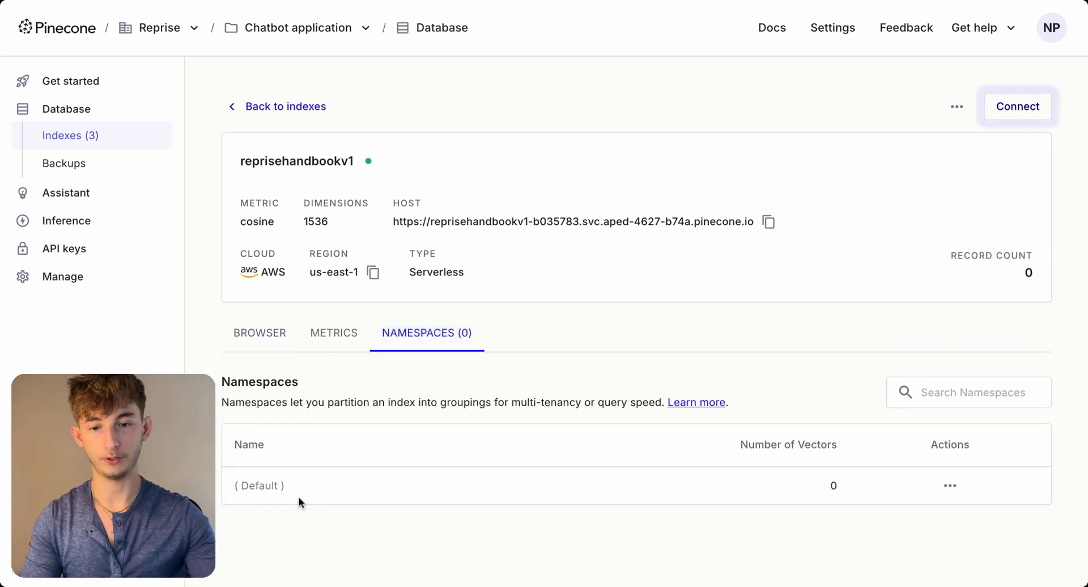
triple_click(230, 486)
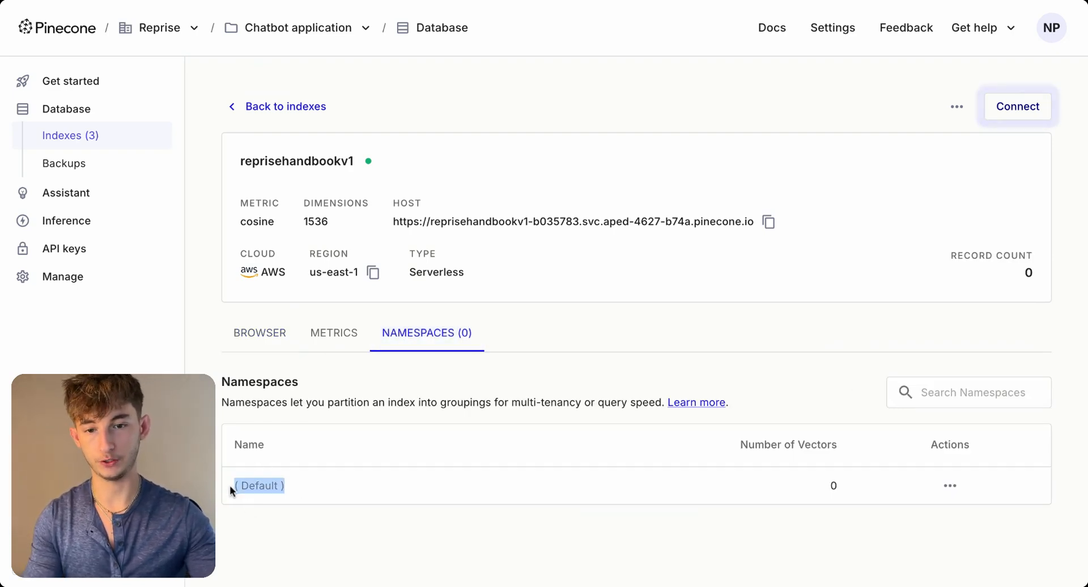
left_click(289, 486)
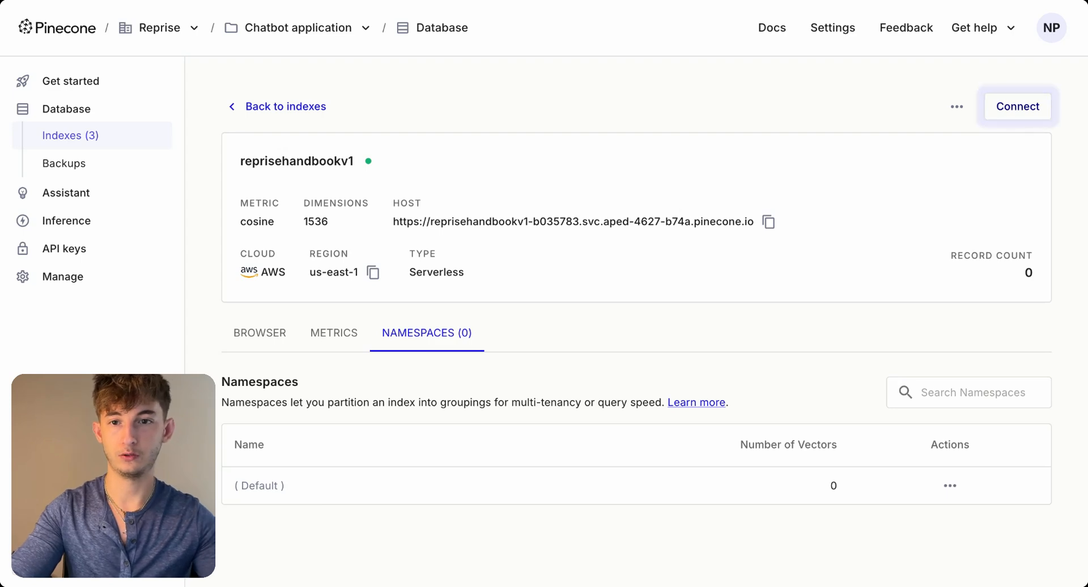
left_click(119, 2)
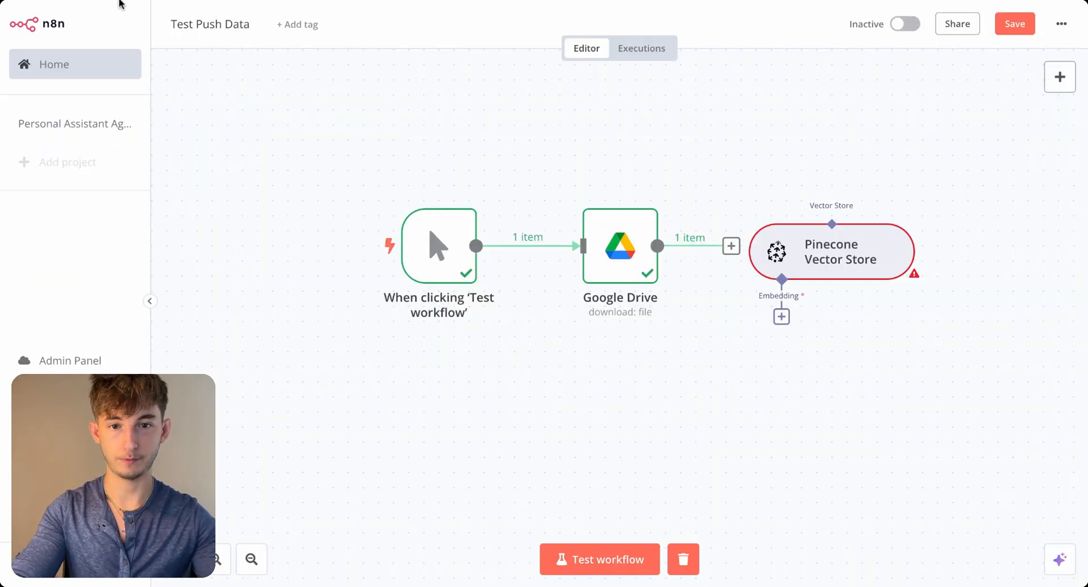
left_click(214, 3)
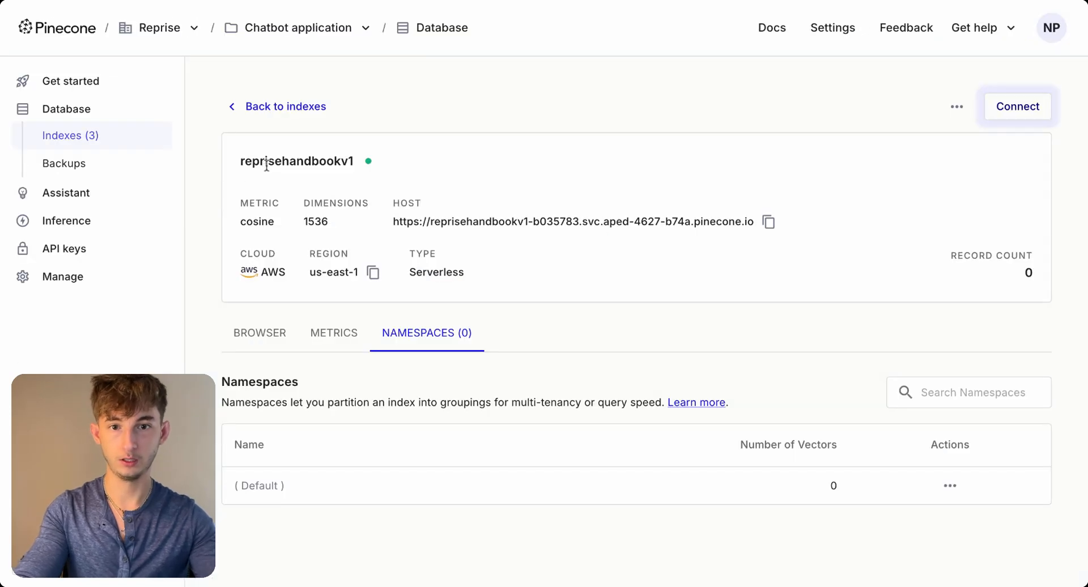
left_click(214, 4)
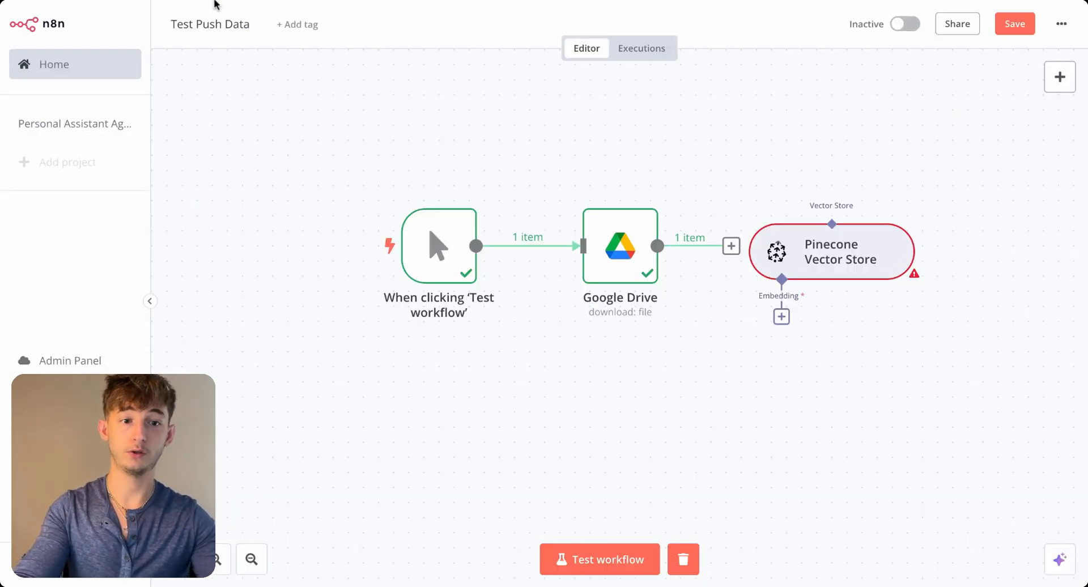
- Open the Pinecone Vector Store node, look at the API key field for a new credential, and keep the existing PineconeApi account
double_click(823, 268)
left_click(447, 117)
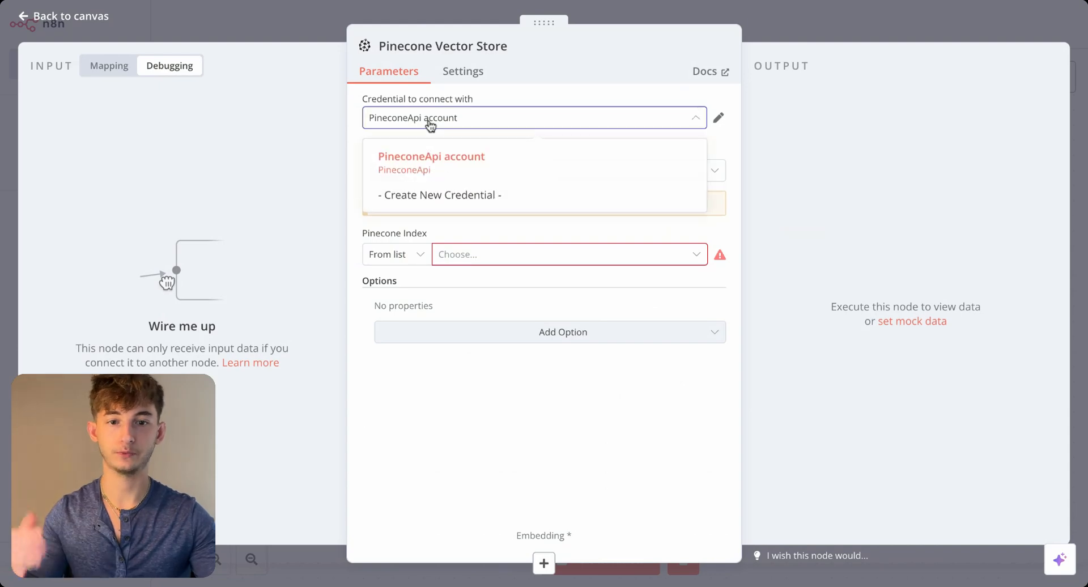
left_click(453, 193)
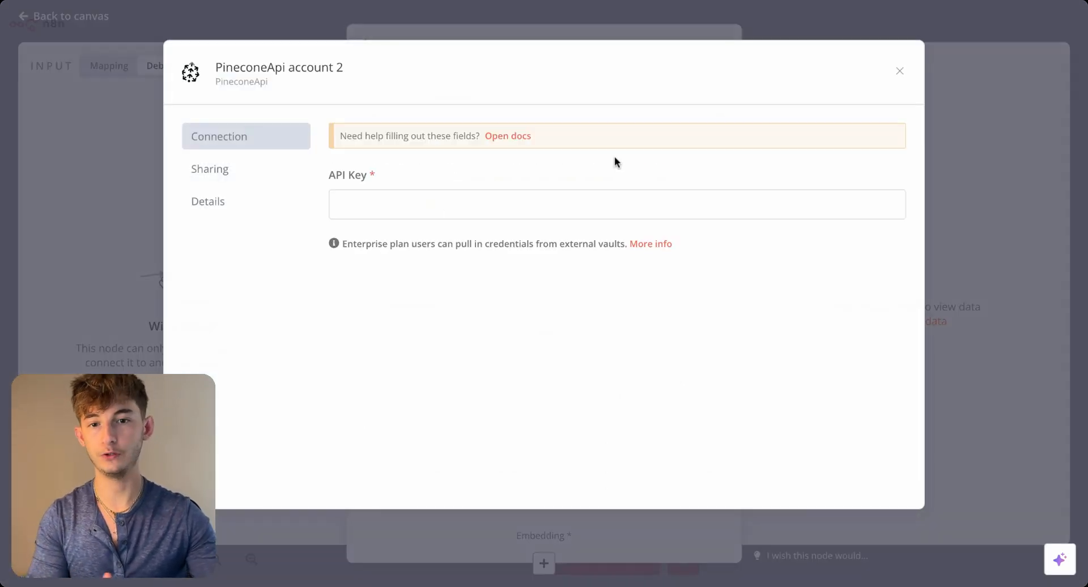
left_click(384, 208)
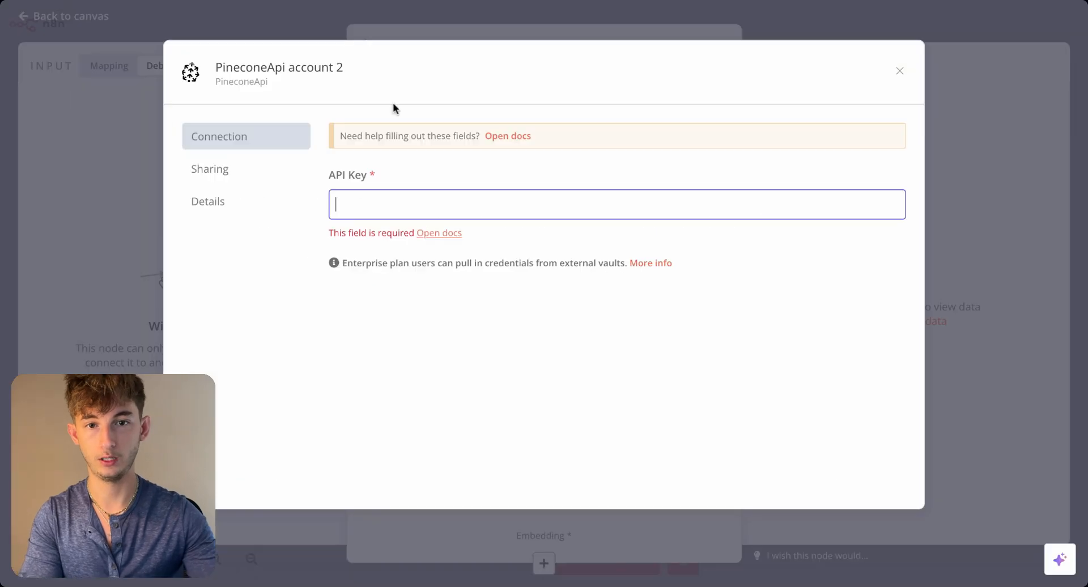
left_click(376, 29)
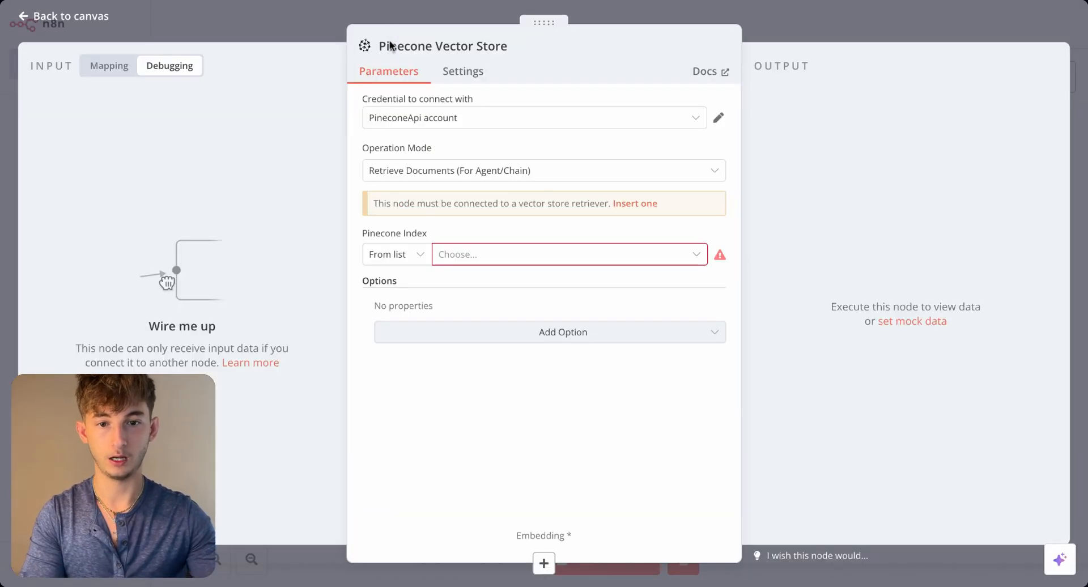
- Set the Pinecone Vector Store node's index to reprisehandbookv1
left_click(453, 255)
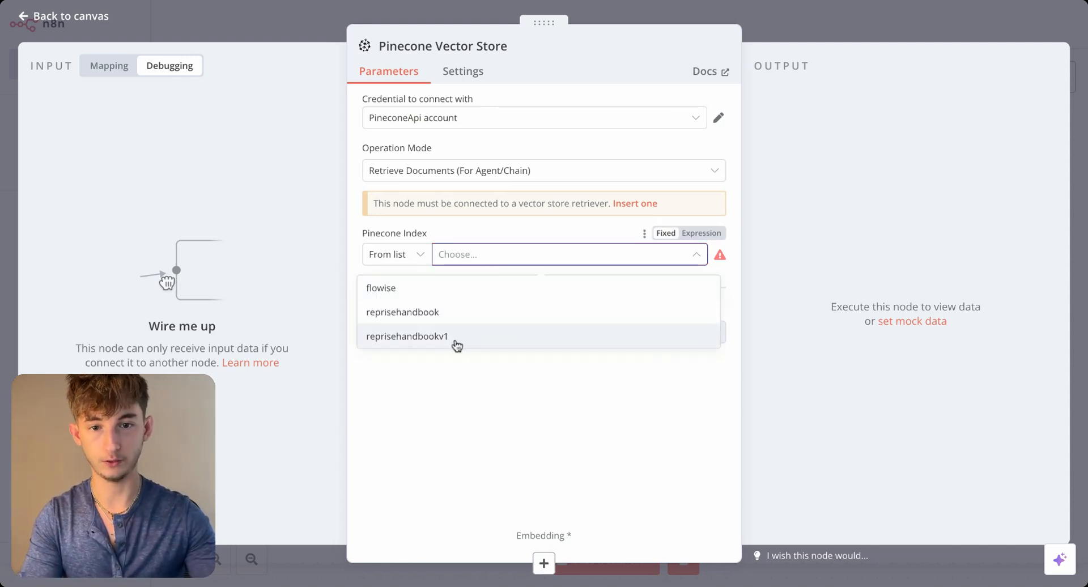
left_click(407, 338)
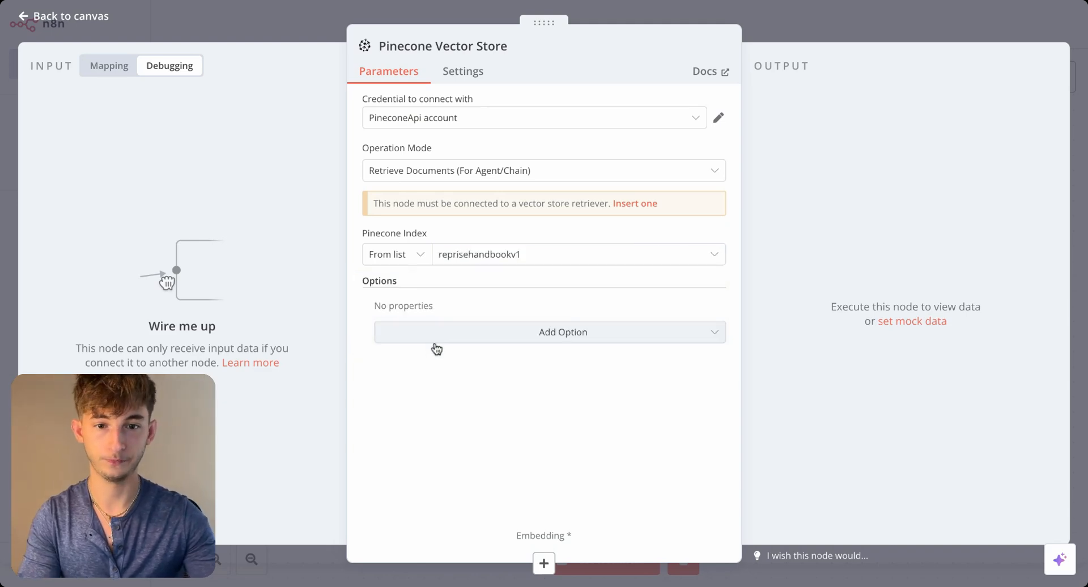
- Add a Pinecone Namespace option with the value Employee_data to the vector store node in Retrieve Documents mode
left_click(464, 339)
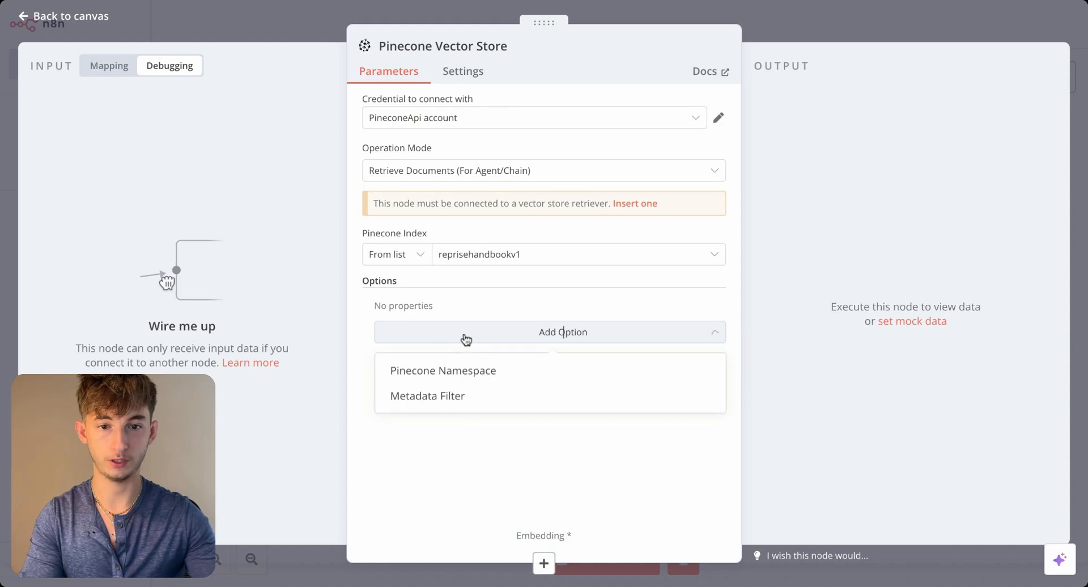
left_click(481, 379)
left_click(424, 328)
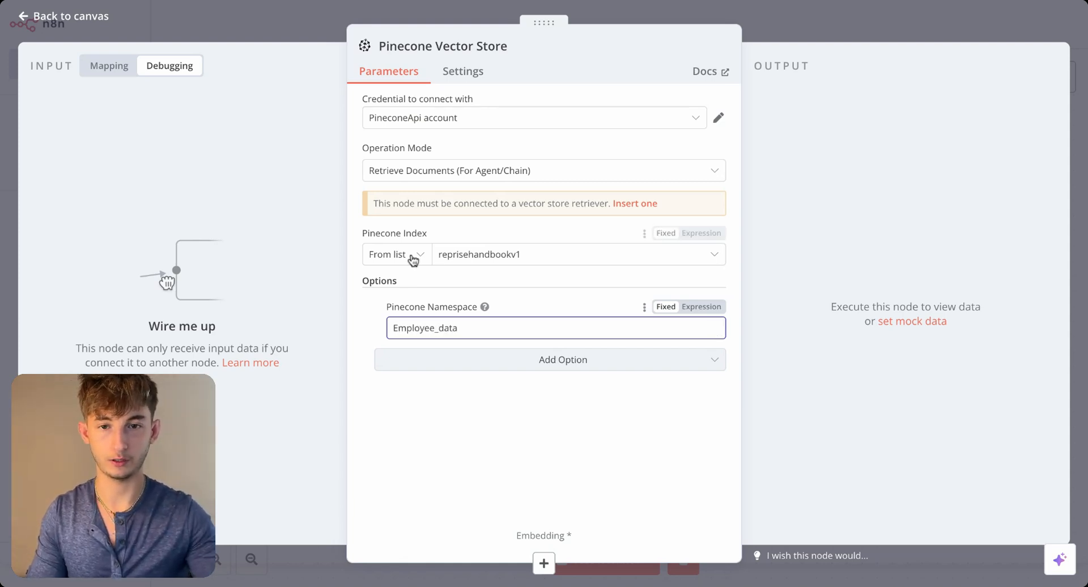
left_click(247, 29)
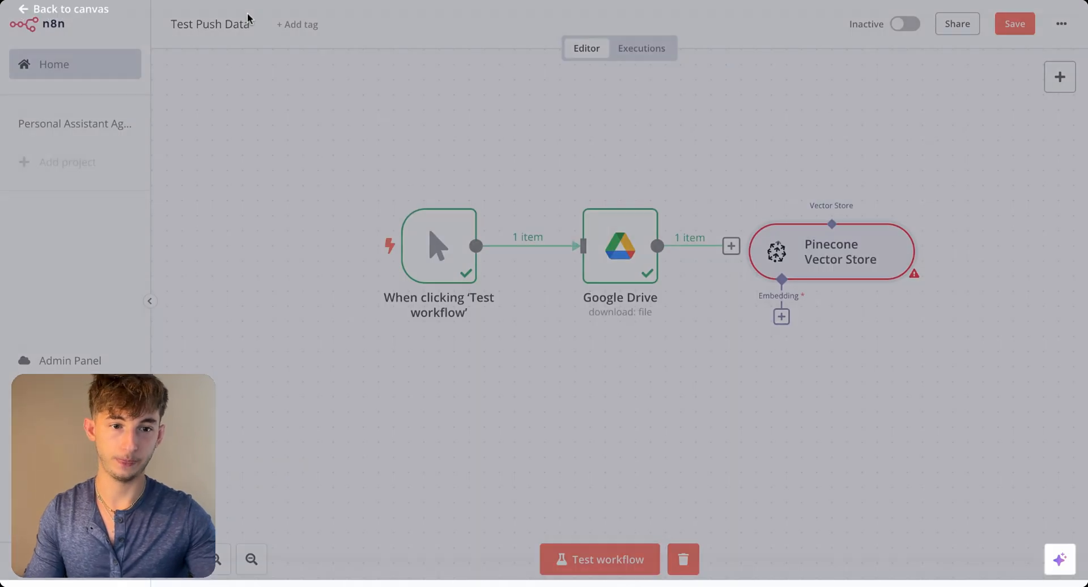
double_click(802, 274)
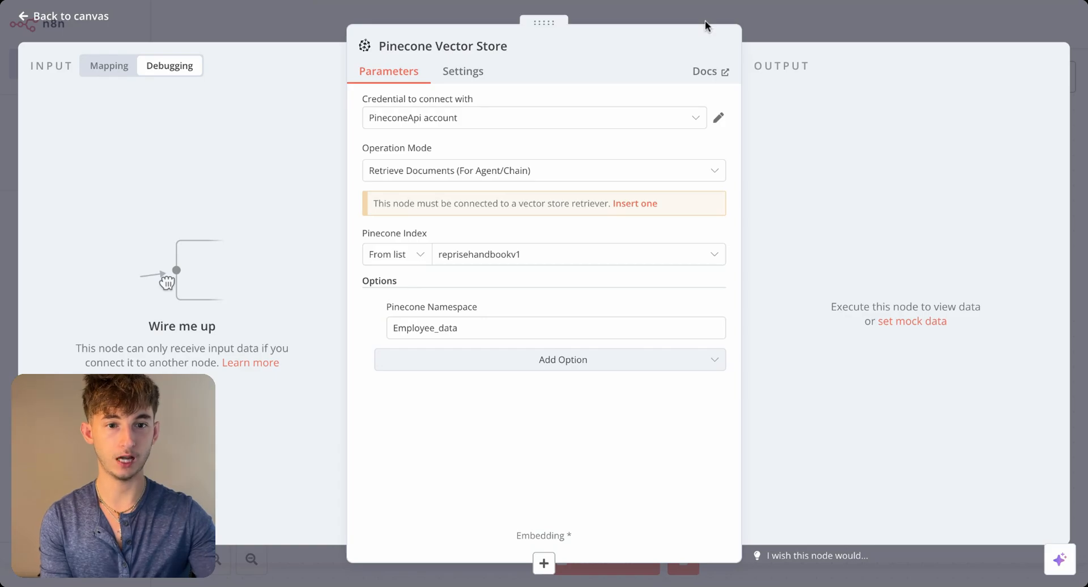
left_click(824, 26)
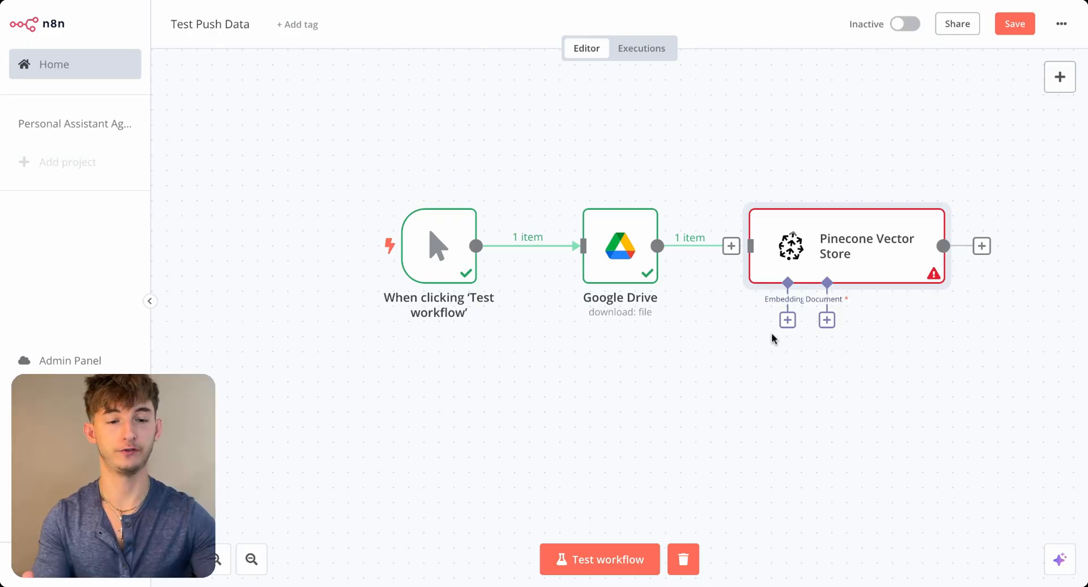
- Review the operation modes offered by the Pinecone Vector Store node and keep Insert Documents
double_click(823, 247)
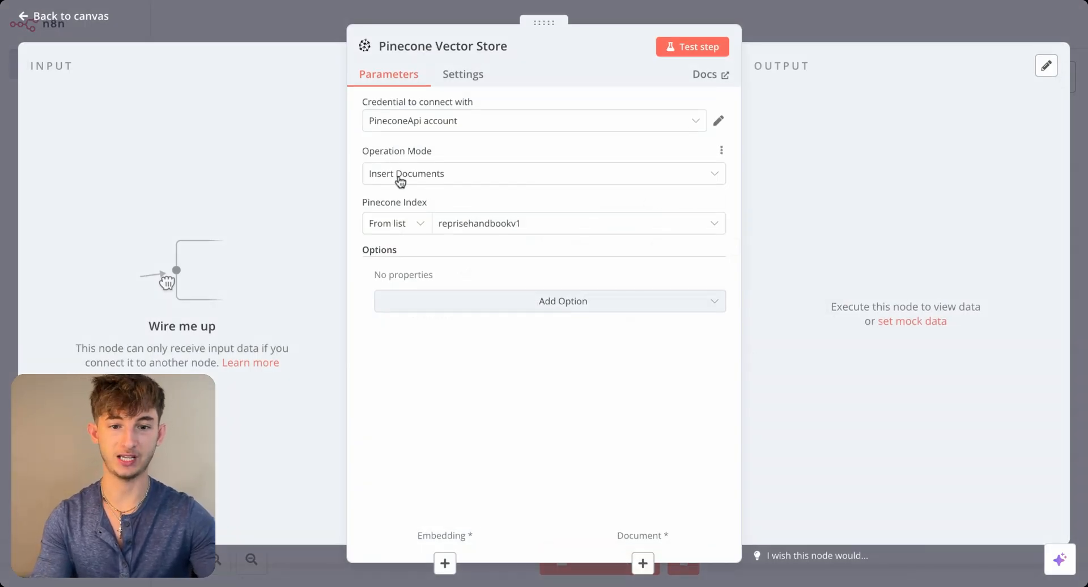
left_click(400, 180)
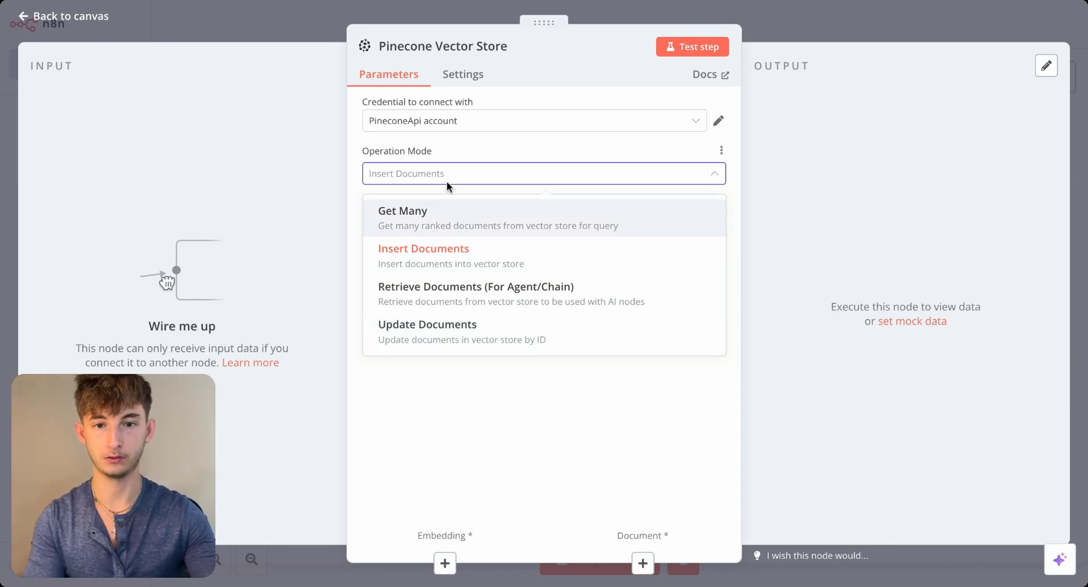
left_click(300, 25)
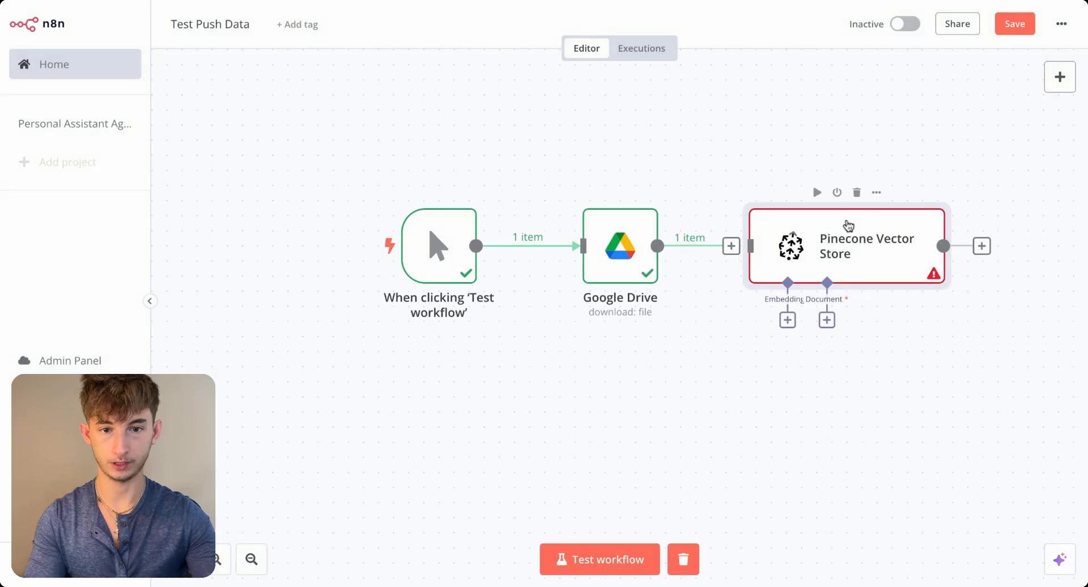
- Set a Pinecone Namespace option of Employee_data on the Insert Documents node and connect the Google Drive node to it
double_click(826, 237)
left_click(510, 302)
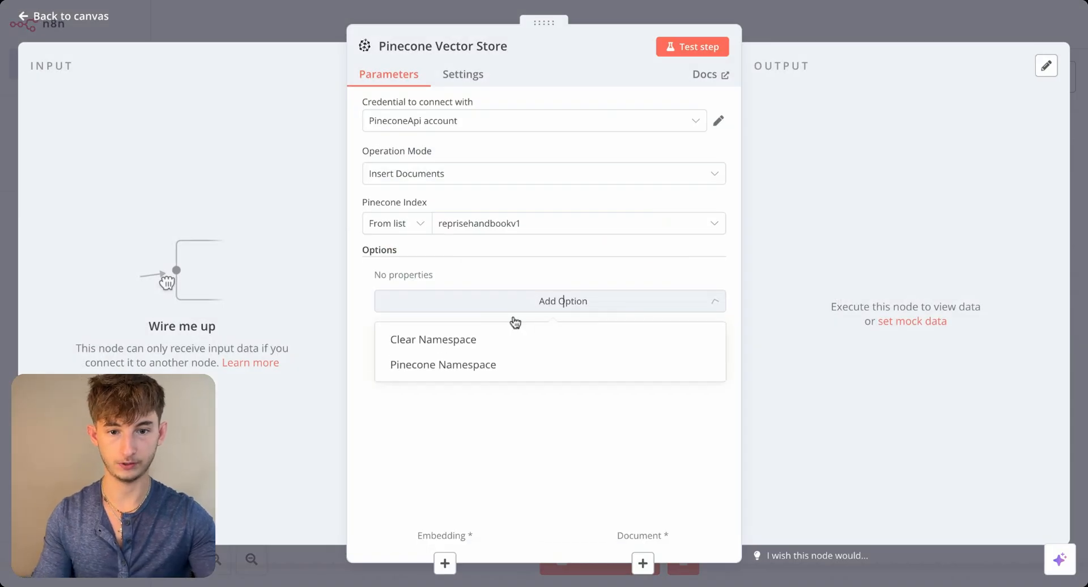
left_click(434, 368)
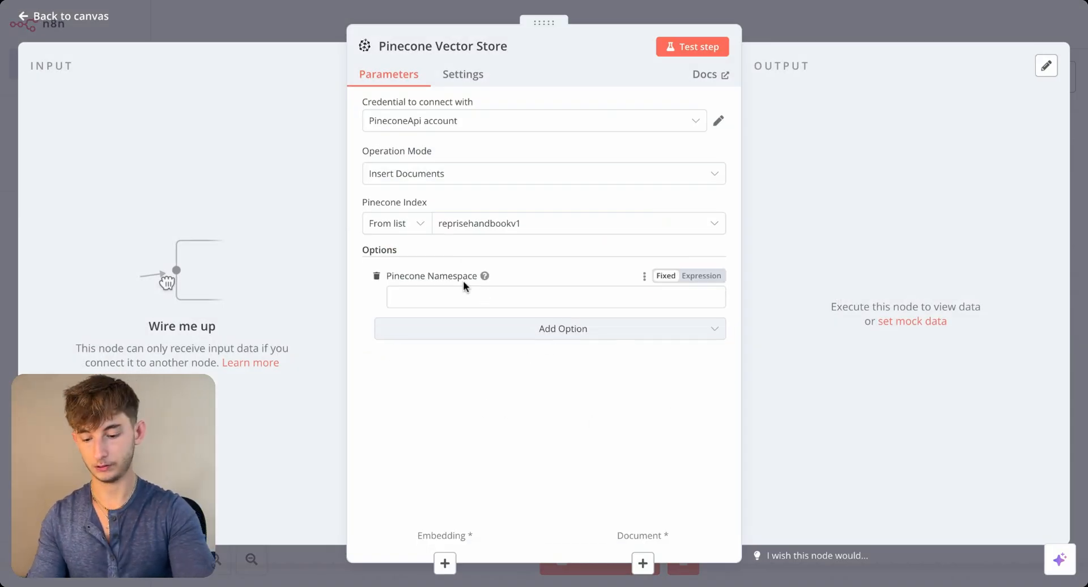
left_click(459, 294)
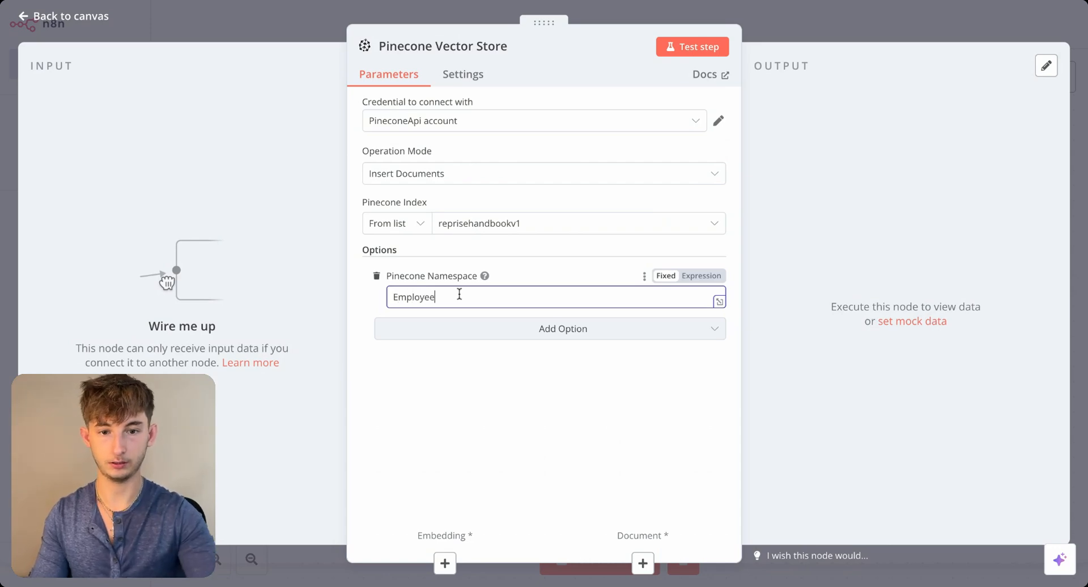
left_click(114, 91)
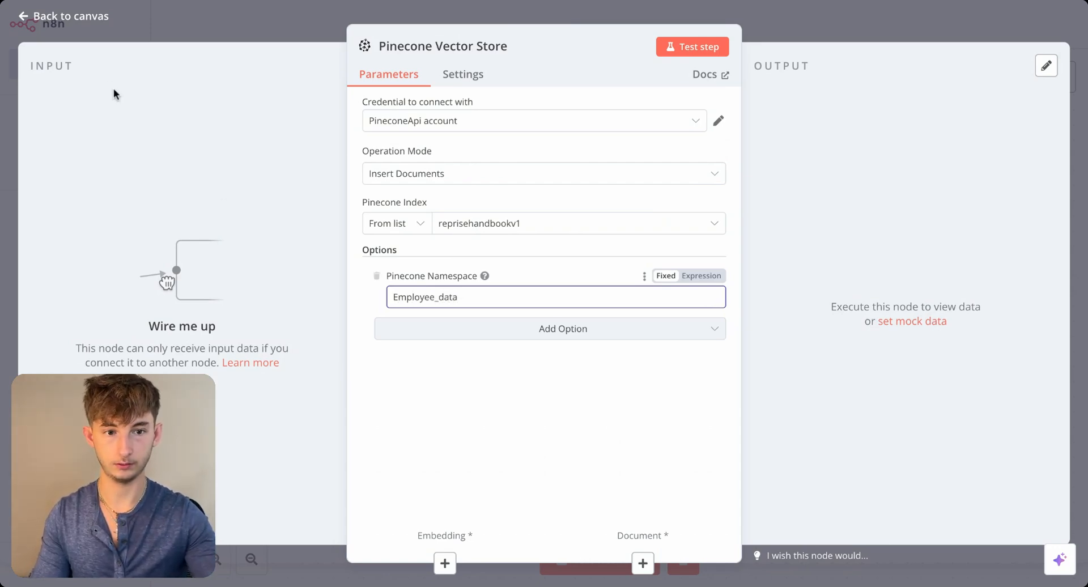
left_click(207, 16)
double_click(862, 228)
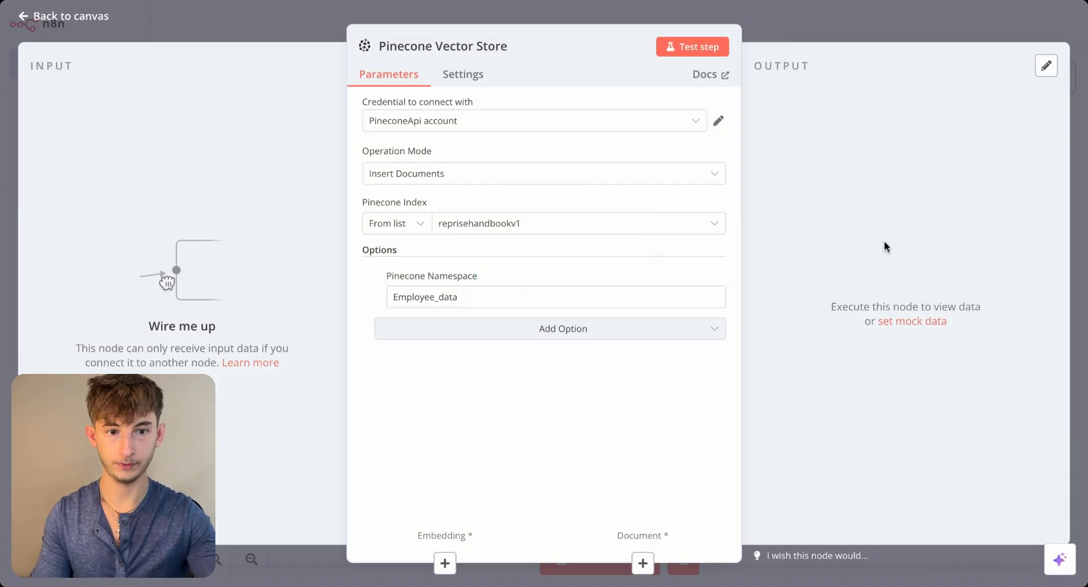
left_click(268, 16)
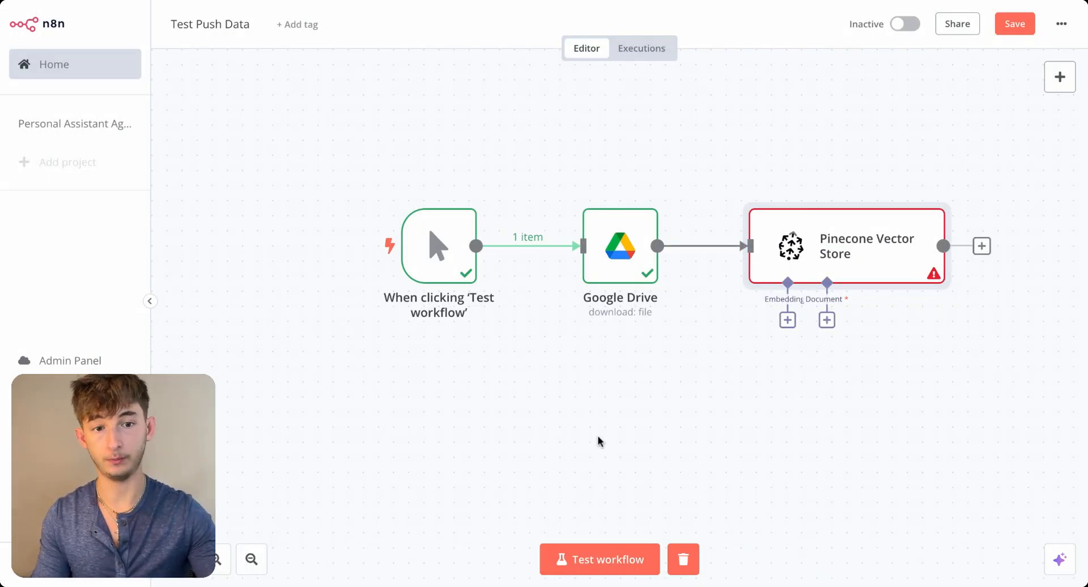
- Attach an Embeddings OpenAI node to the Pinecone Vector Store and use the OpenAi account 3 credential
scroll(726, 389, "right", 2)
scroll(678, 360, "right", 3)
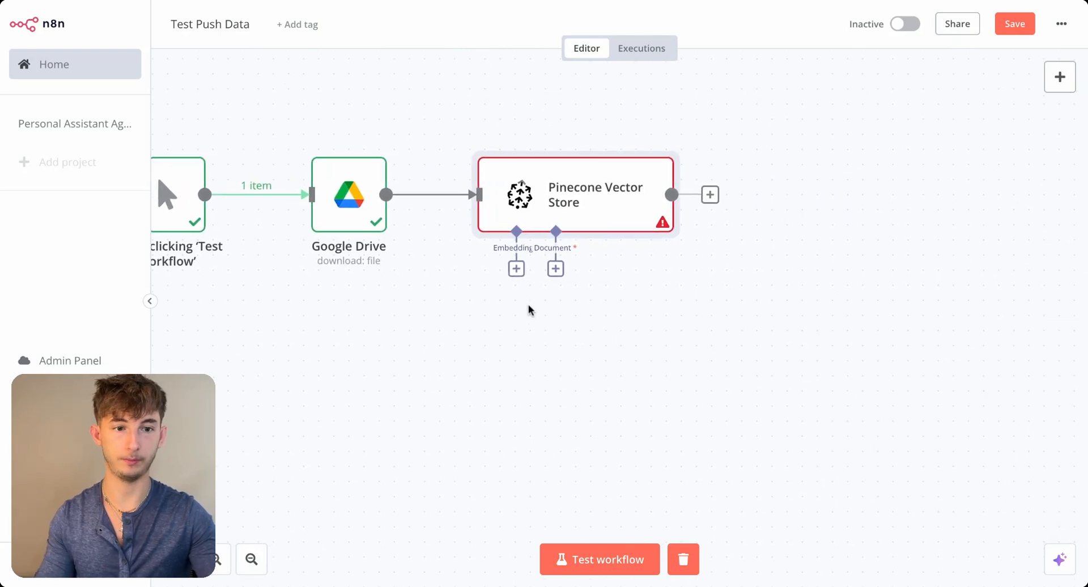
left_click(517, 270)
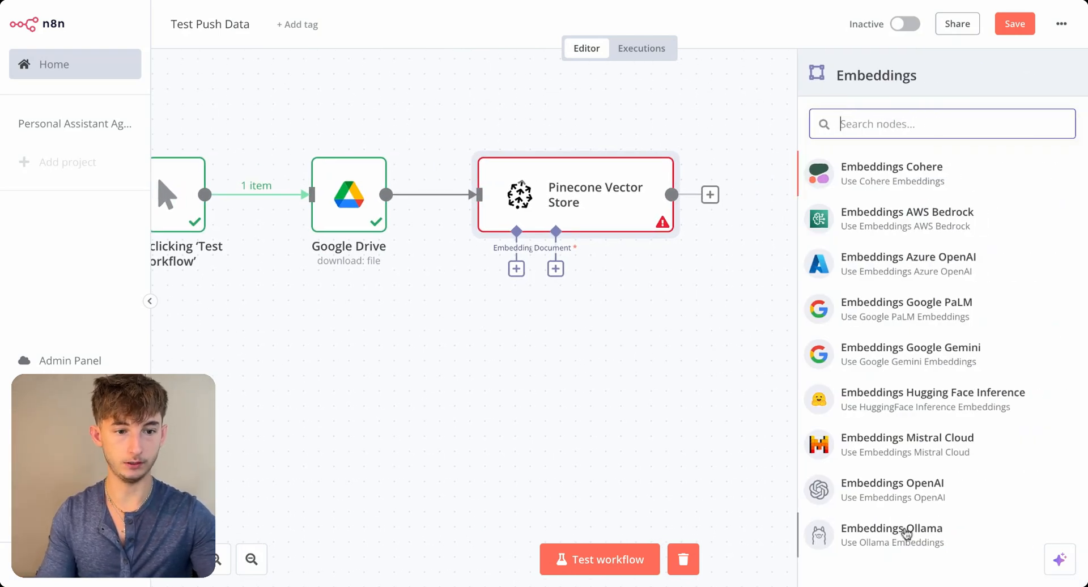
left_click(930, 500)
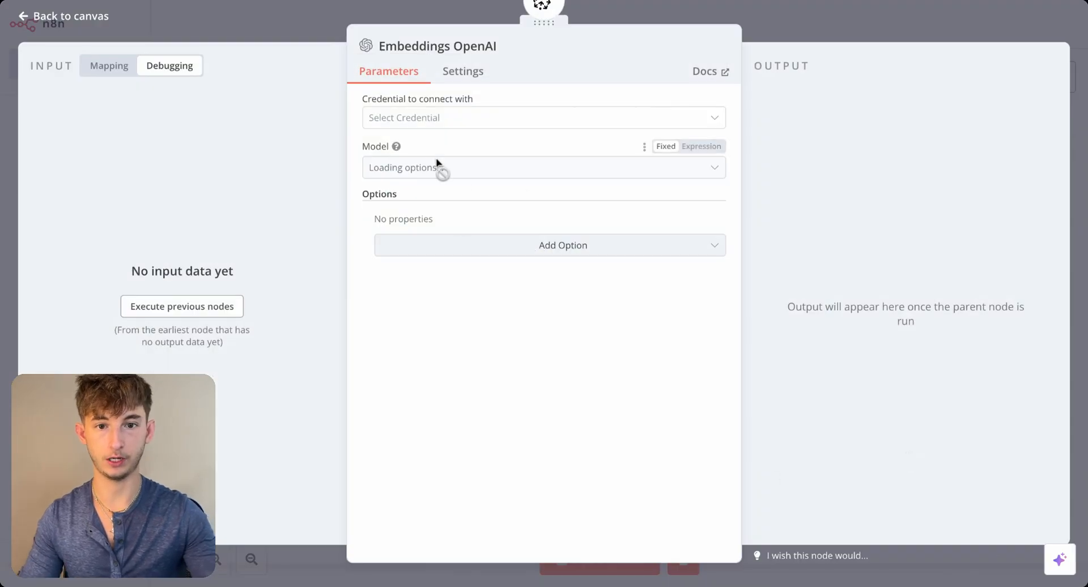
left_click(418, 119)
left_click(428, 199)
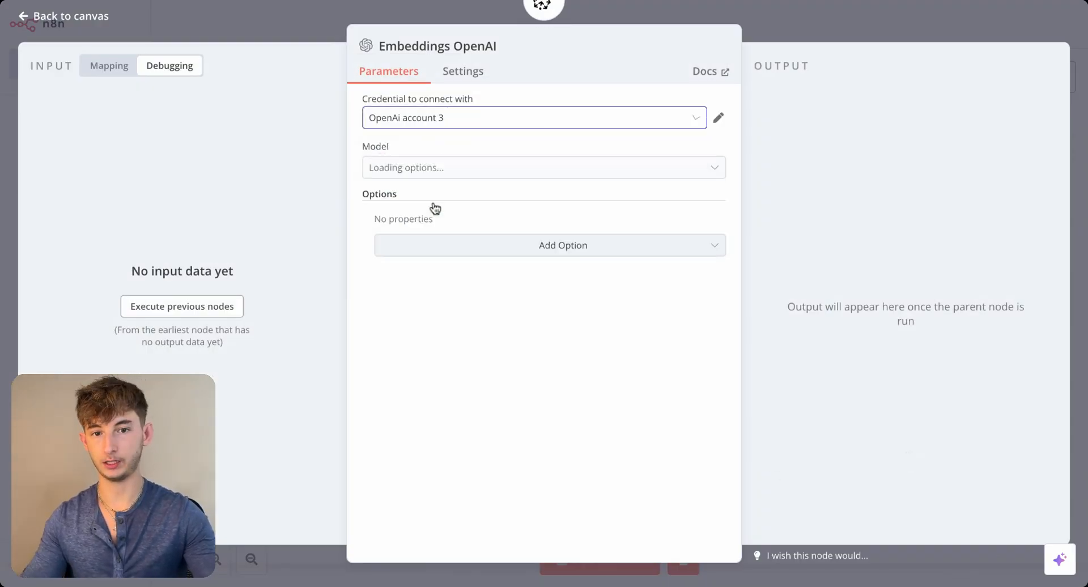
- View the API key field for a new OpenAI credential and close the form without creating one
left_click(427, 120)
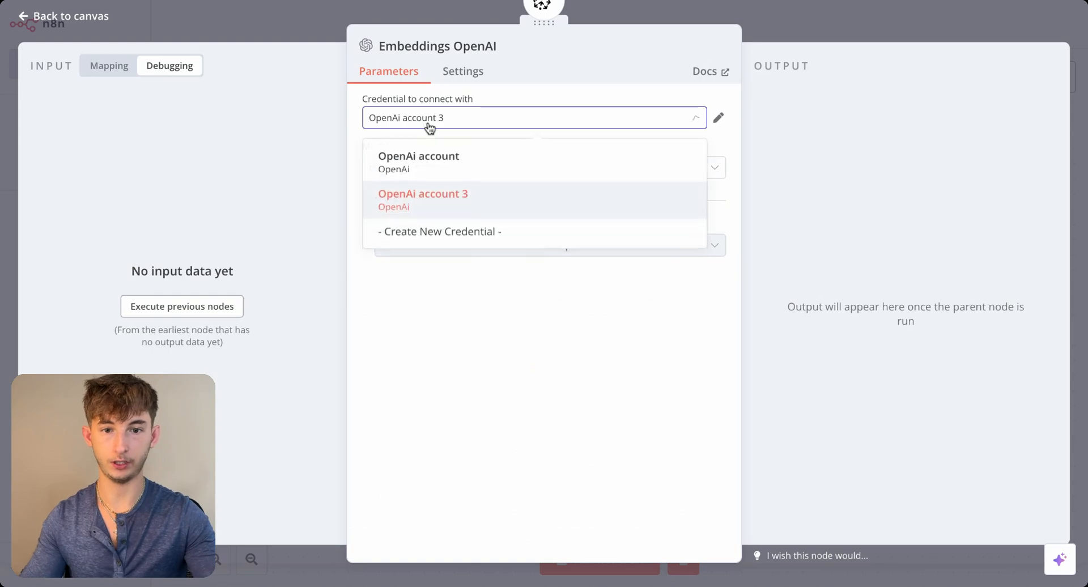
left_click(457, 236)
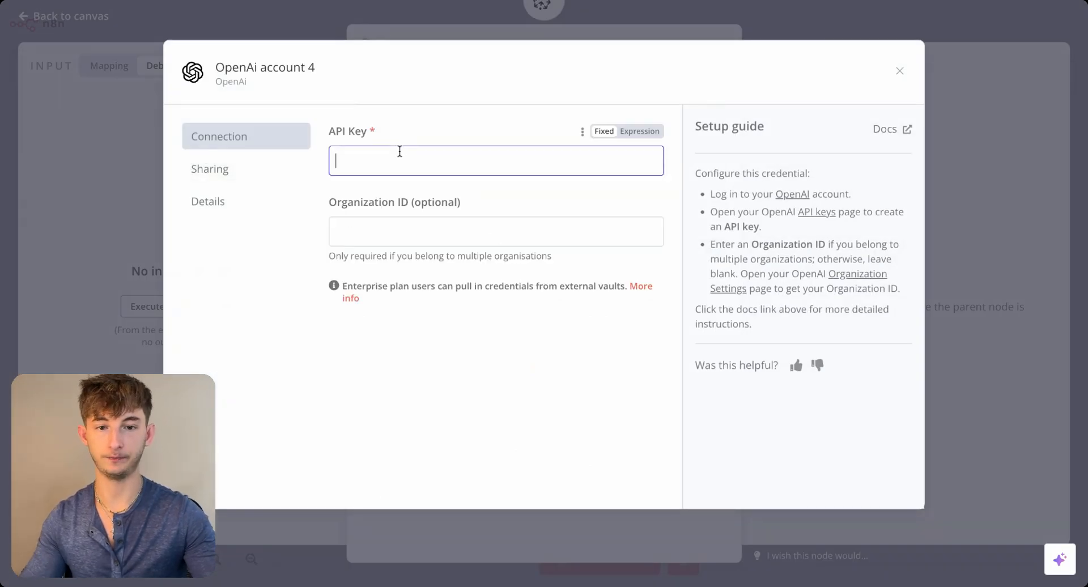
left_click(315, 22)
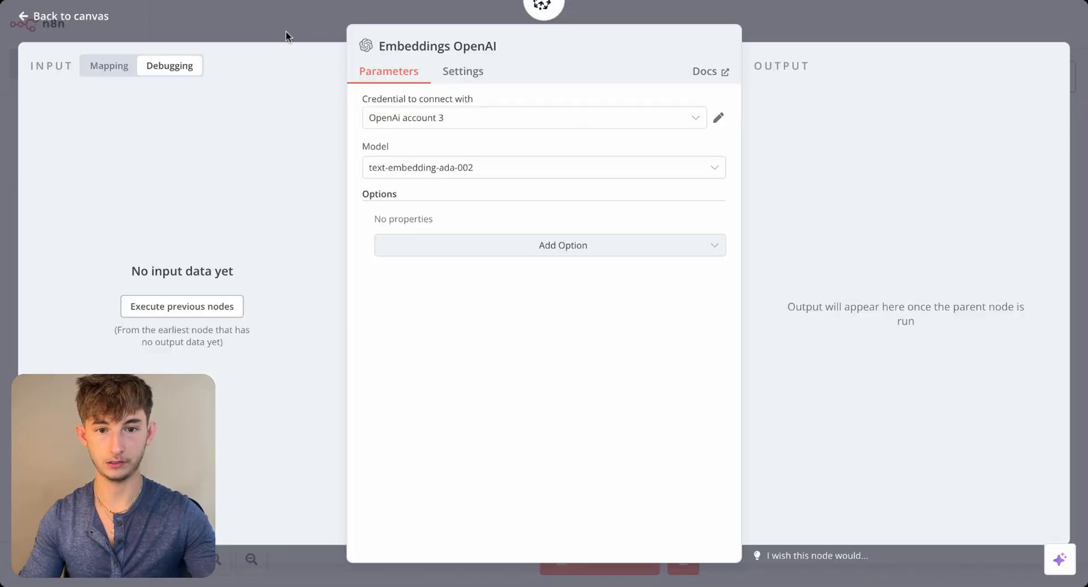
- Set the embeddings model to text-embedding-3-small and return to the canvas
left_click(437, 169)
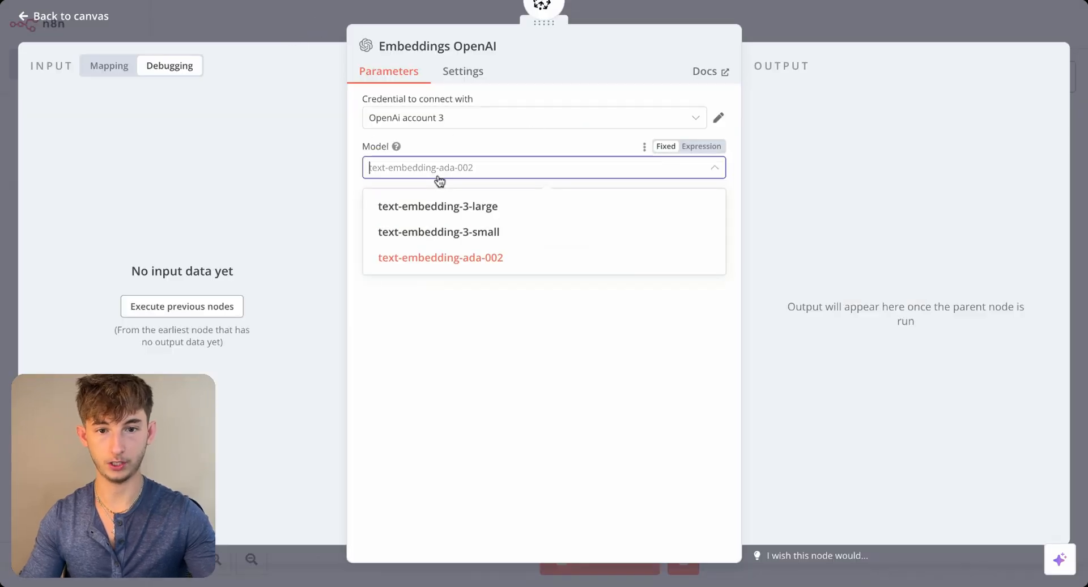
left_click(441, 233)
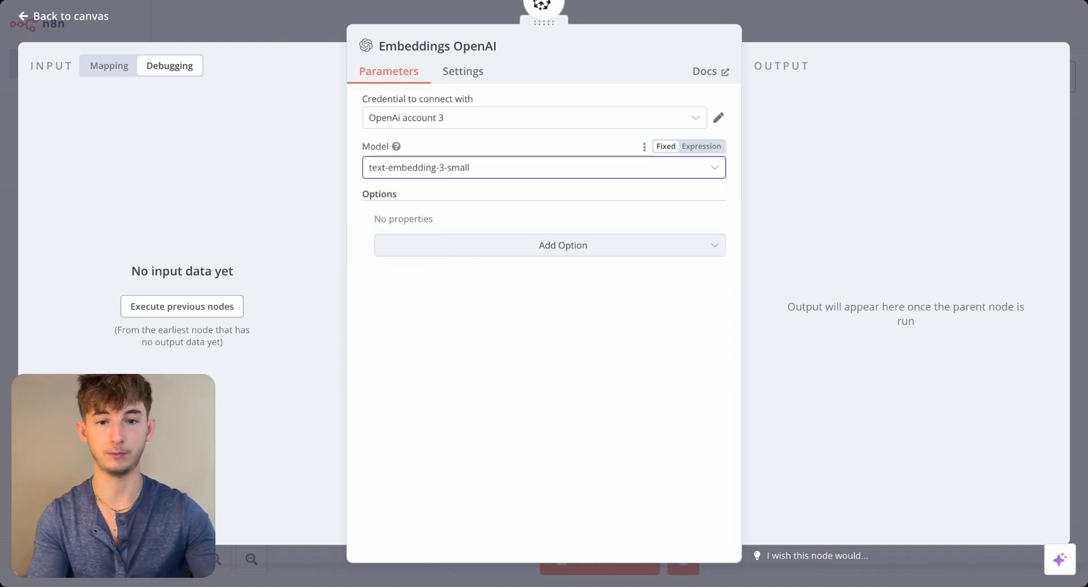
left_click(232, 7)
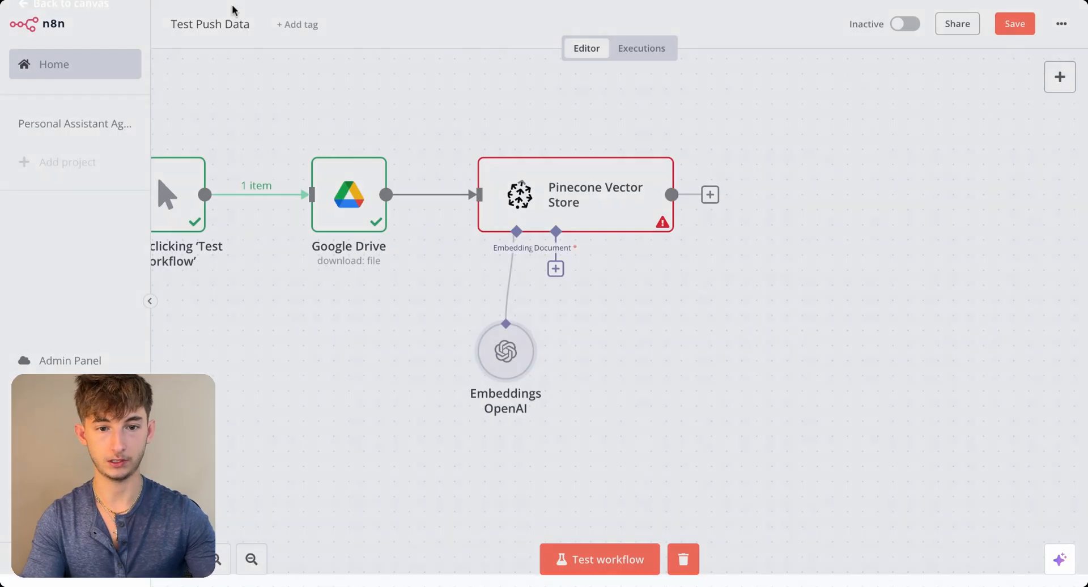
- Attach a Default Data Loader as the vector store's document input, with Binary as its type of data
left_click(556, 269)
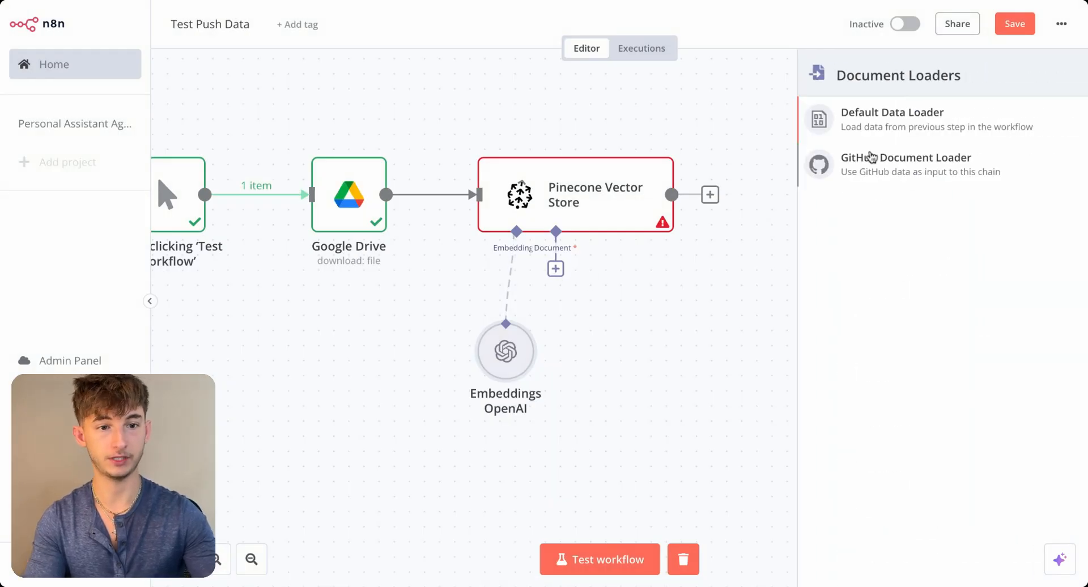
left_click(888, 122)
left_click(410, 160)
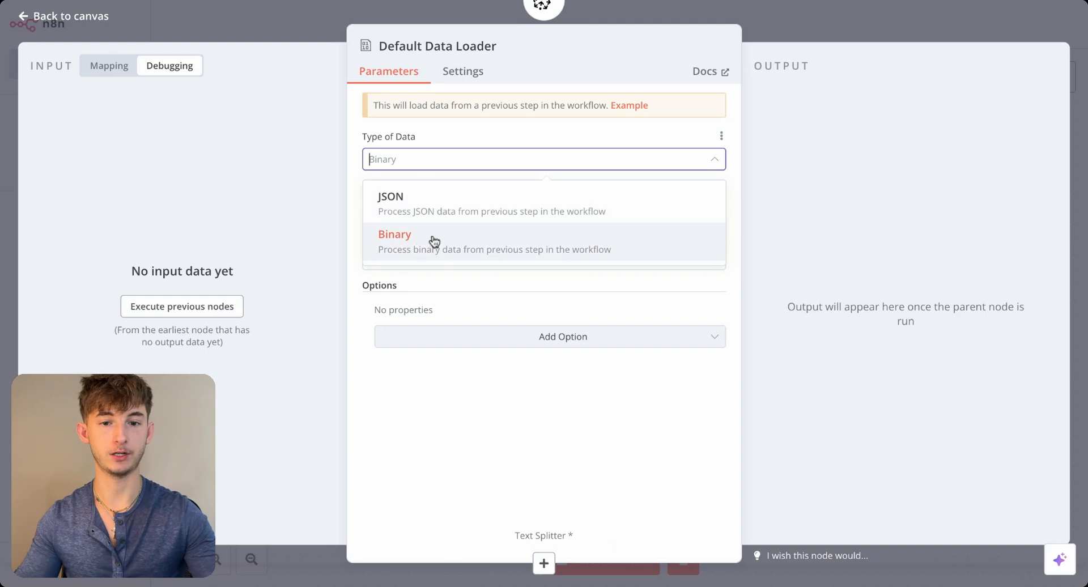
left_click(421, 250)
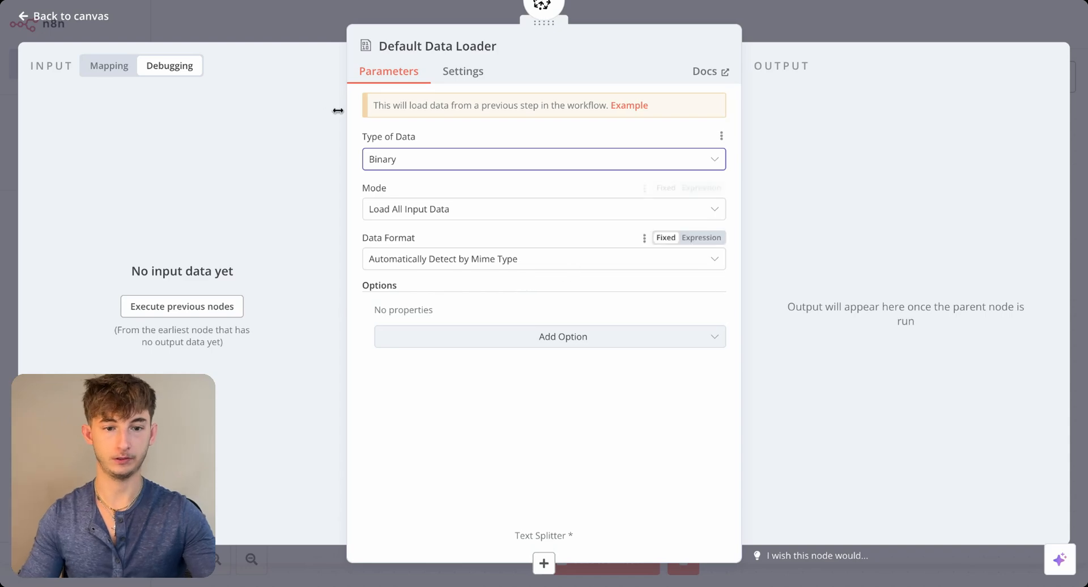
left_click(258, 22)
- Attach a Recursive Character Text Splitter to the Default Data Loader, keeping chunk size 1000 and chunk overlap 0
left_click(661, 417)
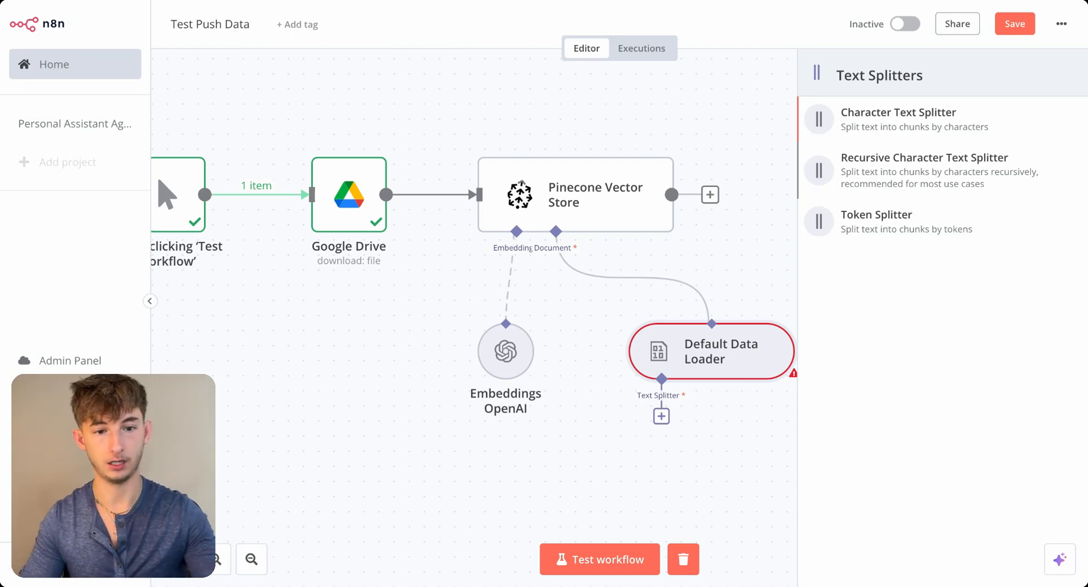
left_click(903, 172)
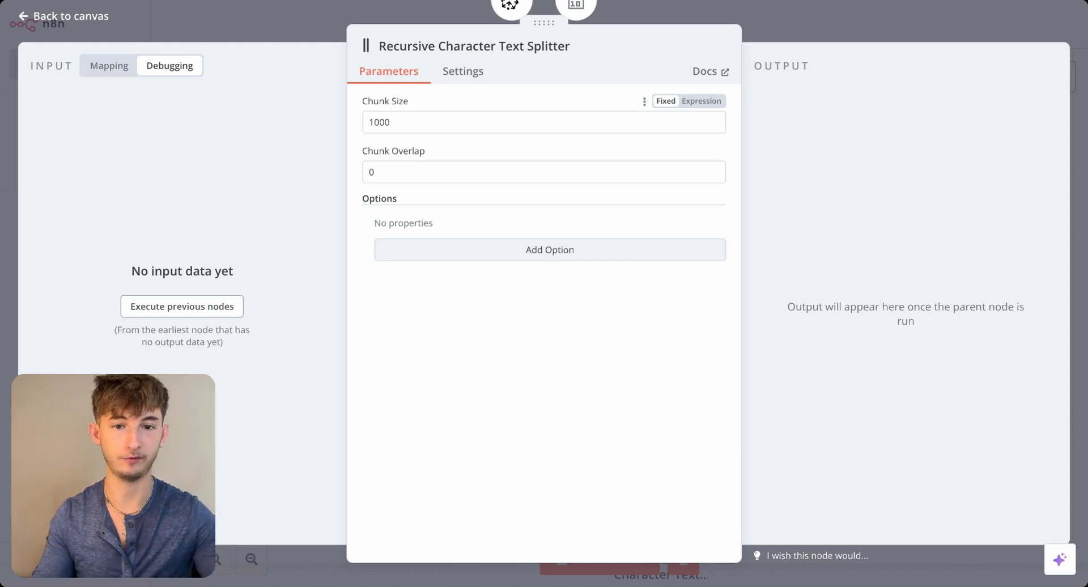
left_click_drag(395, 123, 358, 127)
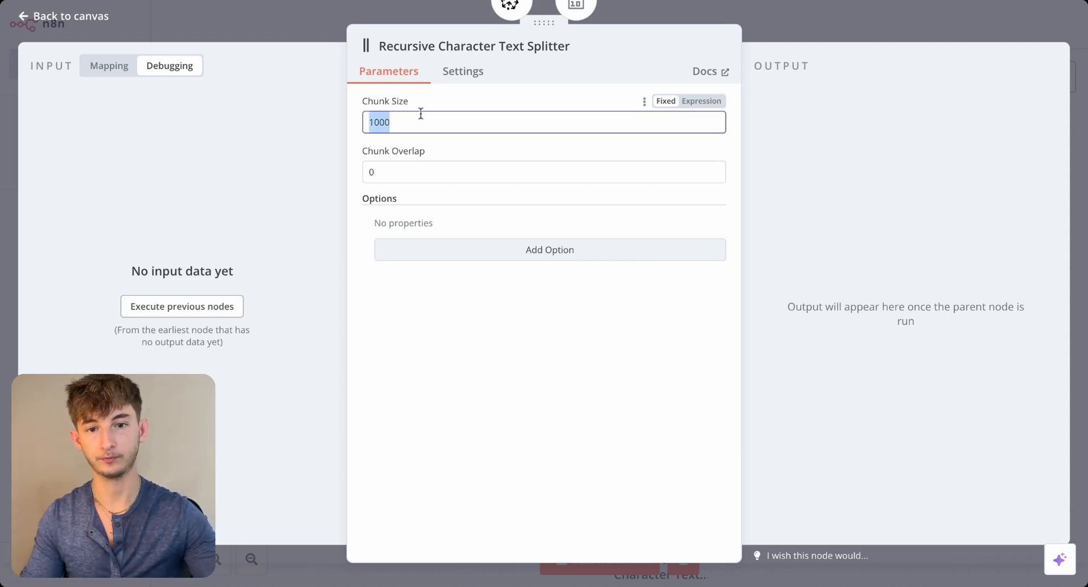
left_click(420, 115)
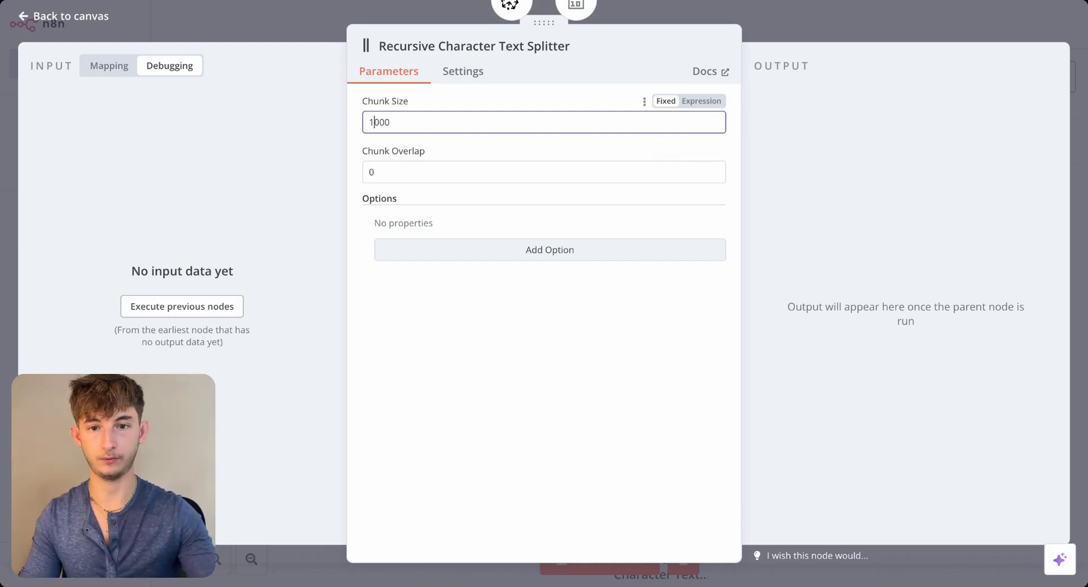
left_click(396, 151)
left_click(222, 33)
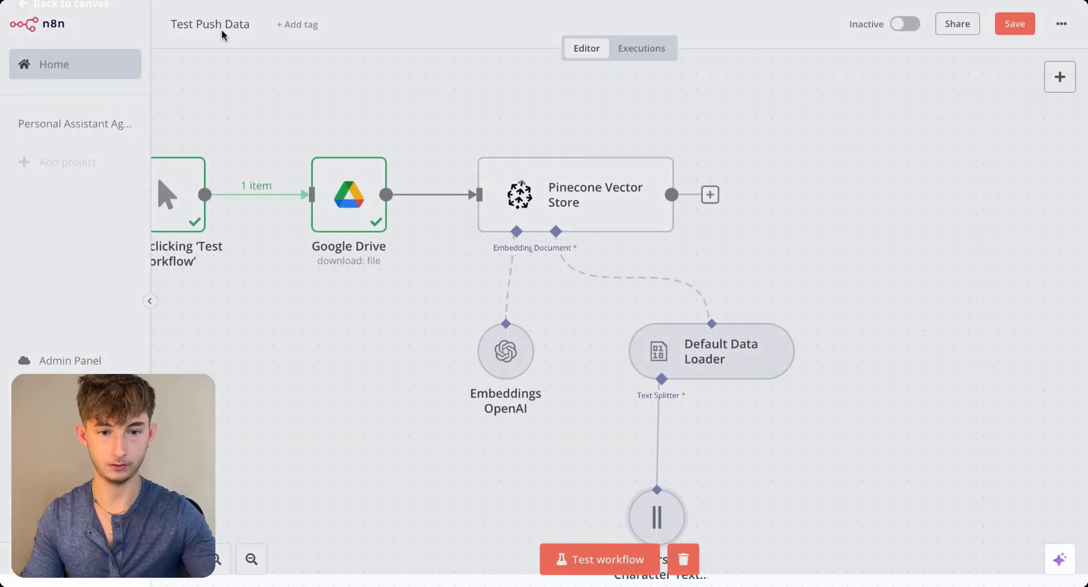
- Test the whole workflow and switch to the reprisehandbookv1 index in Pinecone
scroll(372, 454, "down", 2)
scroll(373, 454, "down", 1)
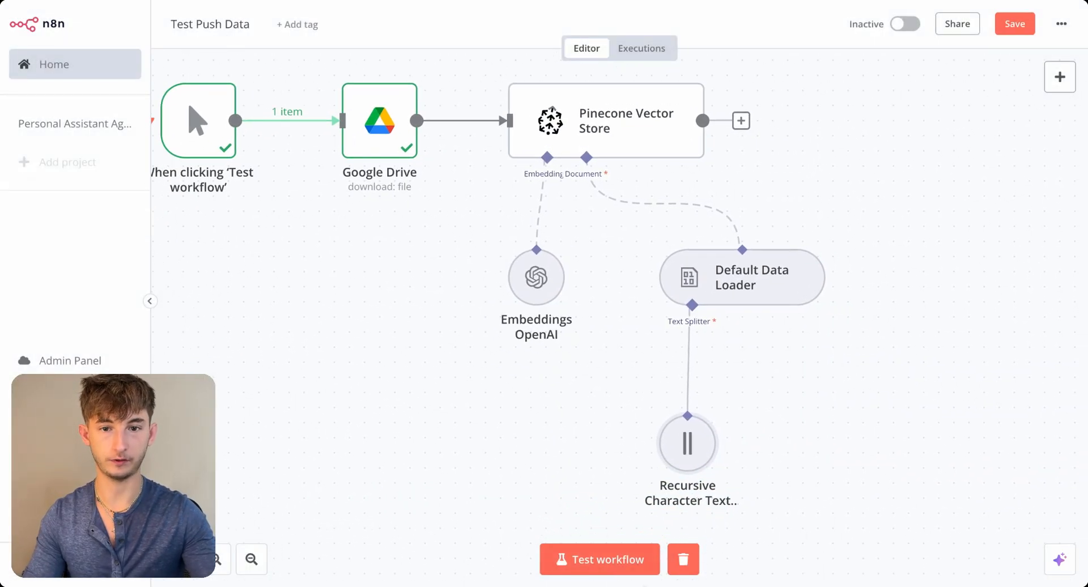
left_click(590, 560)
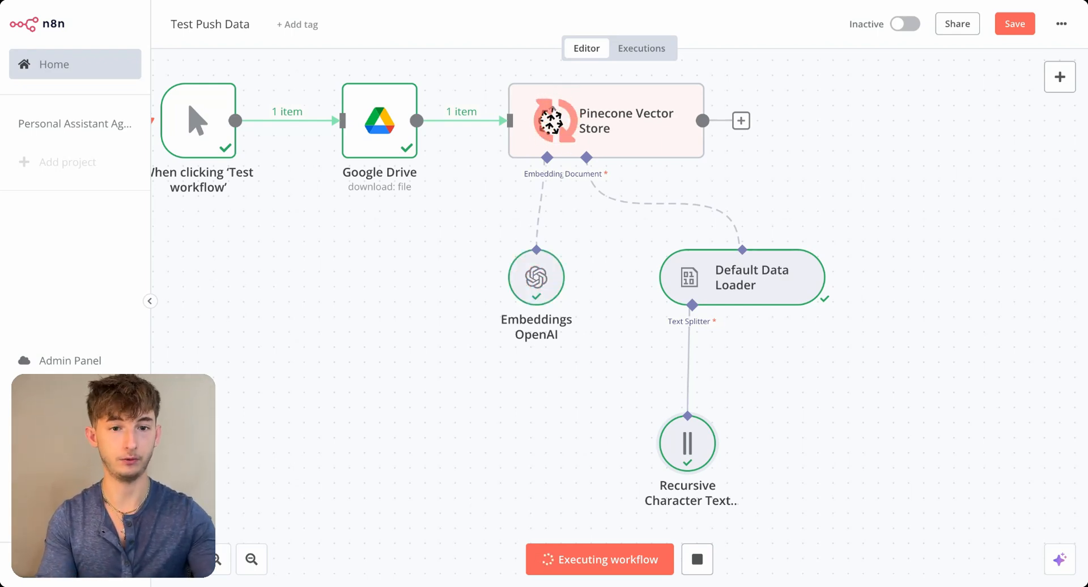
left_click(560, 2)
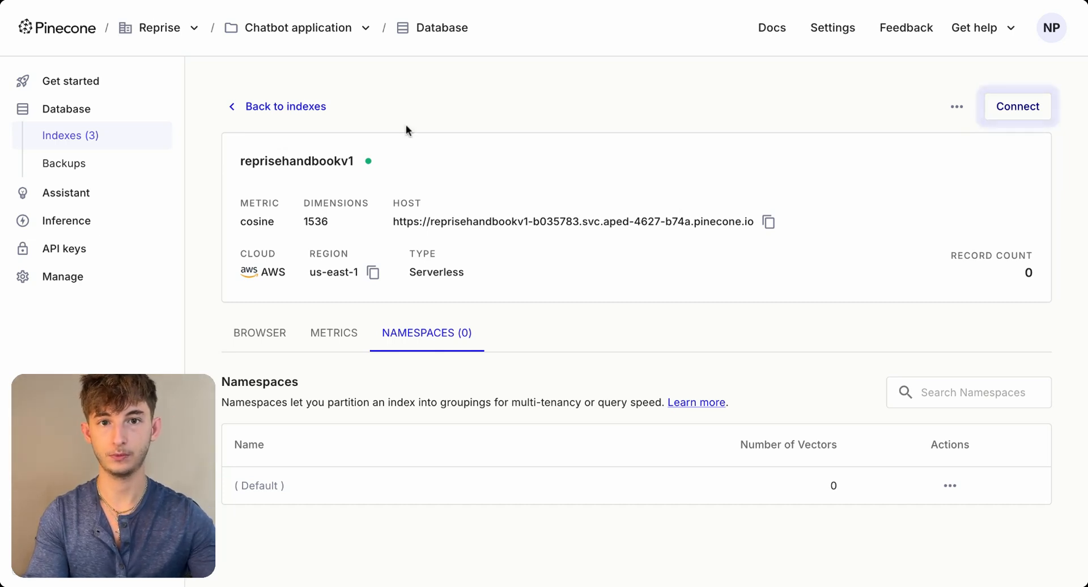
- Reload the reprisehandbookv1 index page and check its namespaces for Employee_data
key("super+r")
left_click(542, 2)
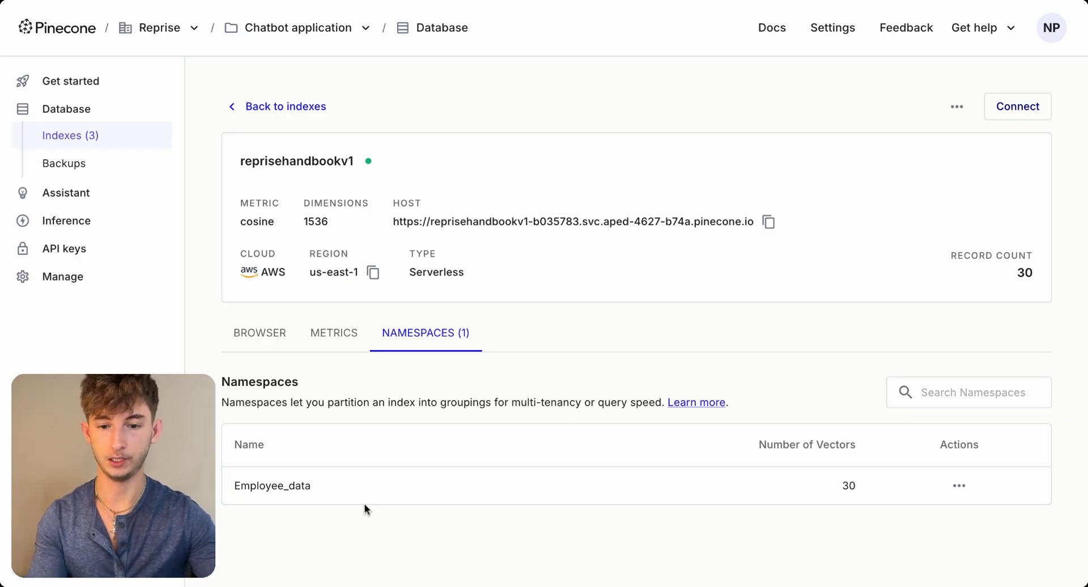
left_click_drag(309, 486, 236, 486)
left_click(261, 487)
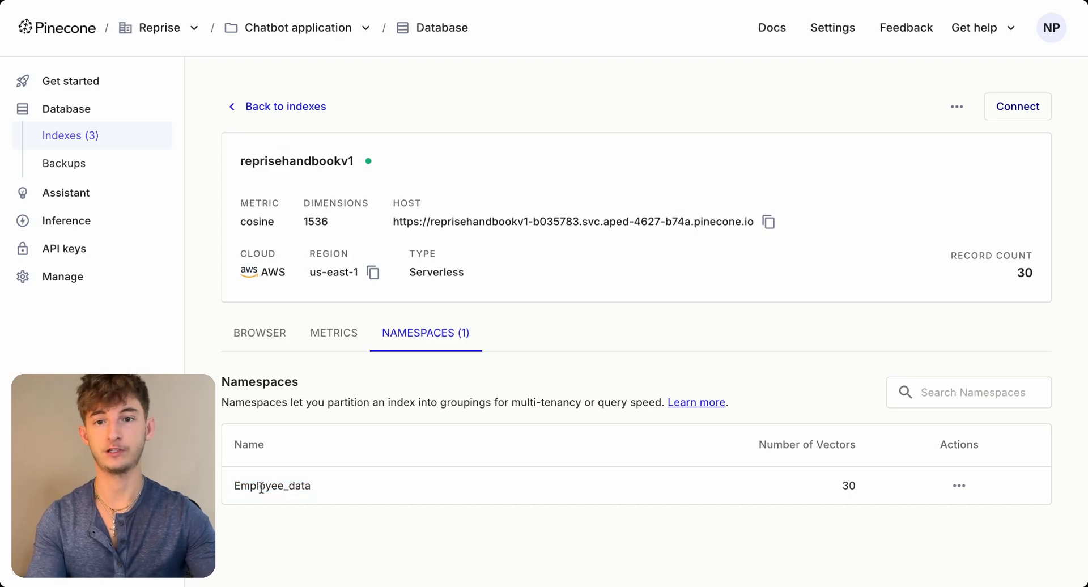
- Switch back to n8n and save the Test Push Data workflow
left_click(276, 1)
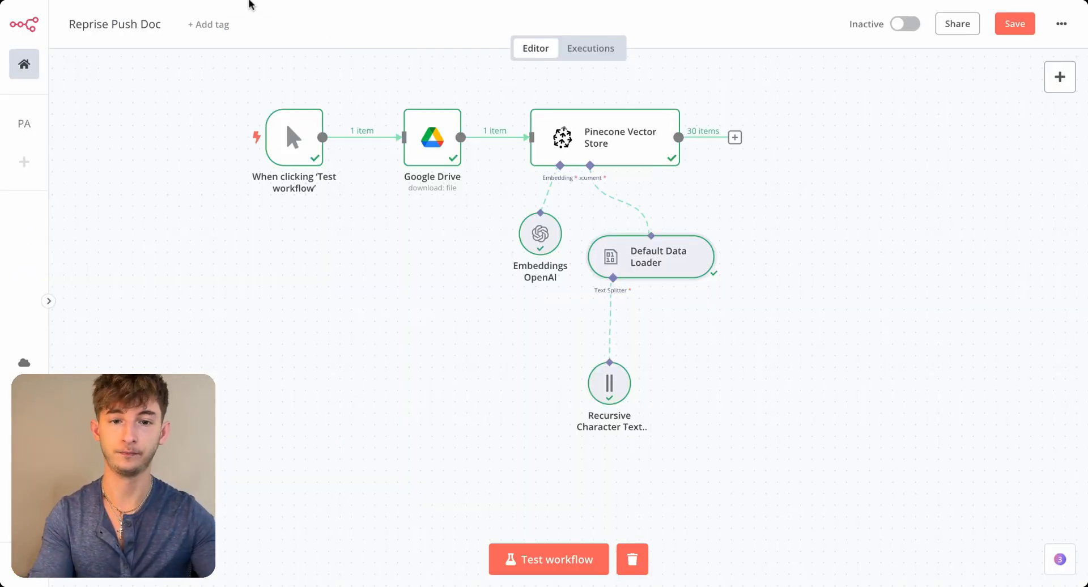
left_click(249, 4)
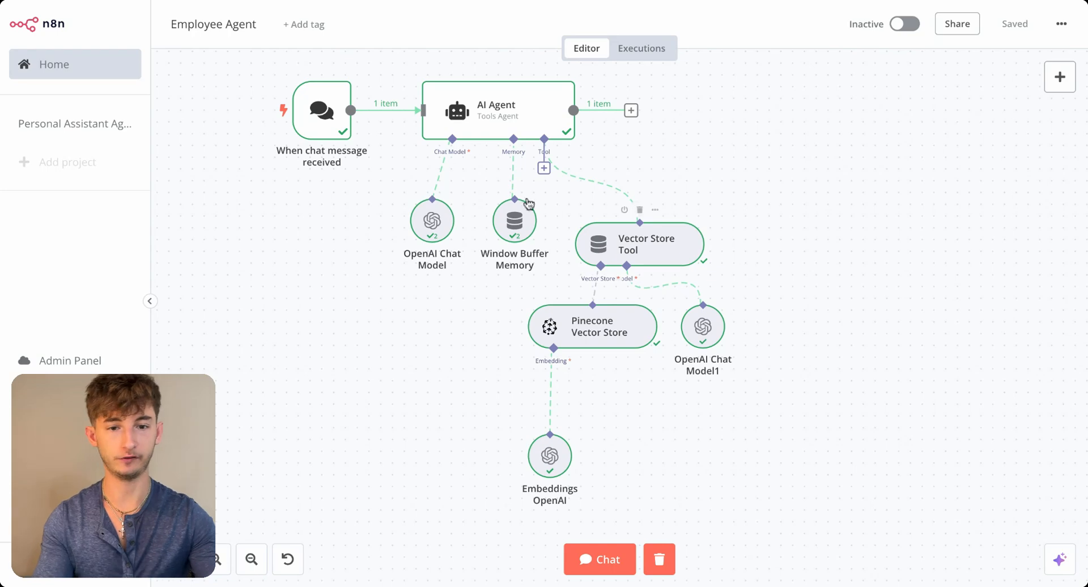
left_click_drag(322, 316, 354, 316)
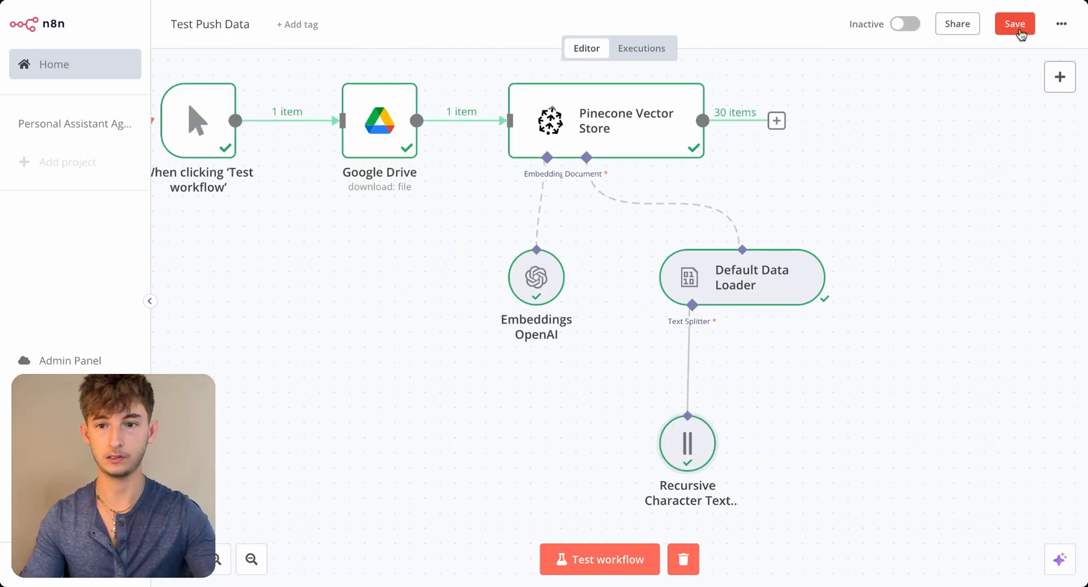
key("ctrl+s")
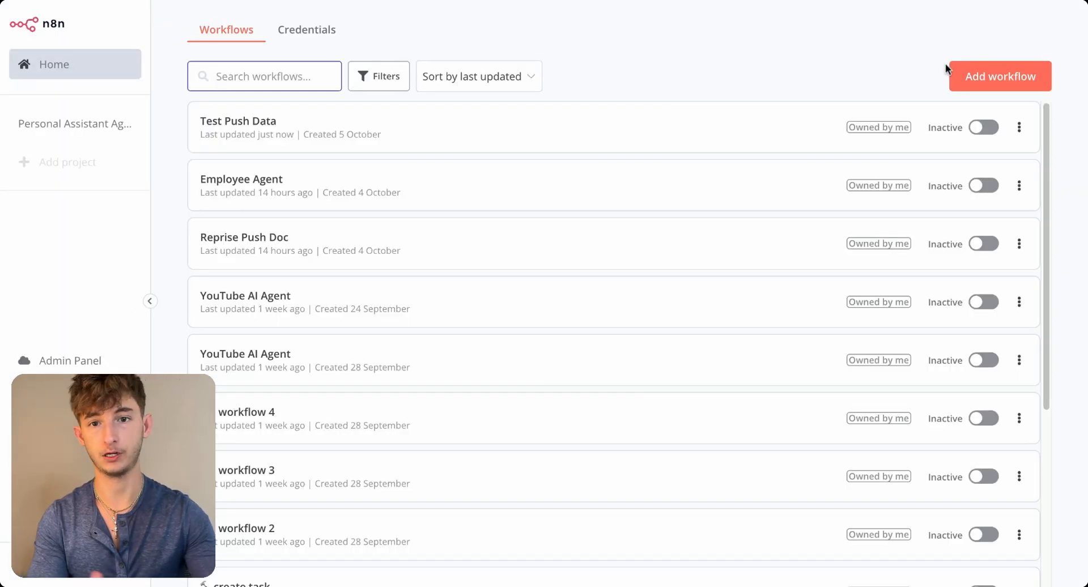
- Create a new workflow and replace its default manual trigger with a When chat message received trigger
left_click(966, 75)
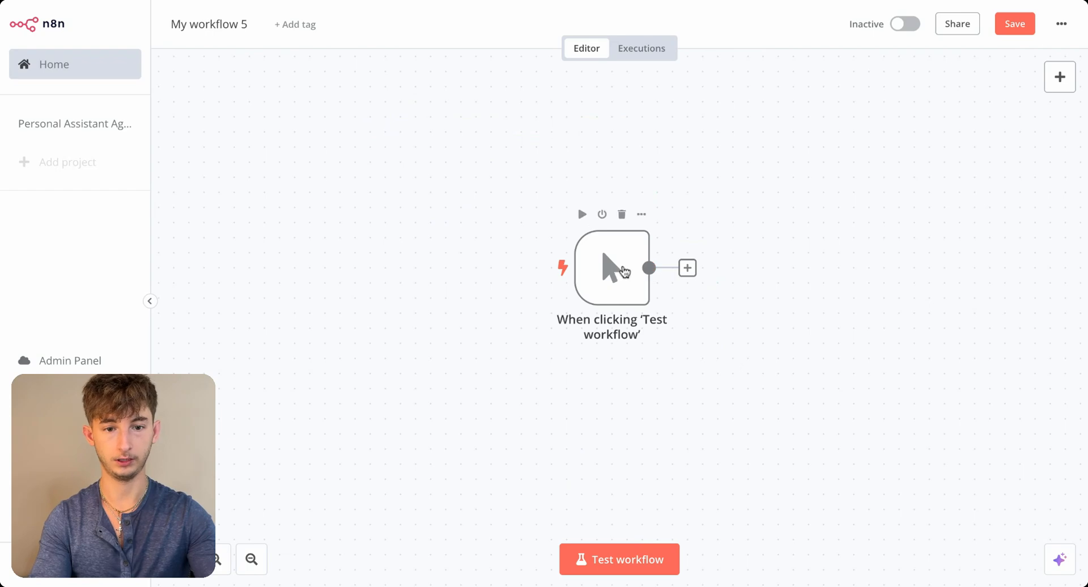
right_click(622, 277)
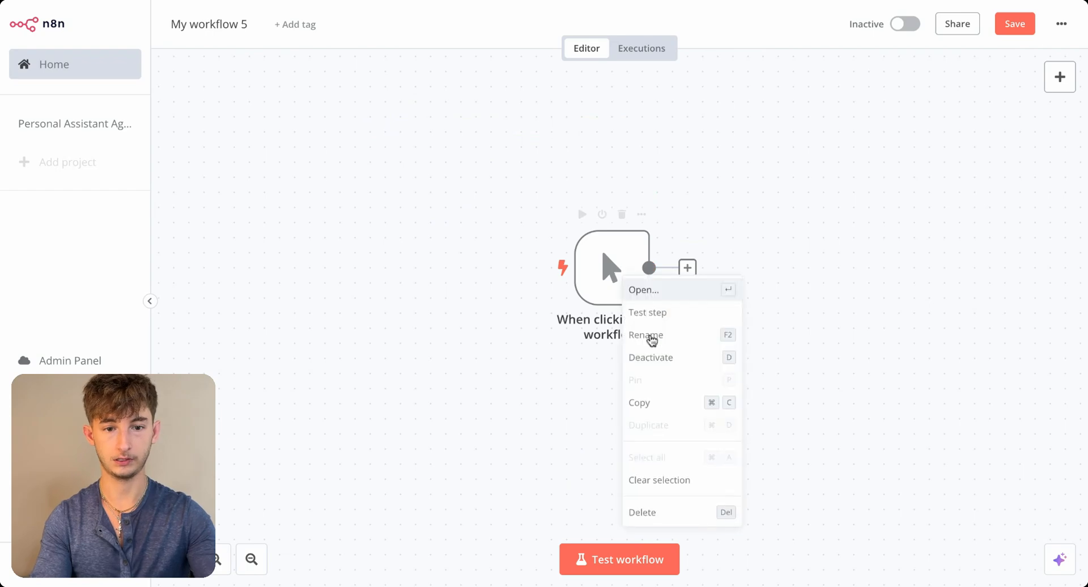
left_click(658, 513)
left_click(618, 303)
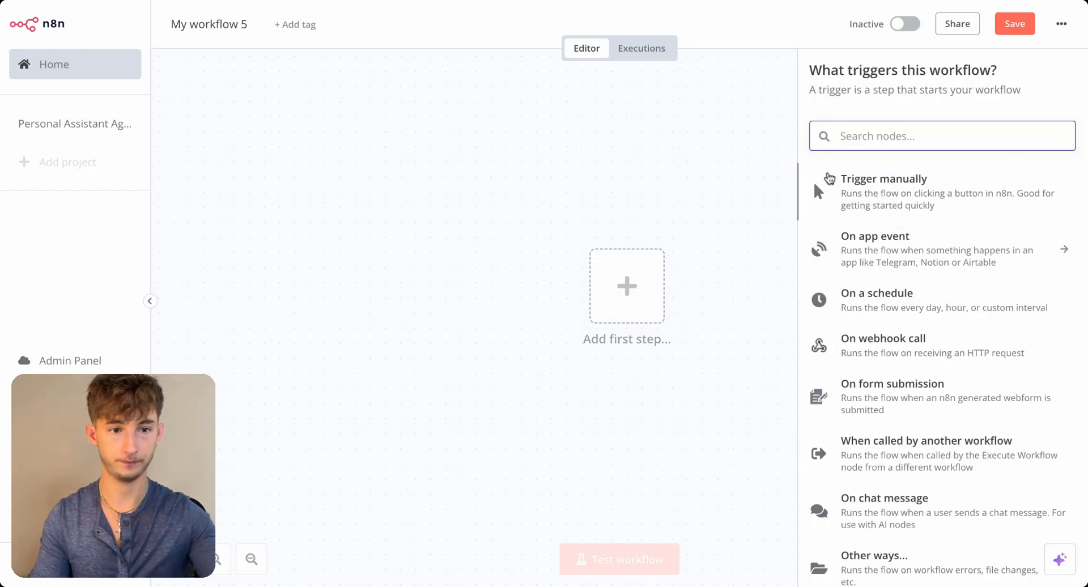
type("chat")
left_click(863, 182)
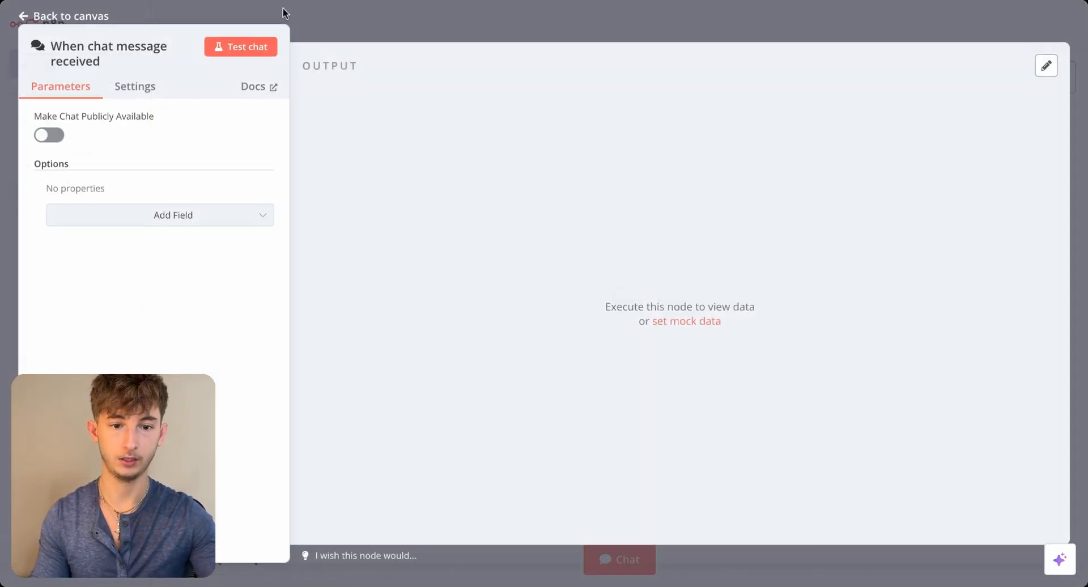
left_click(336, 19)
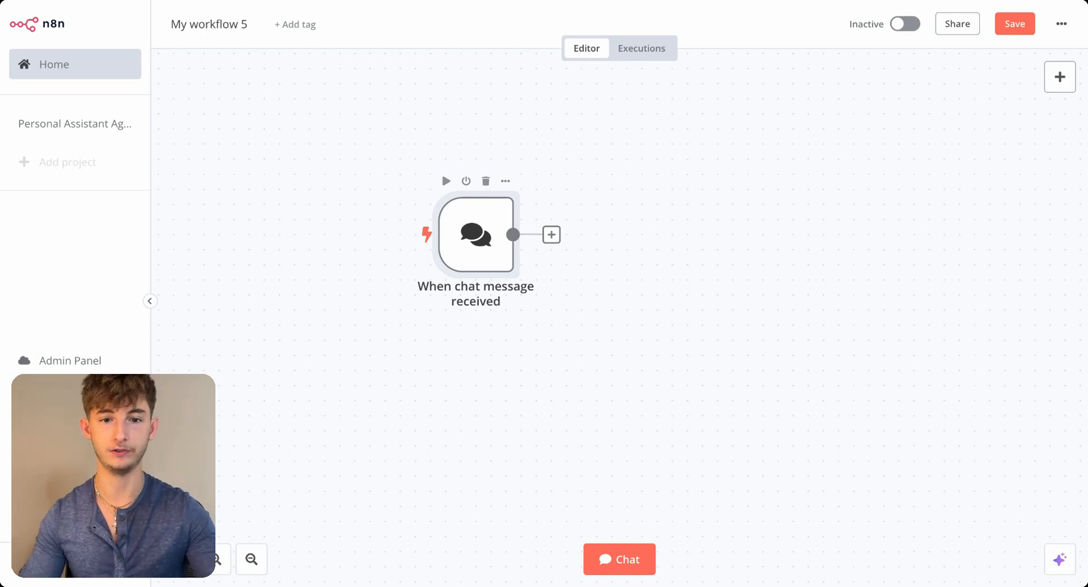
- Add an AI Agent node after the chat trigger, keeping Tools Agent as its agent type
left_click(551, 235)
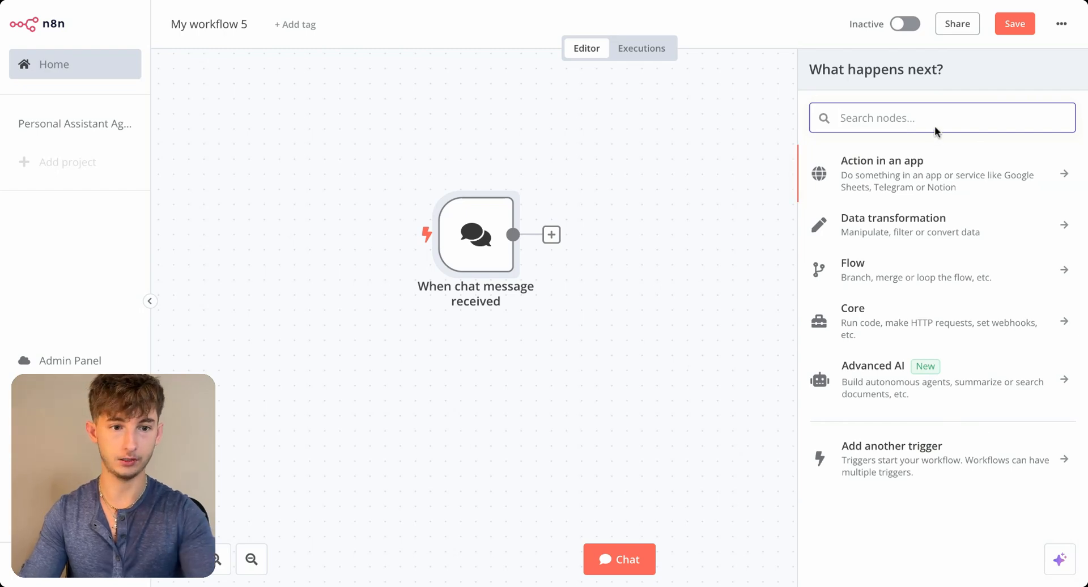
type("ai agen")
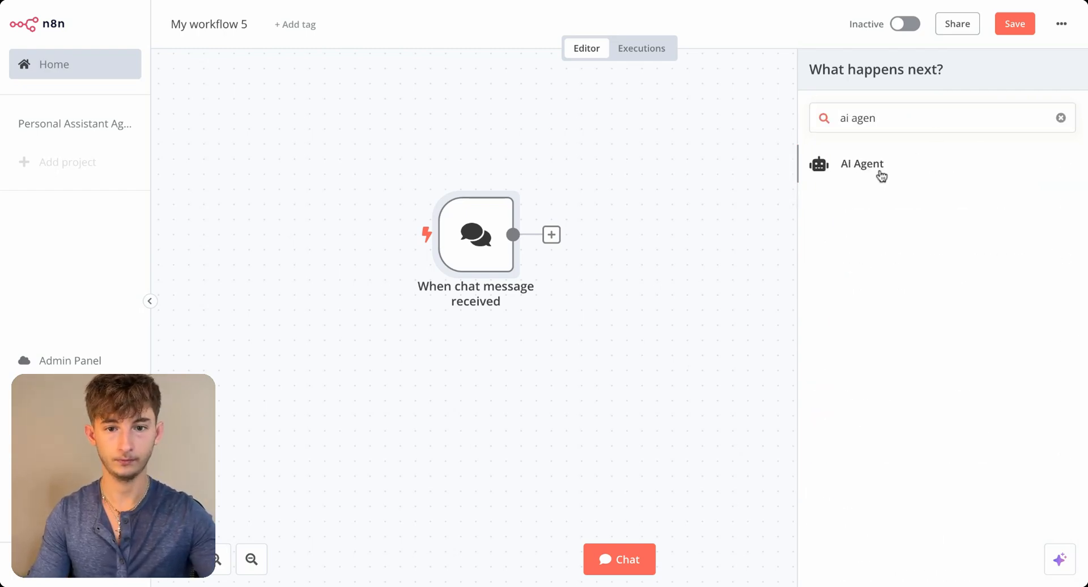
left_click(881, 173)
left_click(406, 170)
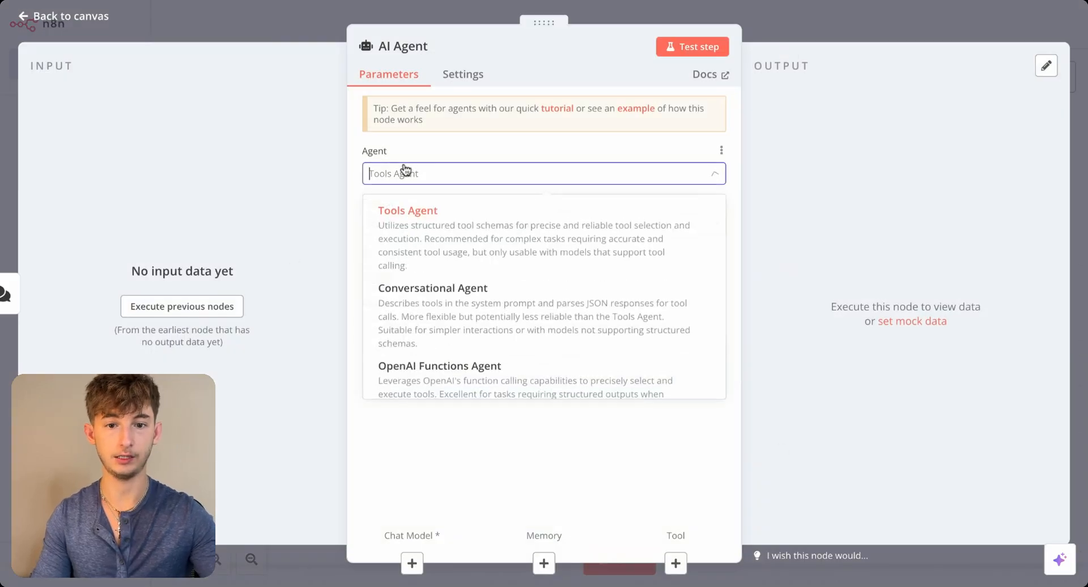
left_click(414, 186)
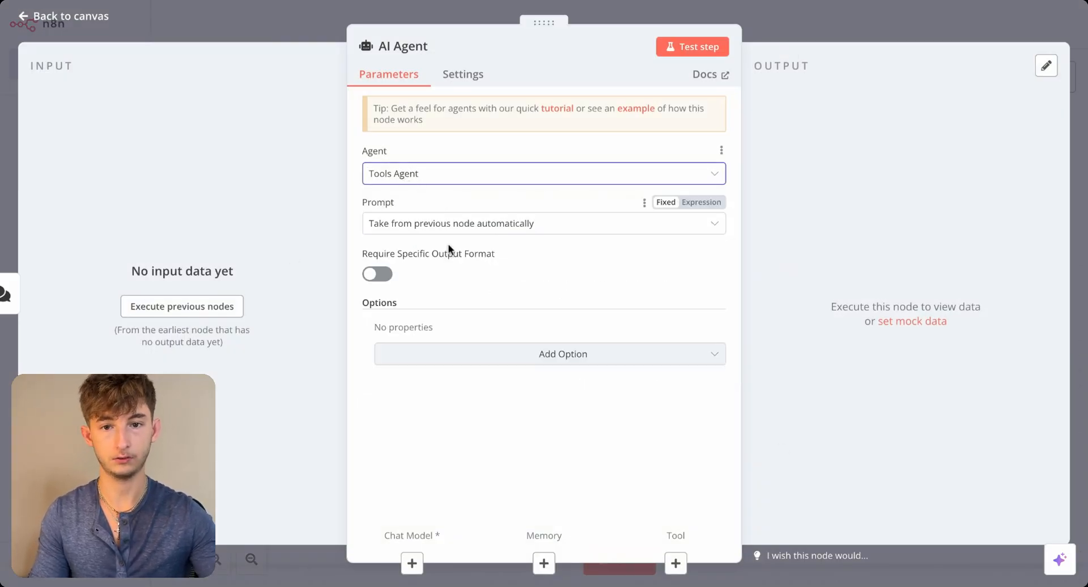
left_click(274, 19)
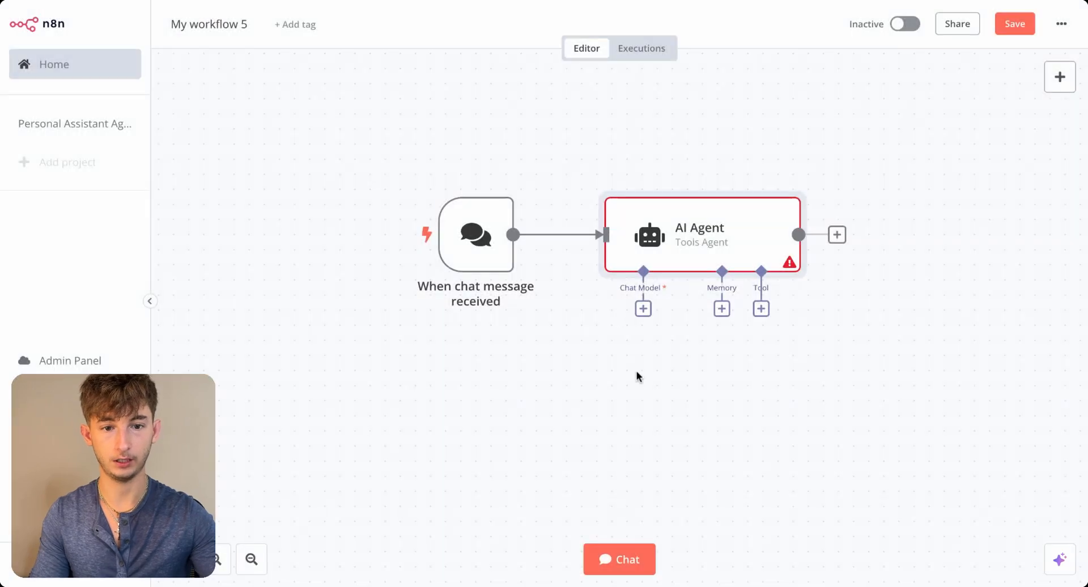
- Attach an OpenAI Chat Model to the AI Agent and select the OpenAi account 3 credential
right_click(683, 412)
left_click(542, 372)
scroll(551, 366, "right", 4)
scroll(551, 366, "down", 2)
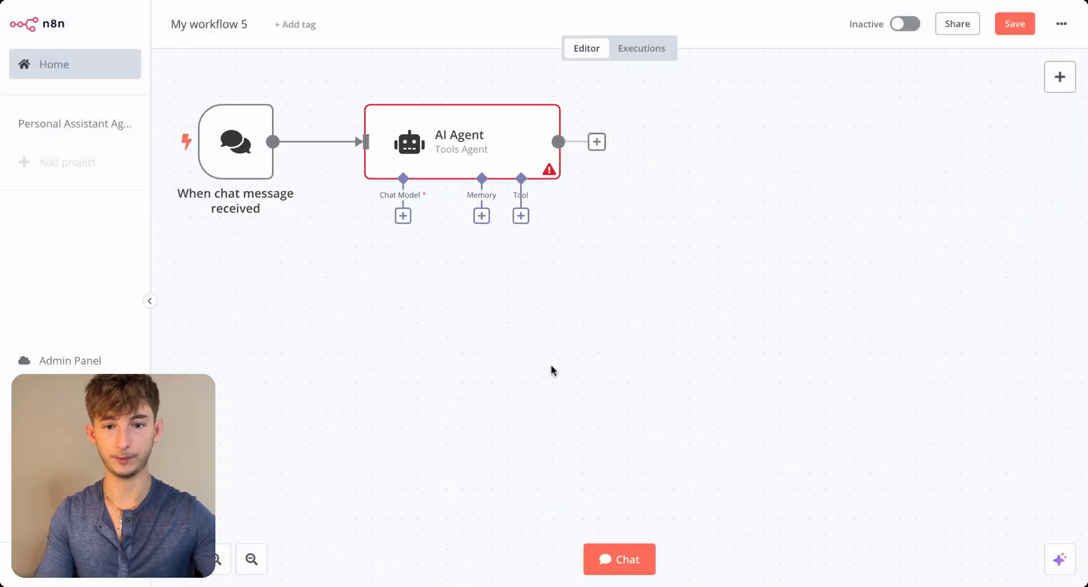
left_click(398, 209)
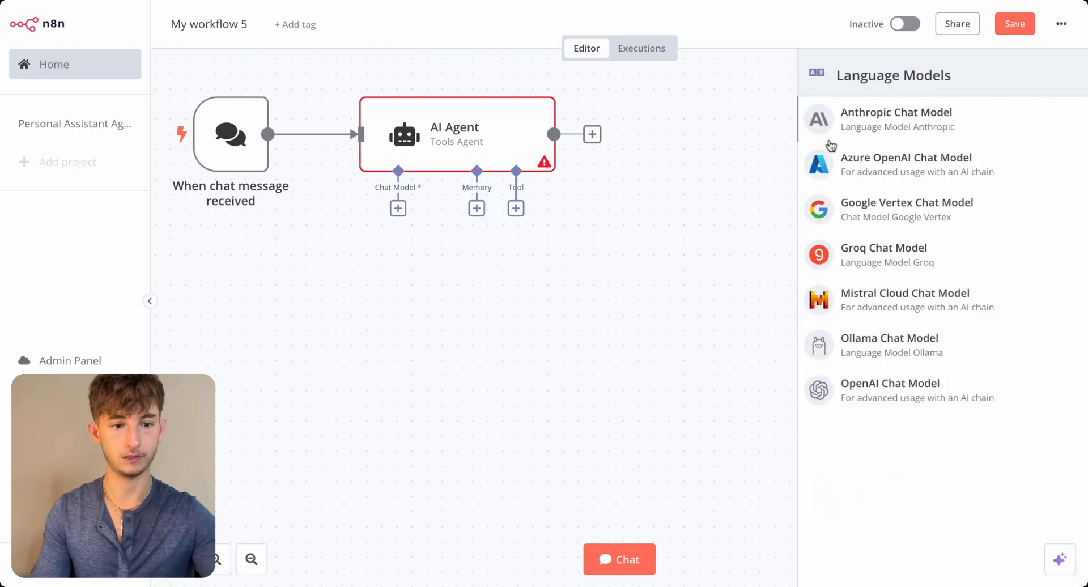
left_click(924, 399)
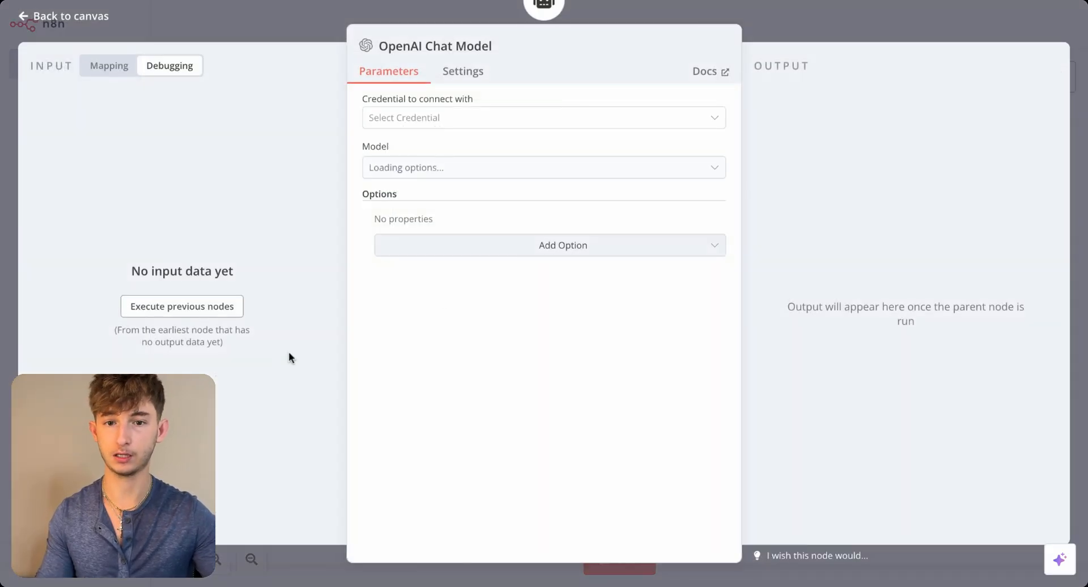
left_click(430, 122)
left_click(437, 214)
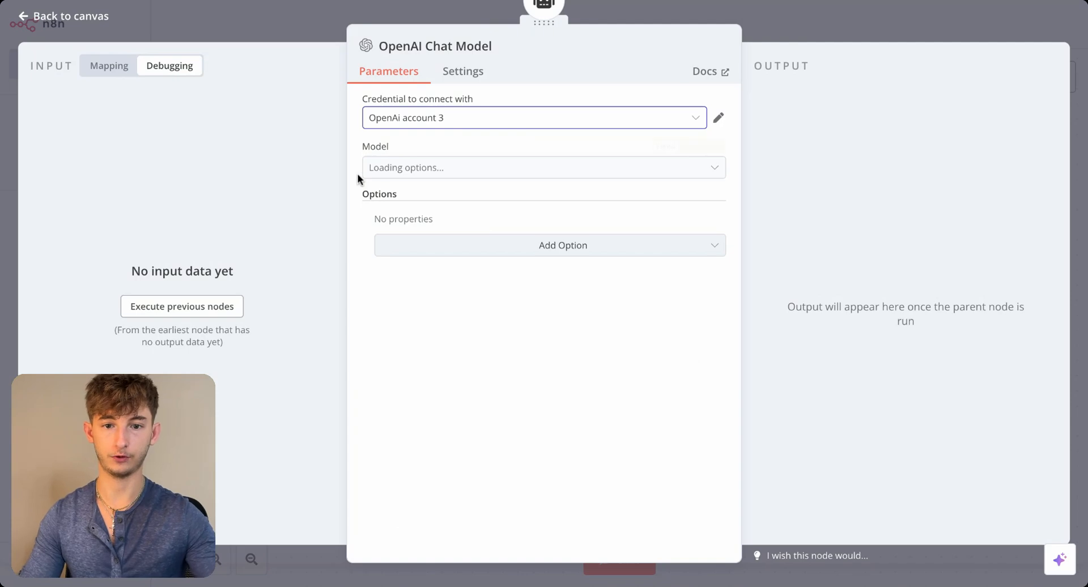
- Set the chat model to gpt-4o and return to the canvas
left_click(416, 168)
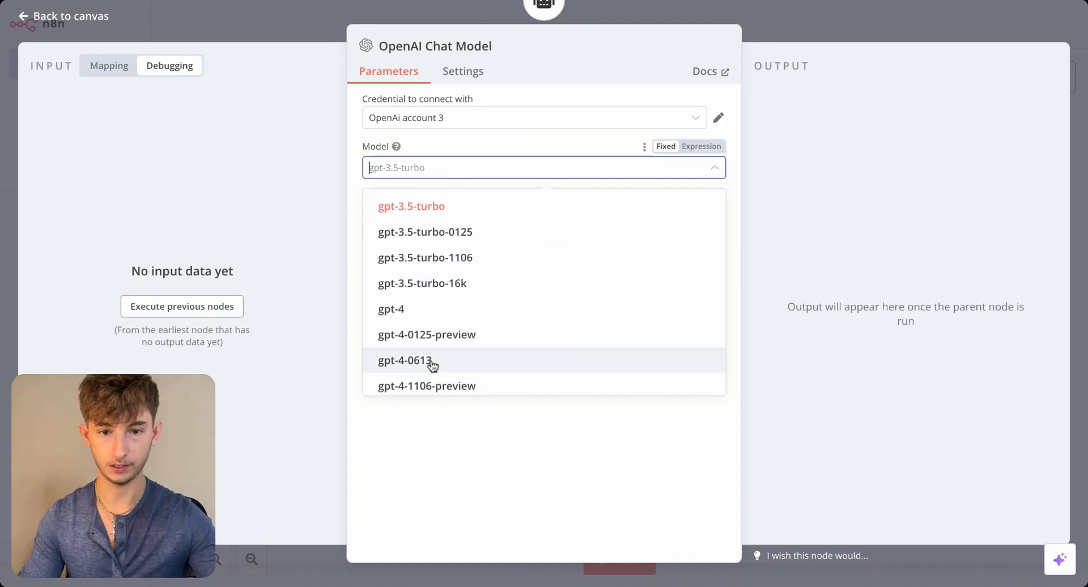
scroll(430, 365, "down", 5)
left_click(414, 240)
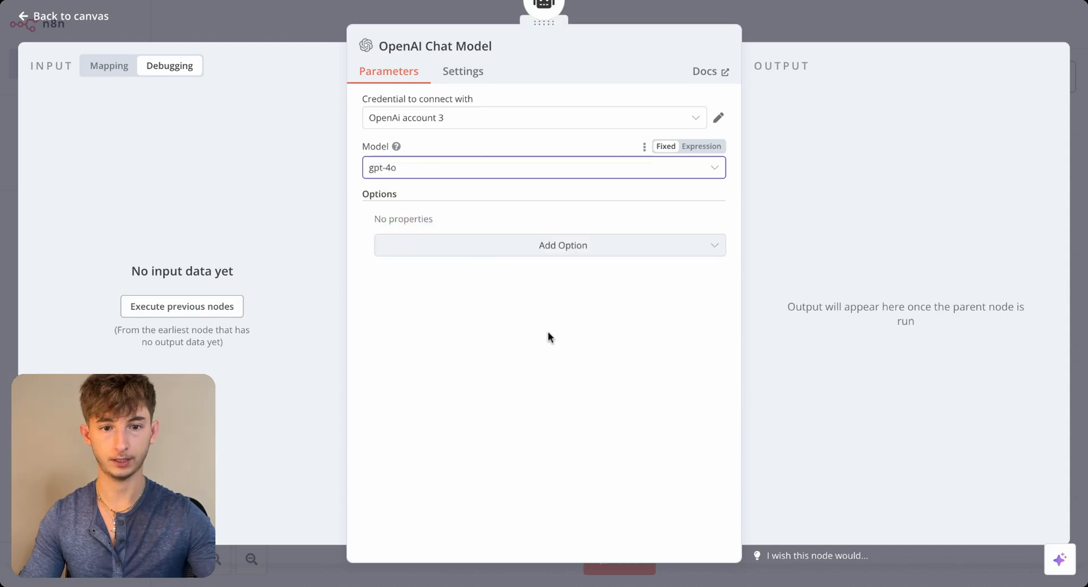
left_click(306, 35)
- Attach Window Buffer Memory with context window length 5 to the AI Agent, and arrange both sub-nodes side by side beneath it
left_click(477, 209)
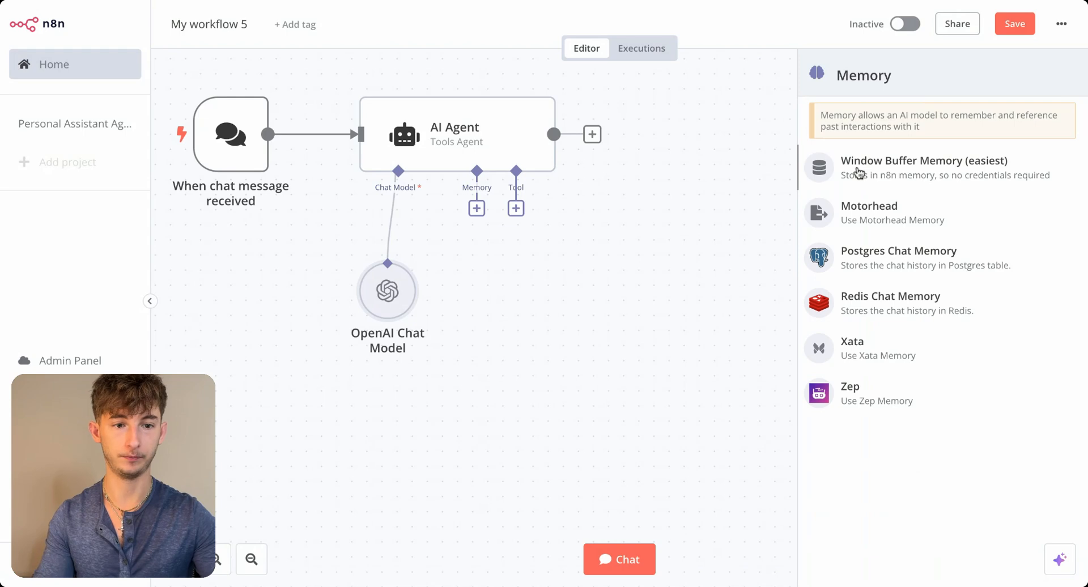
left_click(862, 173)
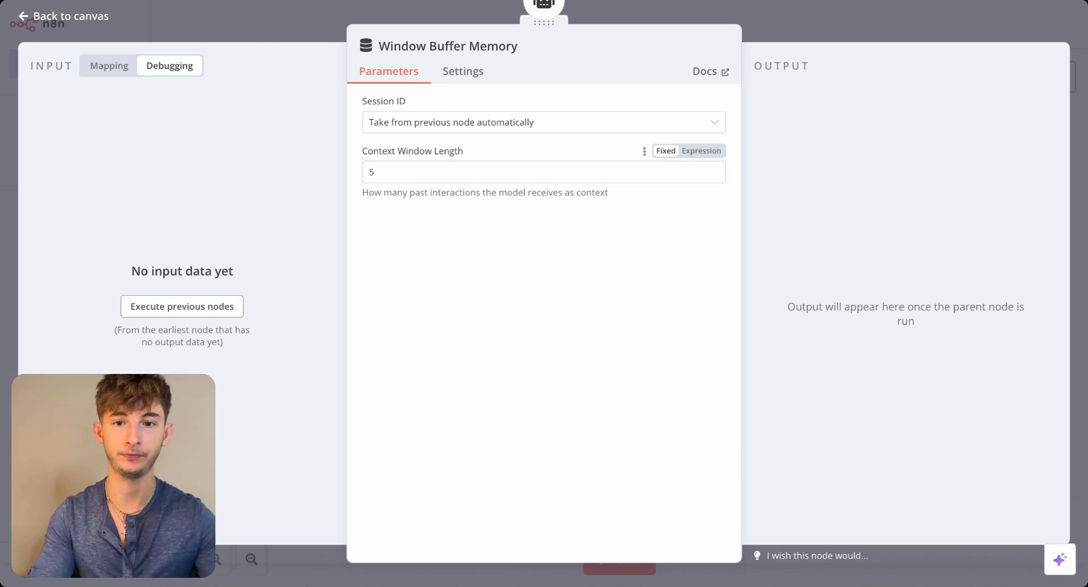
left_click(232, 23)
left_click_drag(534, 293, 442, 248)
left_click_drag(381, 301, 336, 256)
left_click_drag(451, 255, 421, 255)
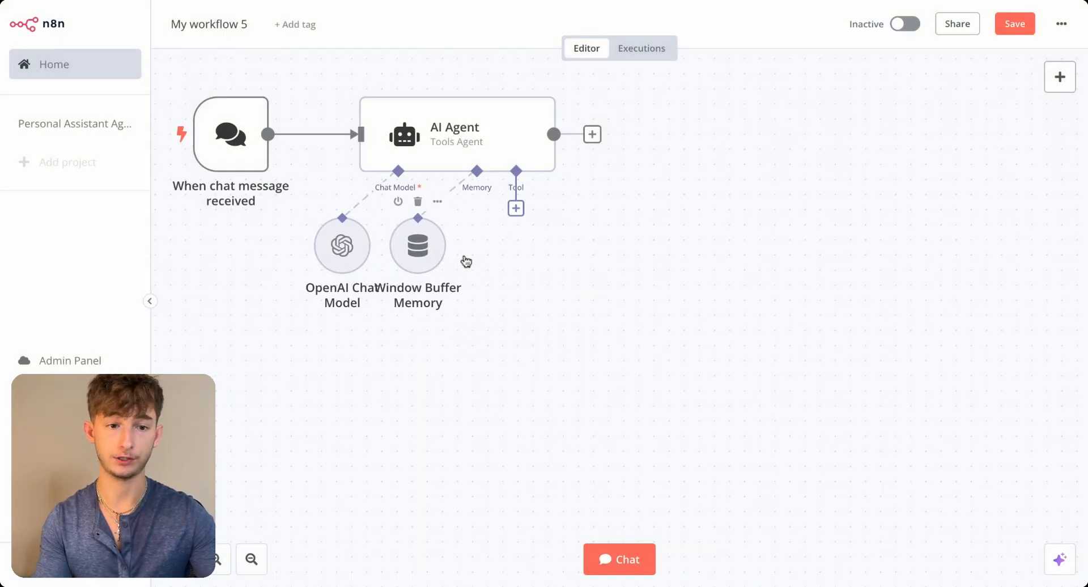
- Attach a Vector Store Tool to the AI Agent and name it call_companydata
left_click(515, 208)
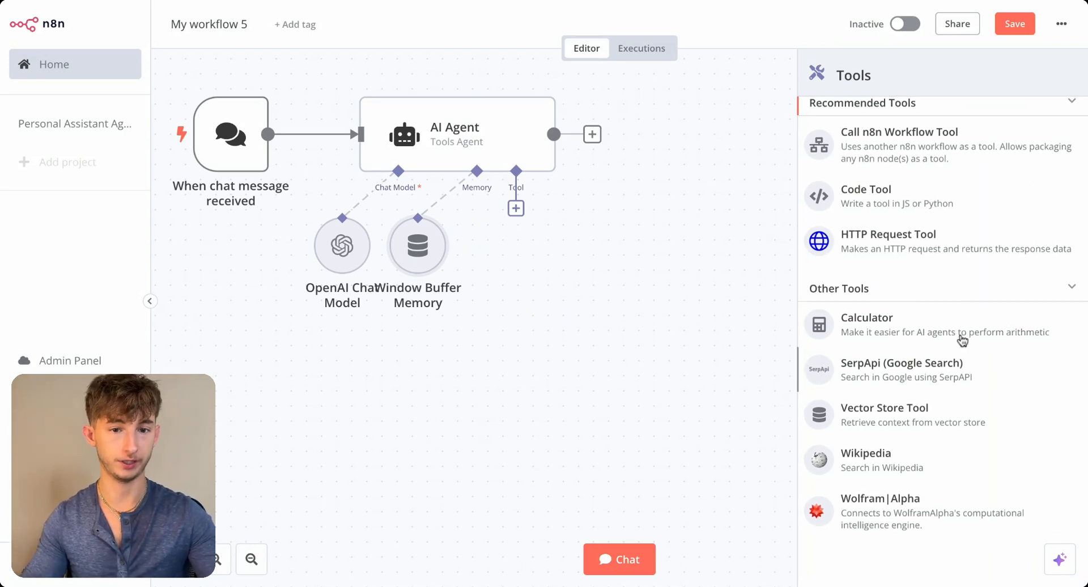
left_click(512, 214)
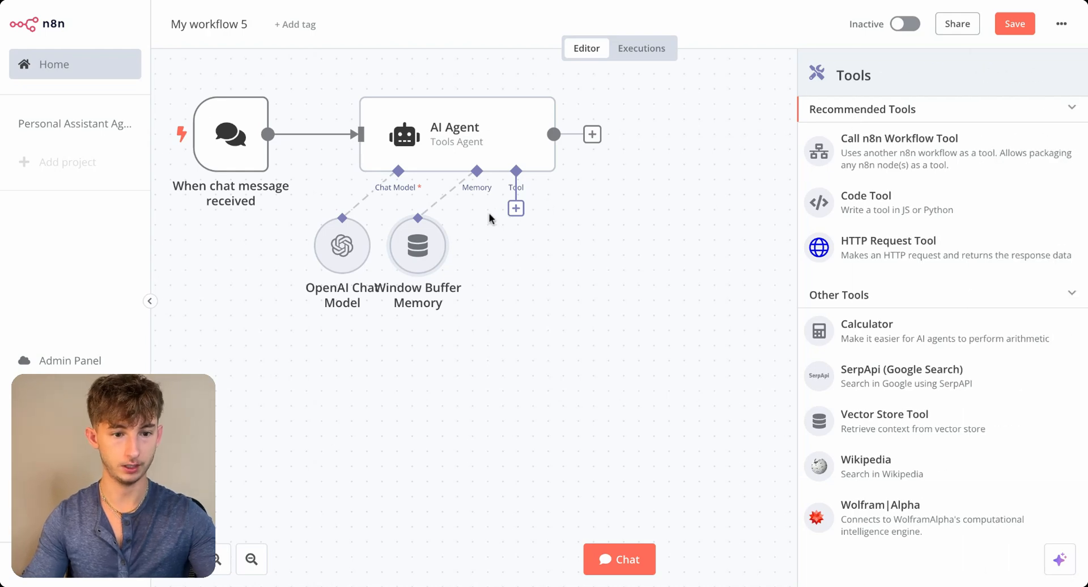
scroll(967, 363, "down", 1)
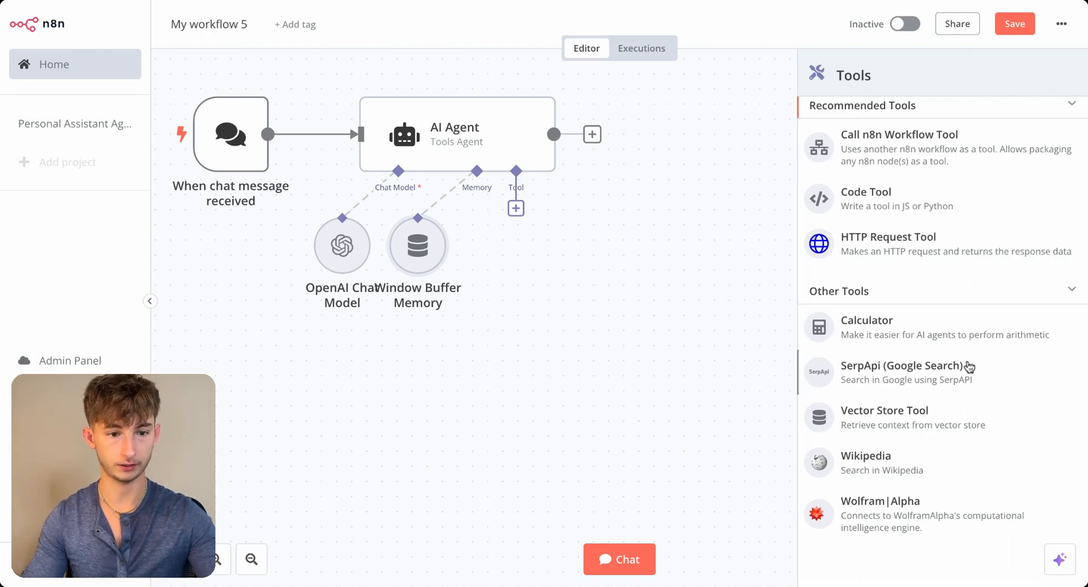
left_click(917, 424)
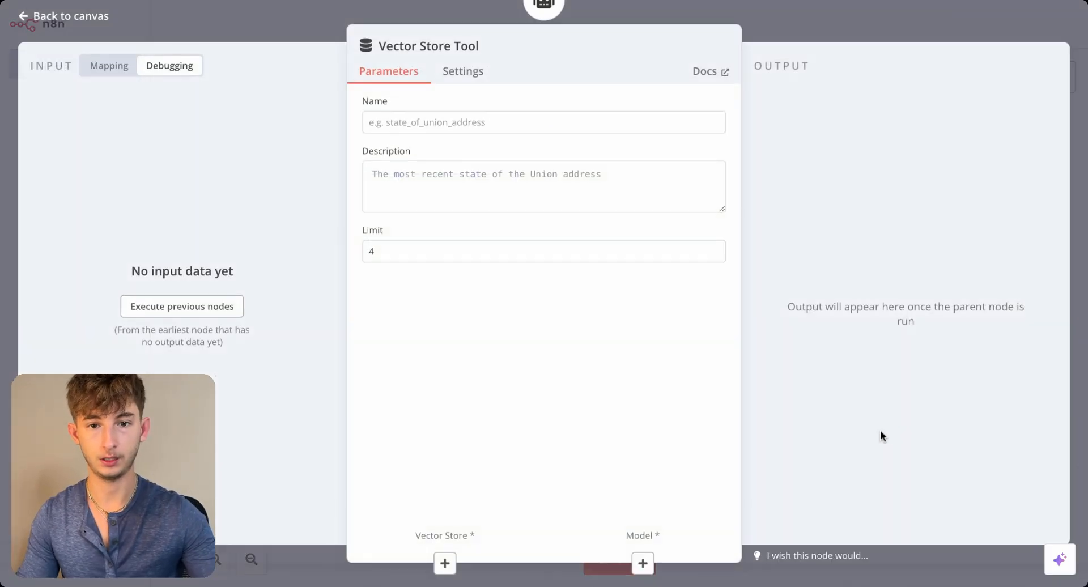
left_click(413, 125)
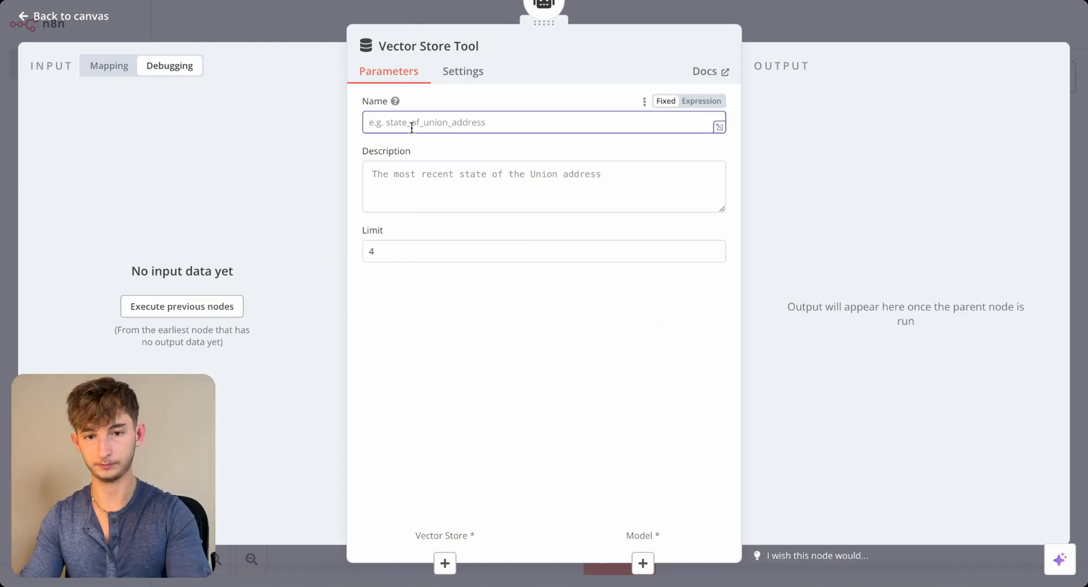
type("call")
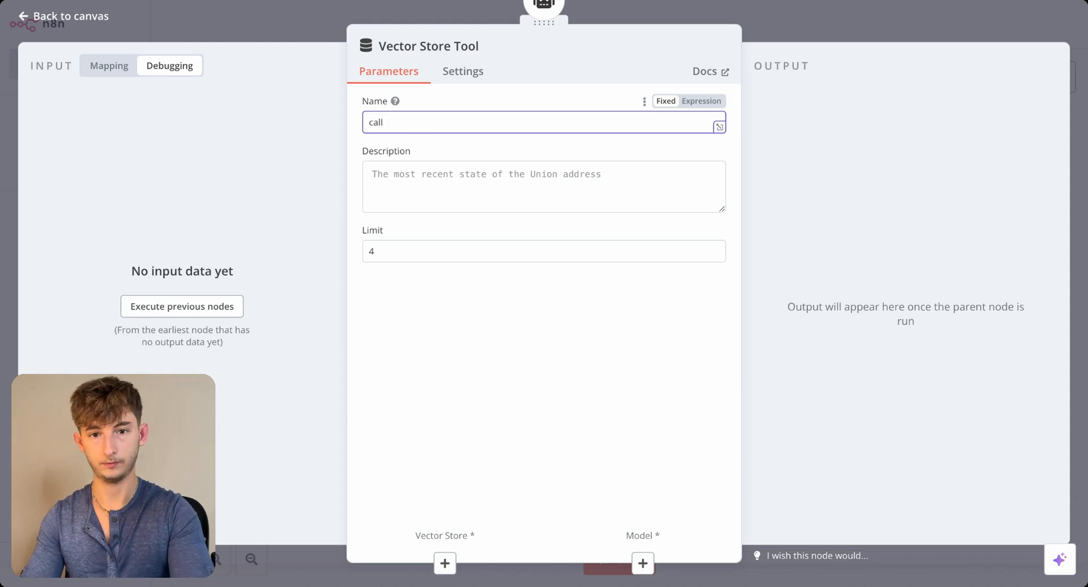
type("_companydata")
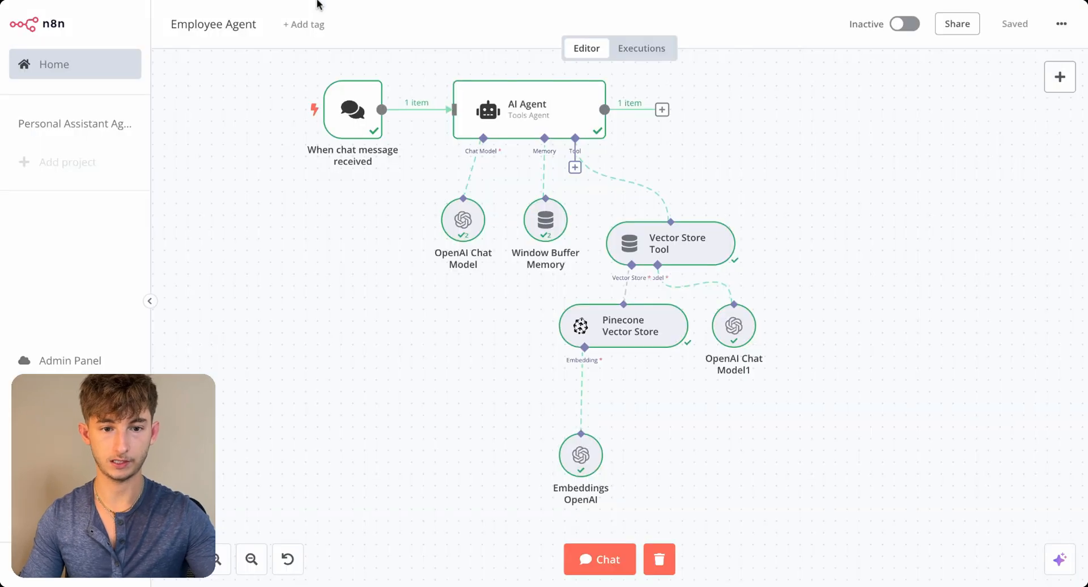
- Copy the description "Call this tool to access company information to answer user question" from the Employee Agent workflow's Vector Store Tool into the new tool
key("Escape")
double_click(680, 257)
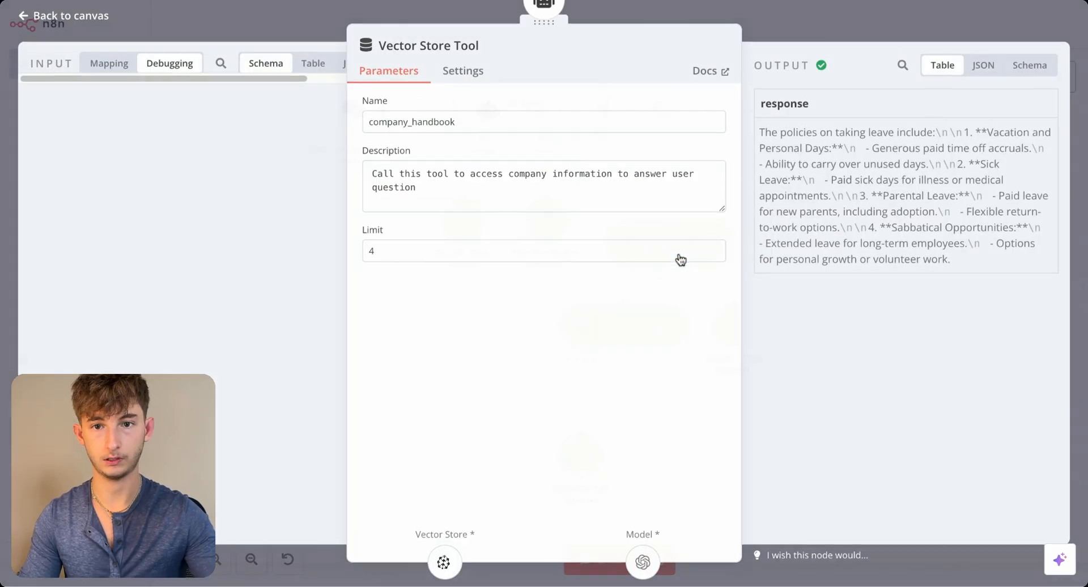
triple_click(438, 180)
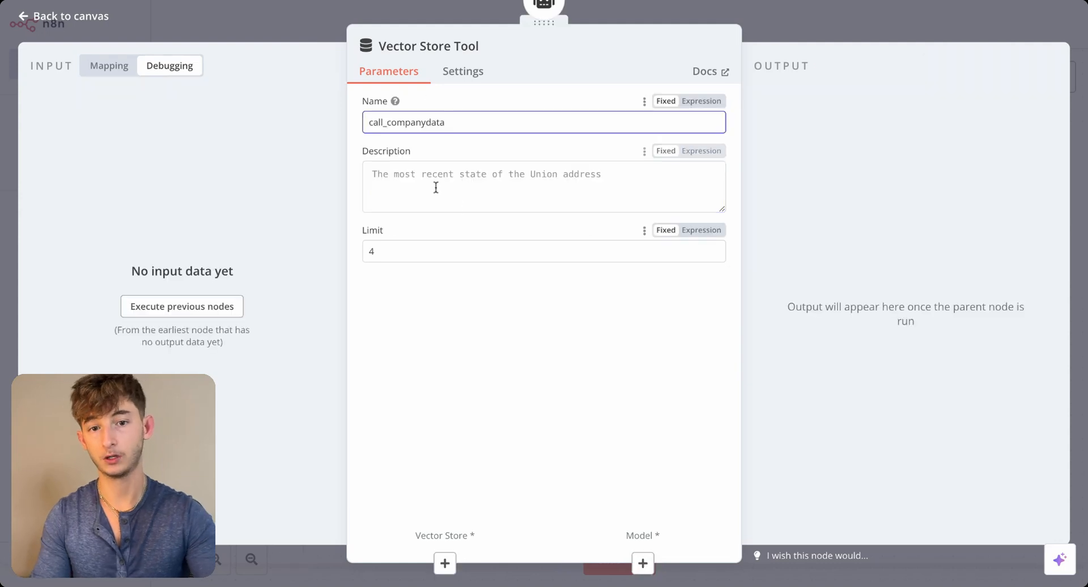
type("Call this tool to access company information to answer user question")
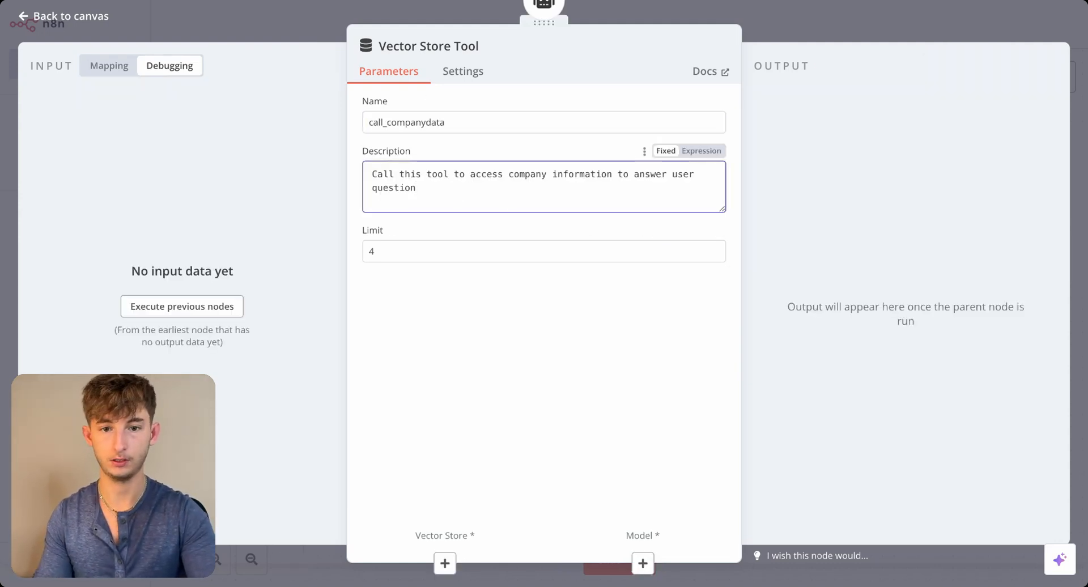
- Correct the tool description's ending to "user questions." and attach a Pinecone Vector Store to the Vector Store Tool
type("s.")
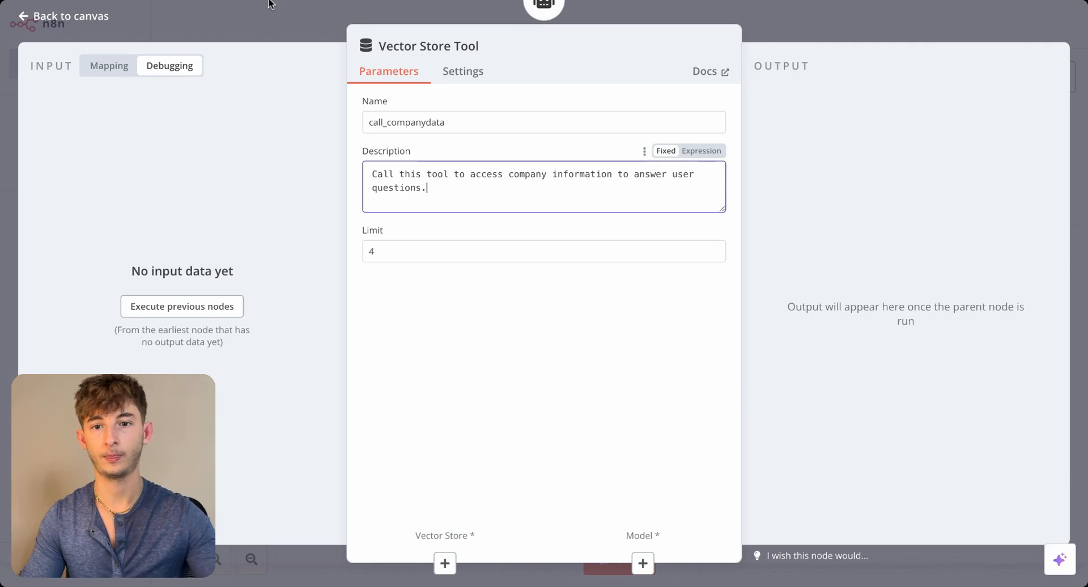
left_click(291, 26)
left_click(543, 356)
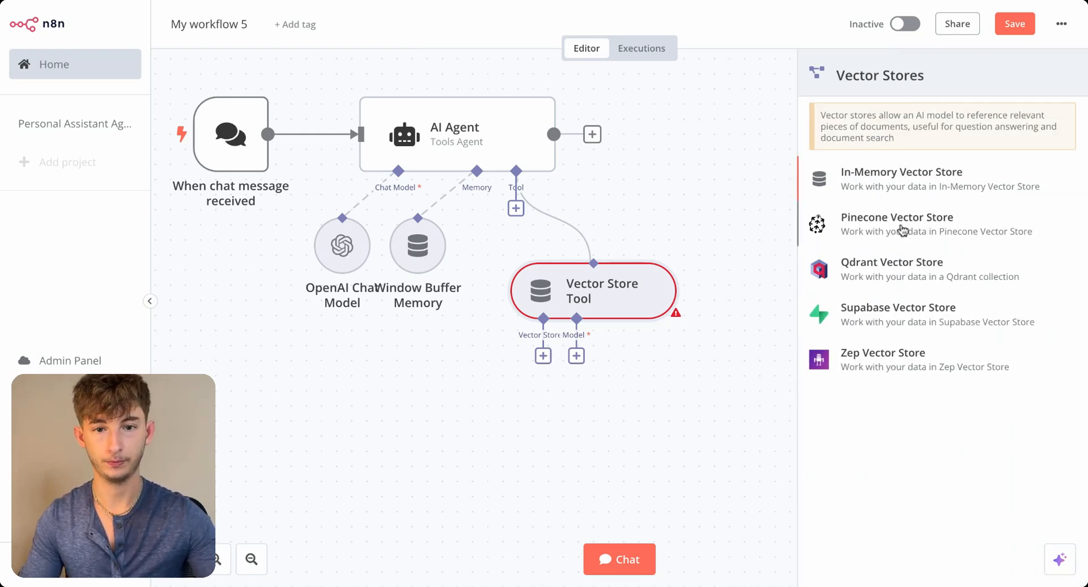
left_click(903, 224)
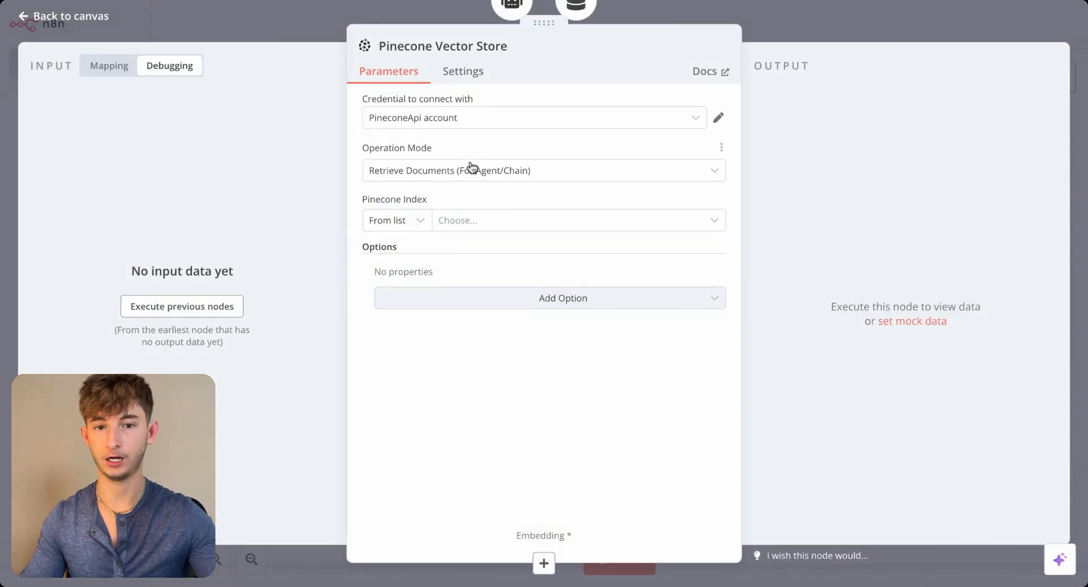
- Keep the Pinecone Vector Store in Retrieve Documents (For Agent/Chain) mode and select the reprisehandbookv1 index
left_click(440, 177)
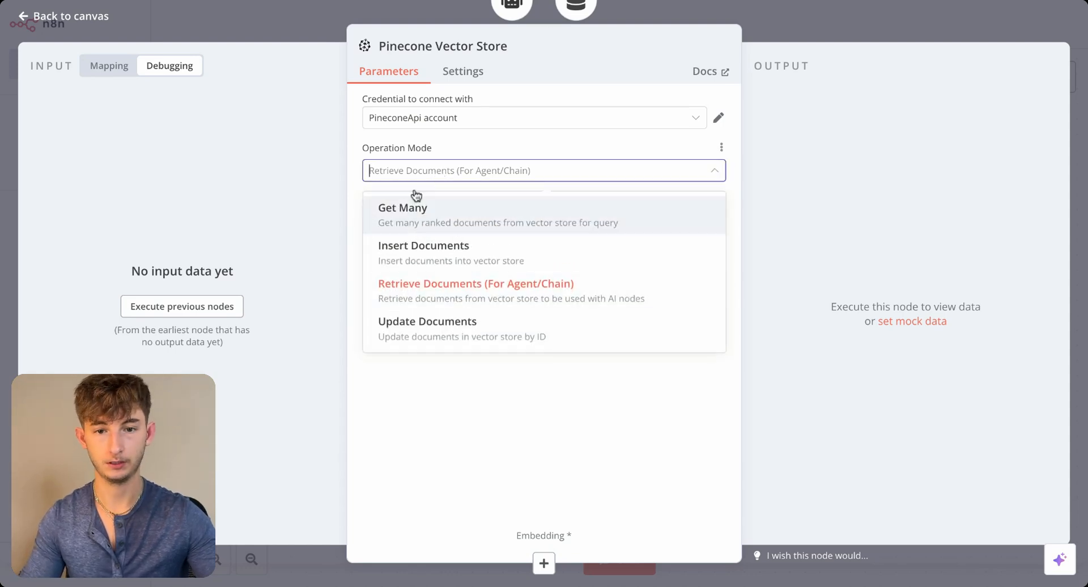
left_click(404, 177)
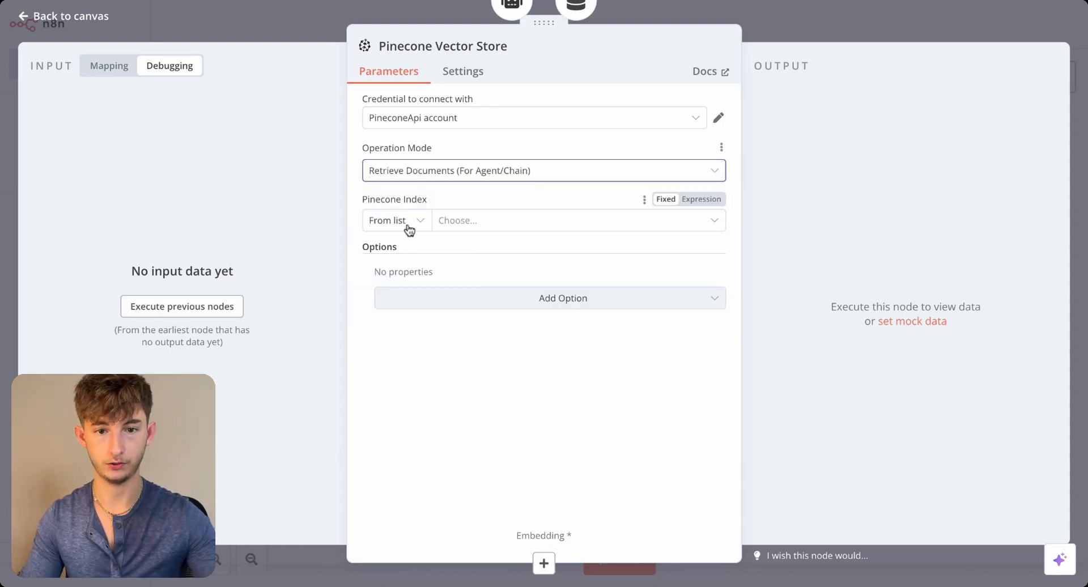
left_click(451, 227)
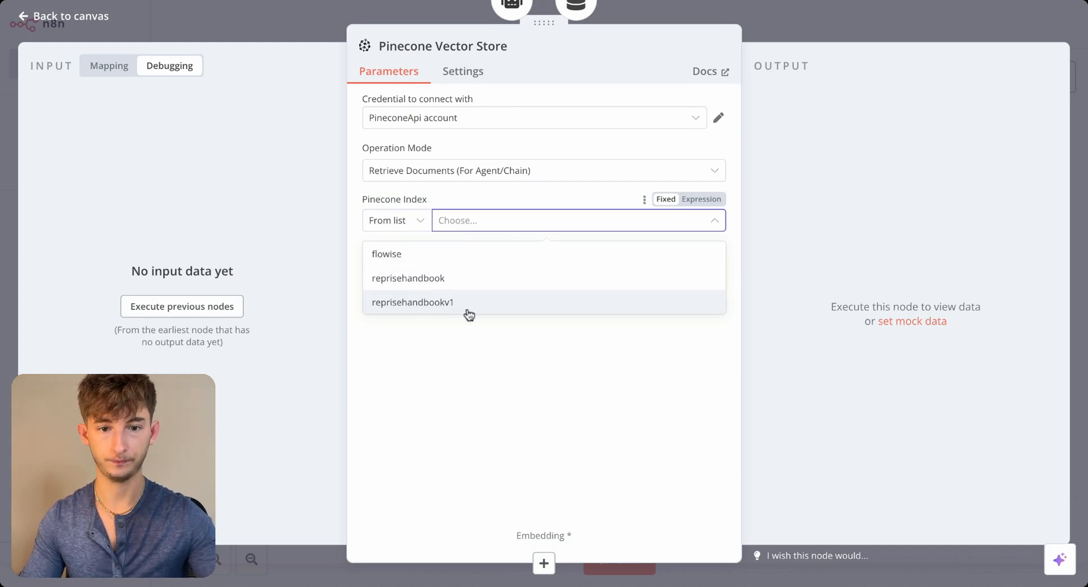
left_click(472, 305)
- Add the Pinecone Namespace option with Employee_data copied from Pinecone, and place the vector store node beneath the Vector Store Tool
left_click(475, 300)
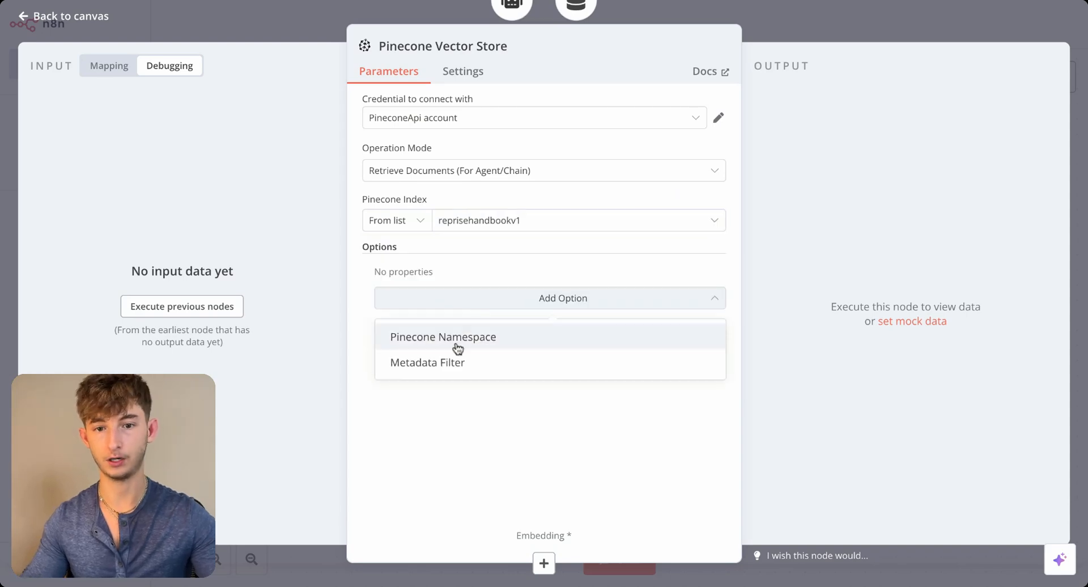
left_click(454, 339)
left_click(451, 300)
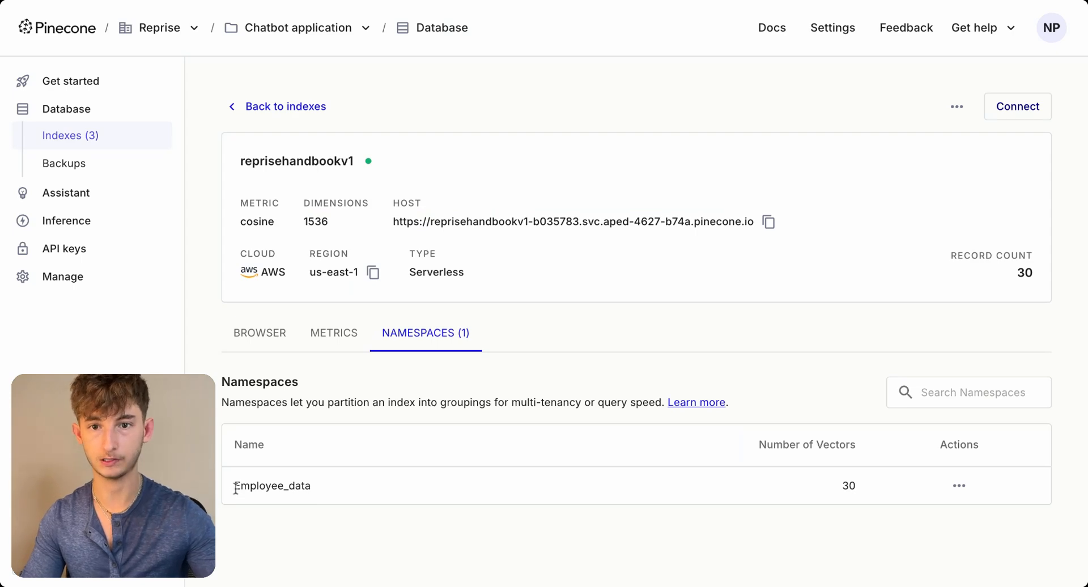
double_click(235, 488)
key("ctrl+c")
left_click(259, 2)
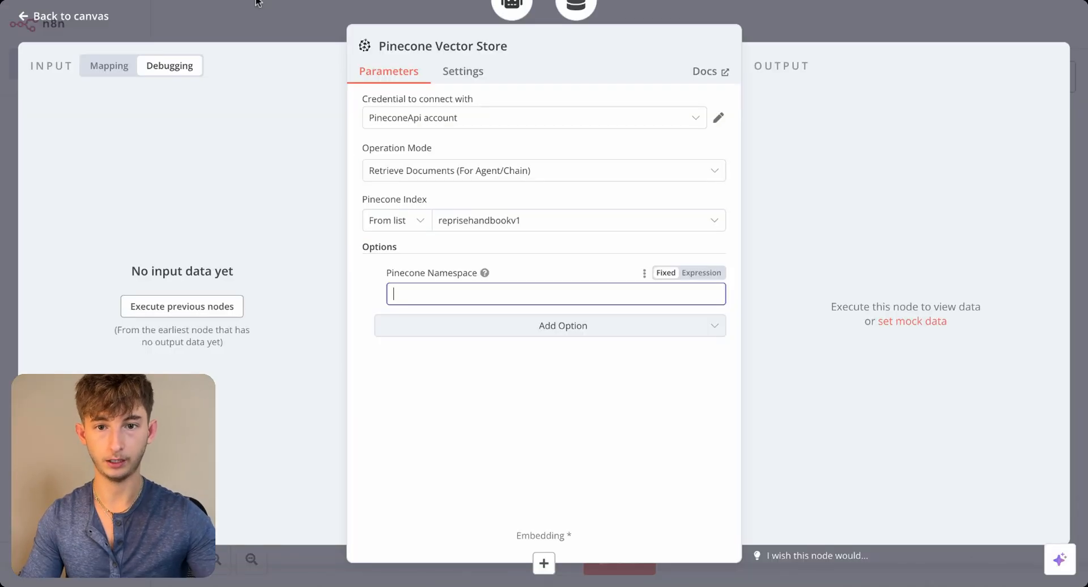
key("ctrl+v")
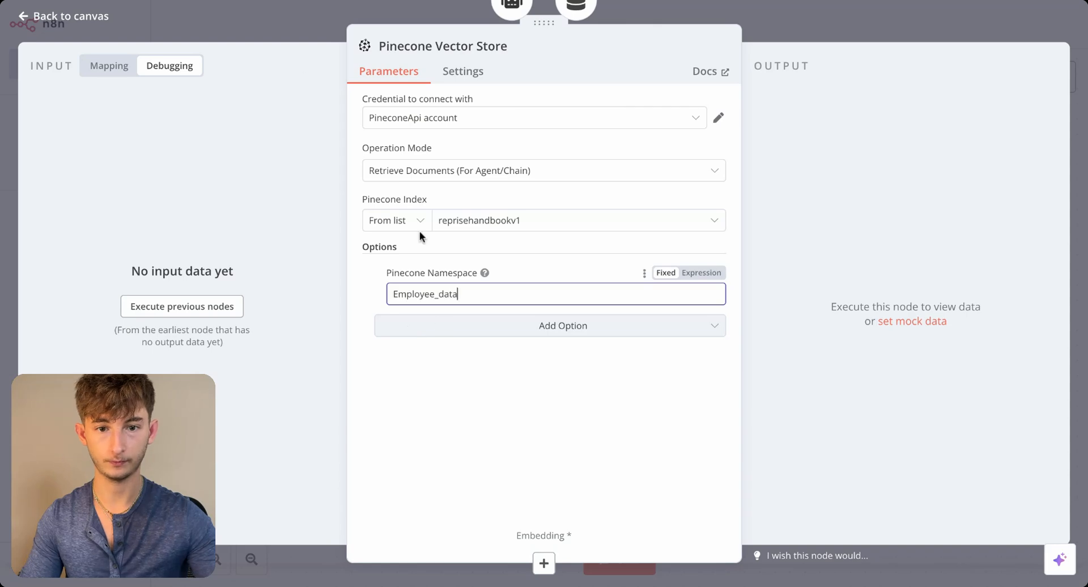
left_click(295, 5)
left_click_drag(878, 300, 533, 454)
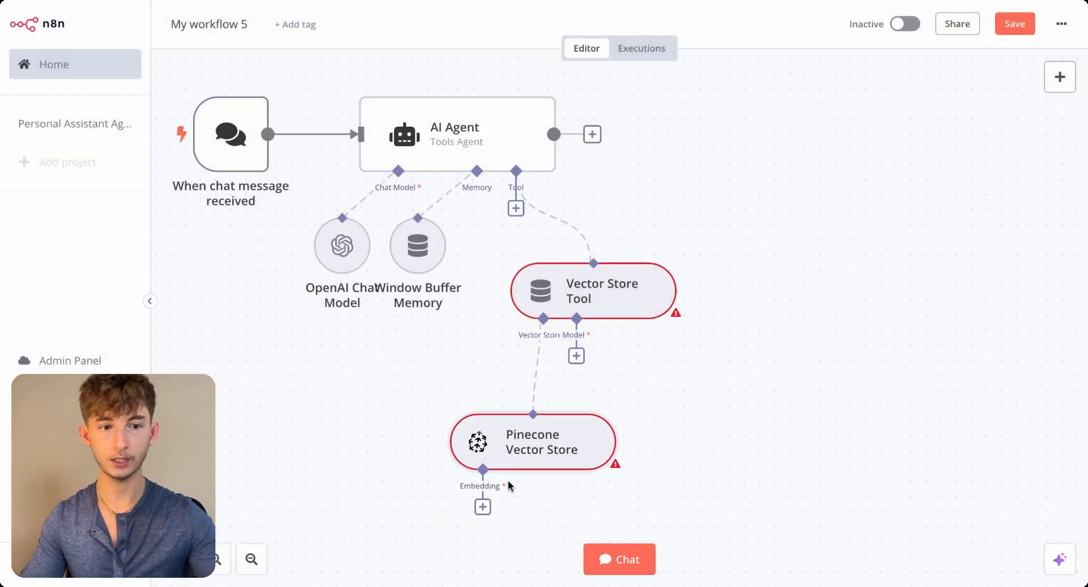
- Attach Embeddings OpenAI to the Pinecone Vector Store, using the OpenAi account 3 credential and the text-embedding-3-small model
left_click(483, 506)
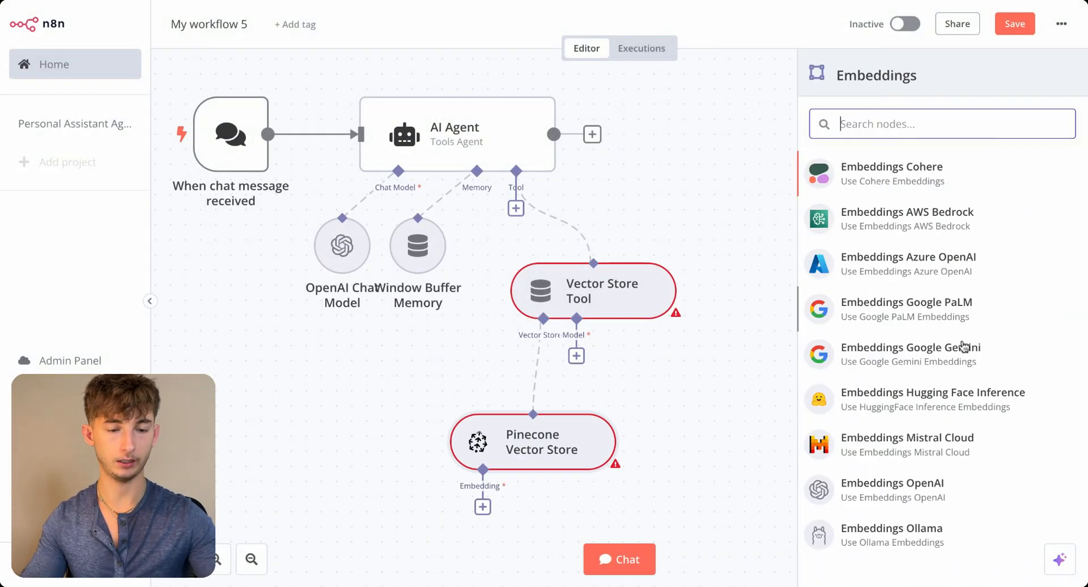
left_click(881, 499)
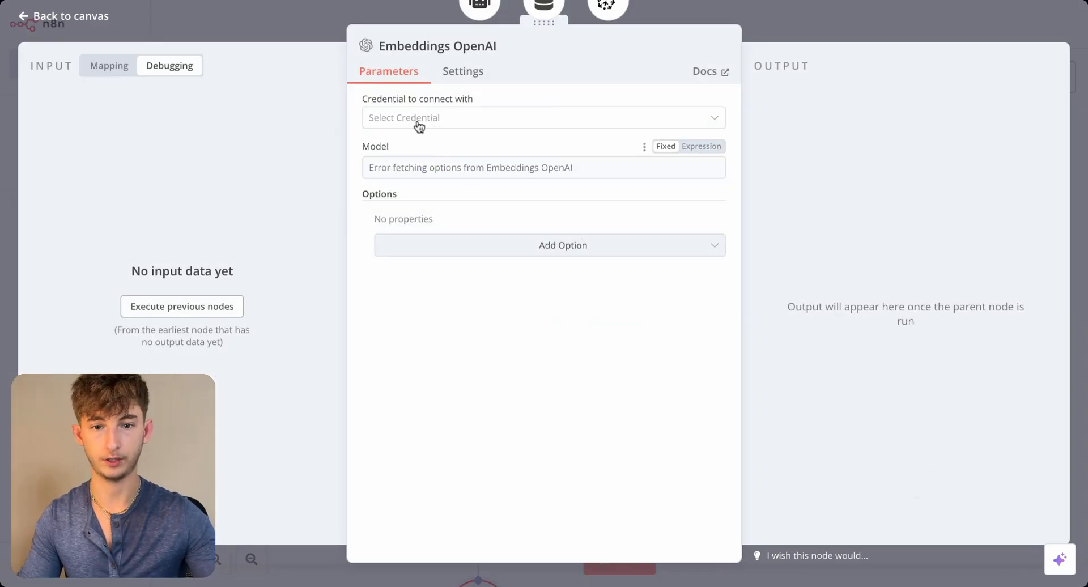
left_click(419, 122)
left_click(424, 194)
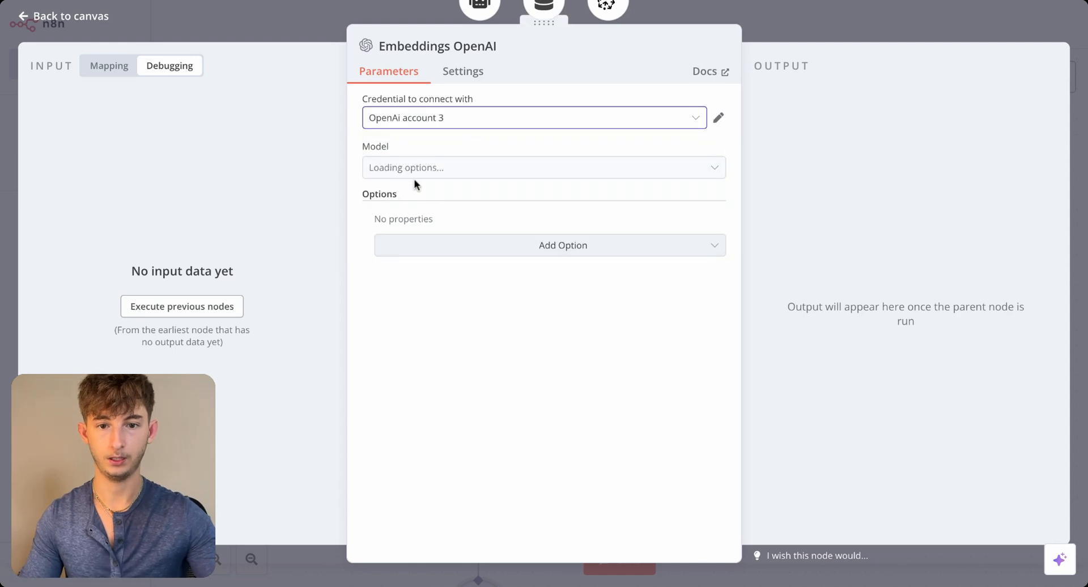
left_click(398, 170)
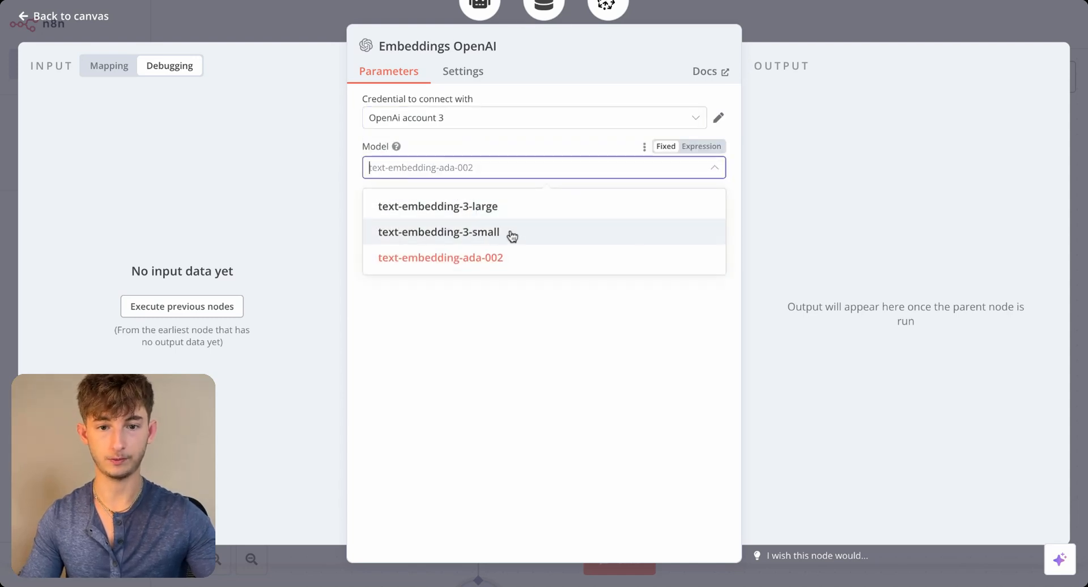
left_click(461, 237)
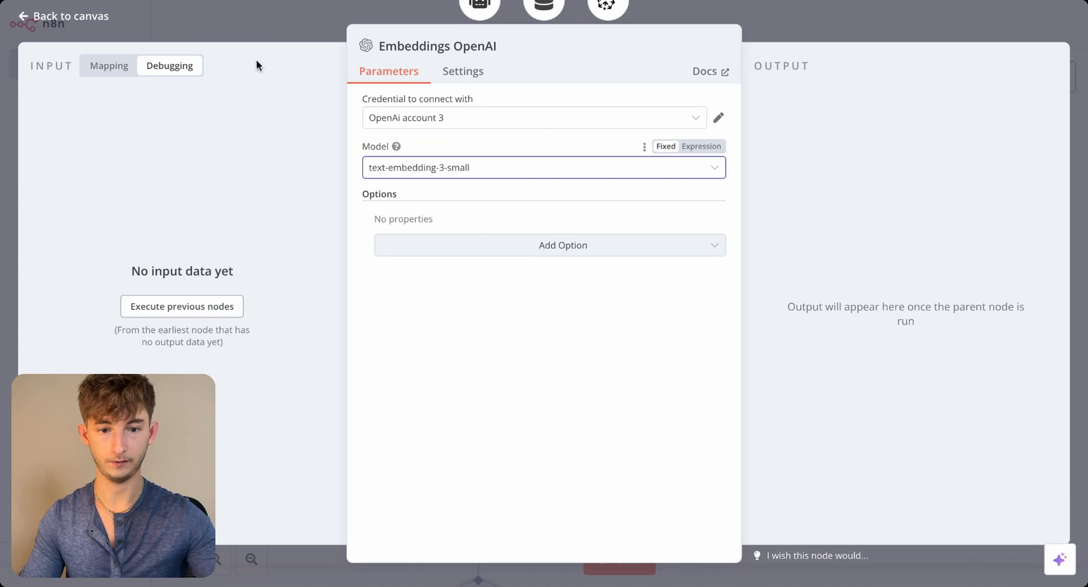
left_click(252, 19)
- Attach an OpenAI Chat Model to the Vector Store Tool's model input with the OpenAi account 3 credential
scroll(384, 382, "down", 5)
scroll(384, 382, "right", 5)
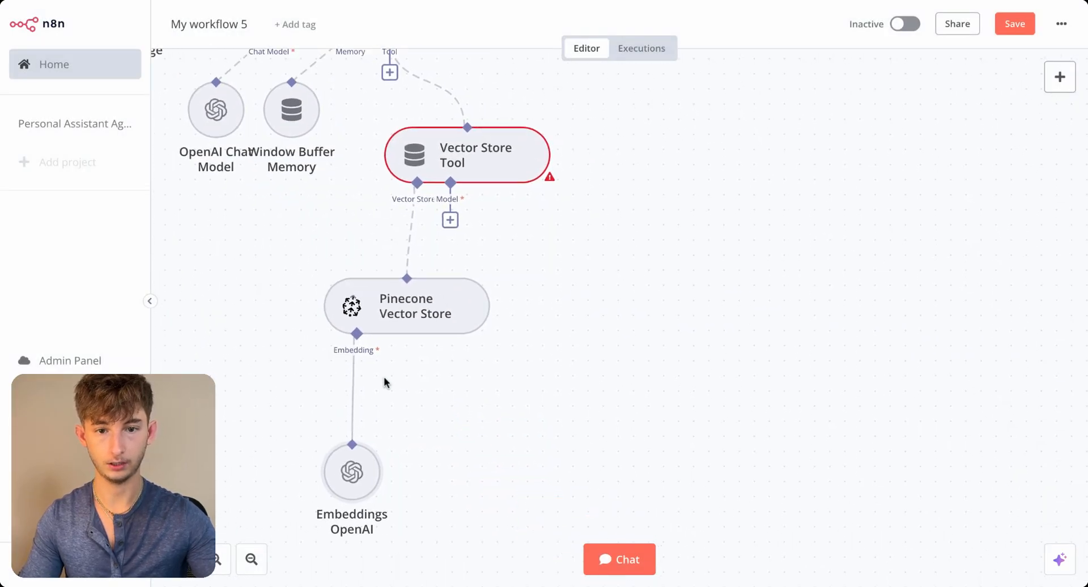
scroll(525, 385, "down", 1)
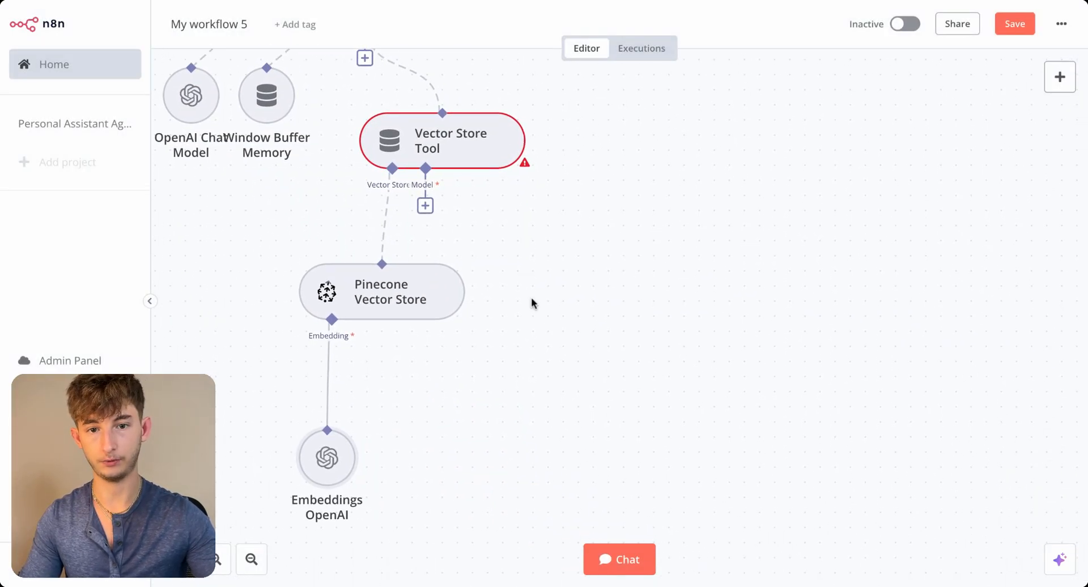
left_click(426, 208)
scroll(919, 544, "down", 3)
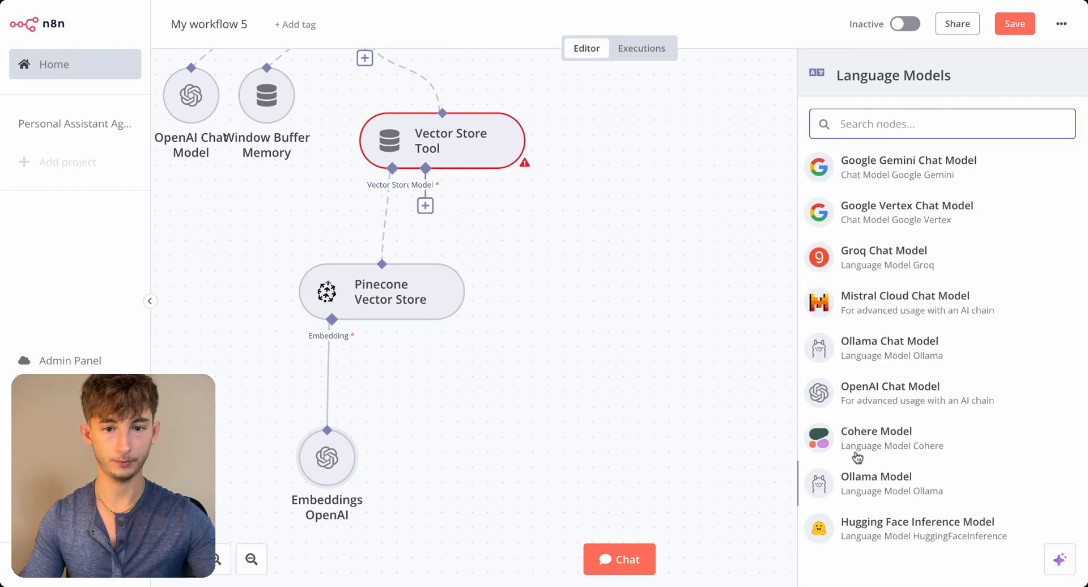
left_click(867, 392)
left_click(442, 129)
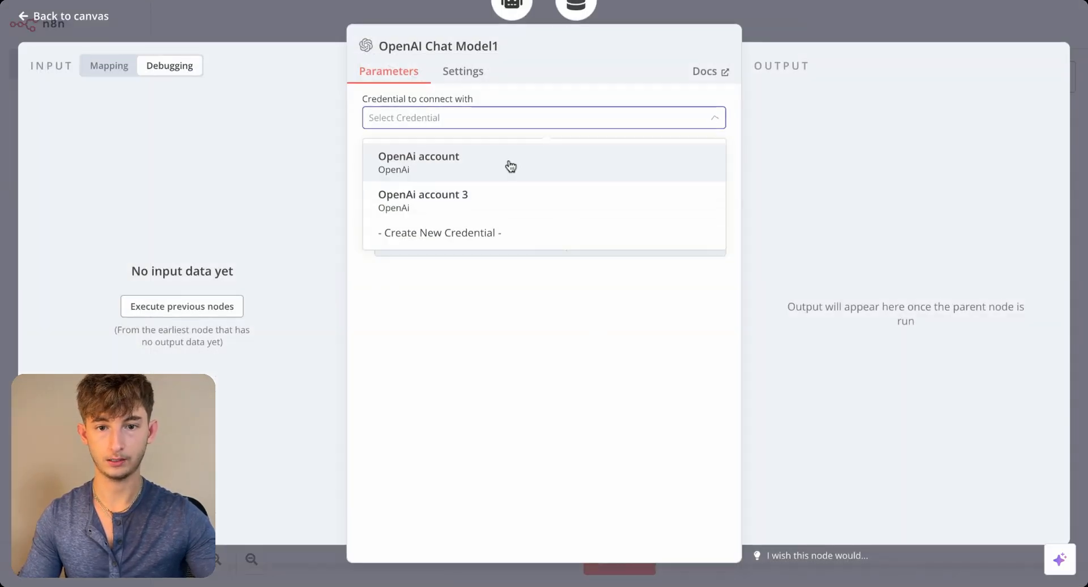
left_click(442, 191)
- Set the Vector Store Tool's chat model to gpt-4o and move its node clear of the Pinecone Vector Store
left_click(423, 169)
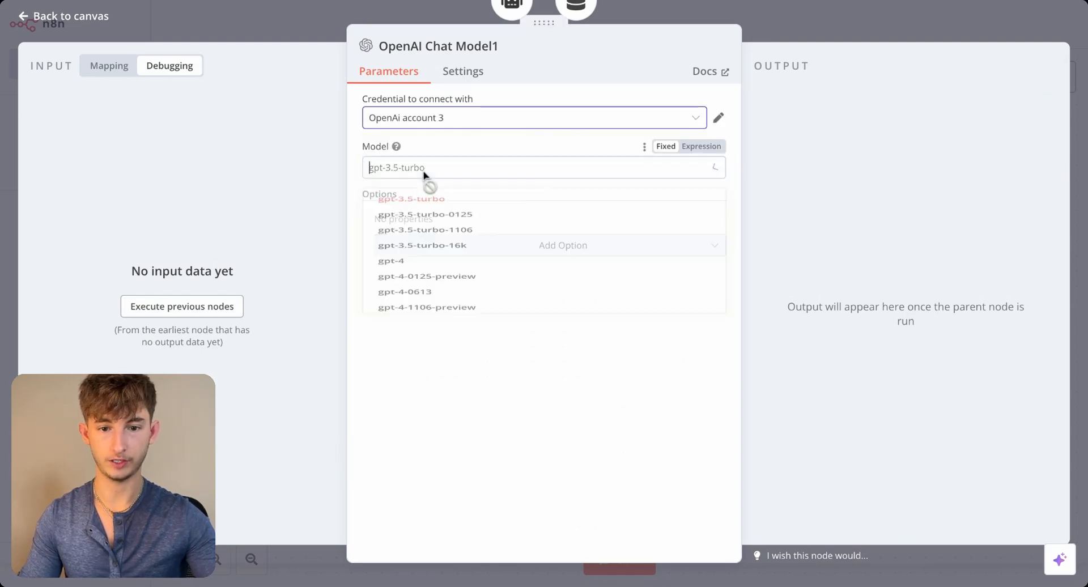
scroll(461, 342, "down", 2)
scroll(473, 353, "down", 3)
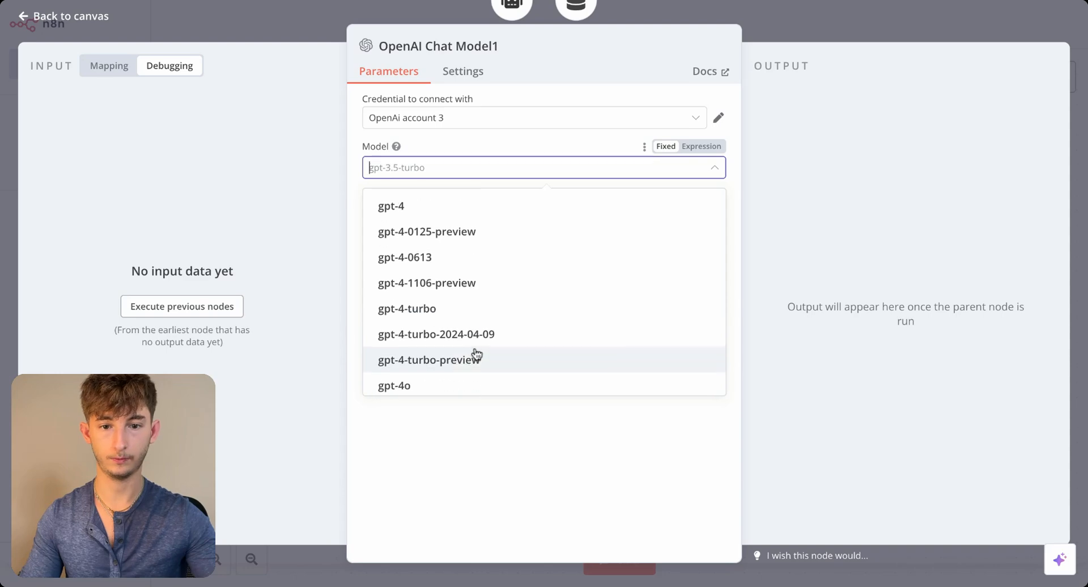
left_click(440, 361)
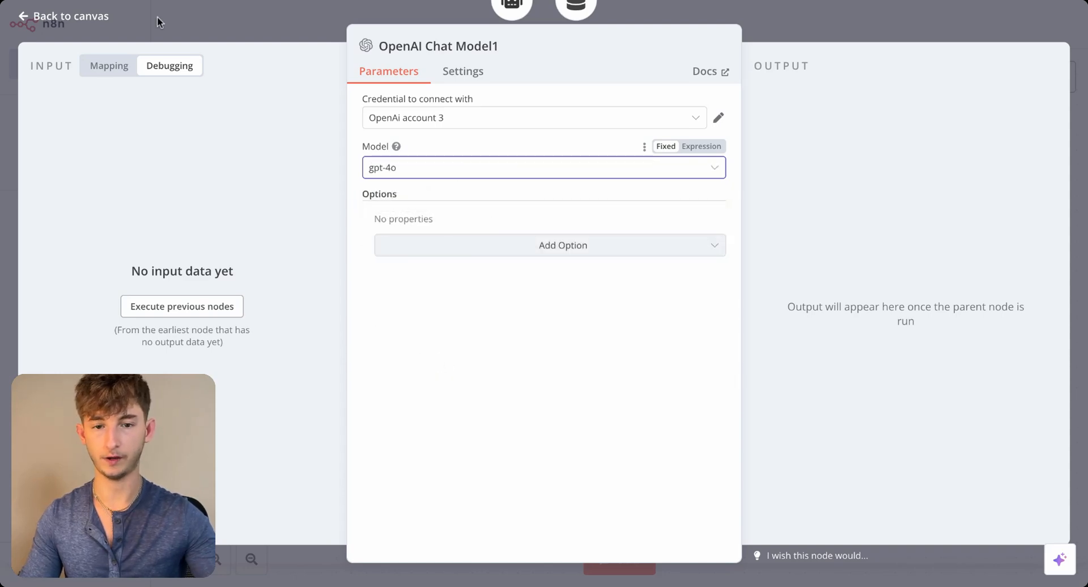
left_click(216, 31)
left_click_drag(490, 236, 671, 296)
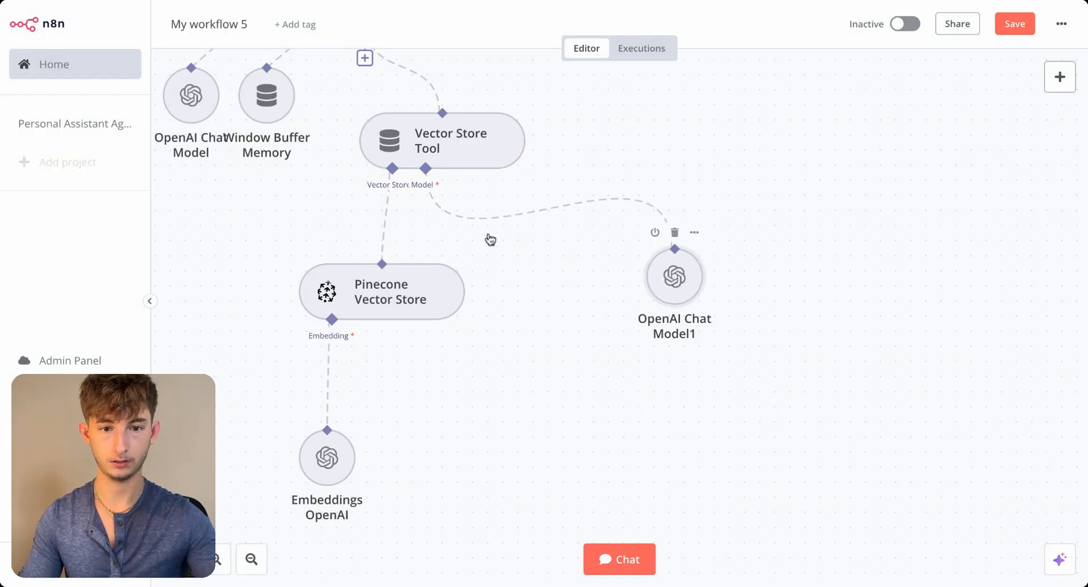
- Add a System Message option to the AI Agent, clear its default text, and return to the canvas
left_click_drag(275, 243, 585, 384)
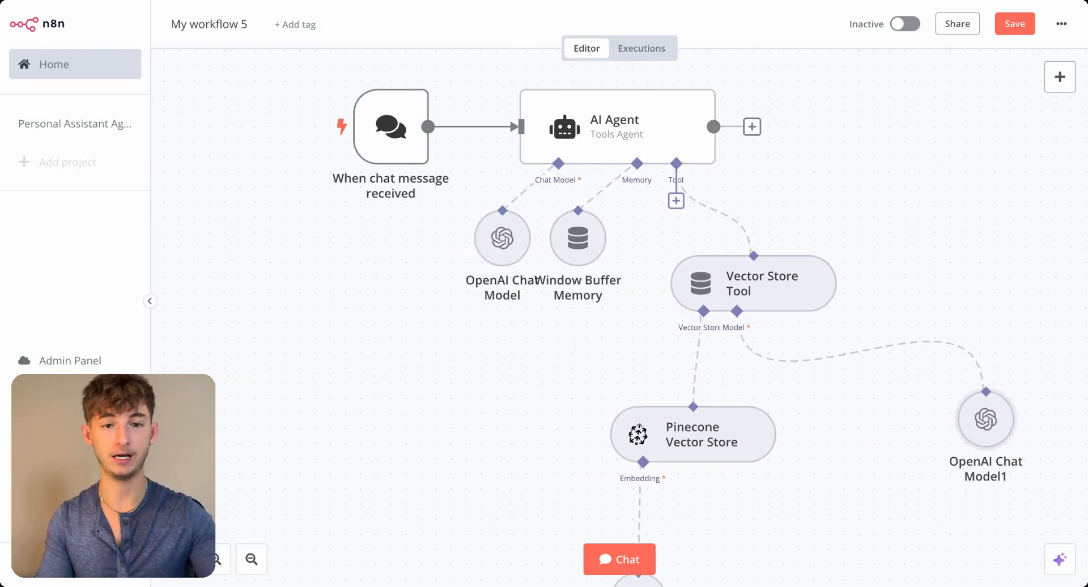
double_click(587, 145)
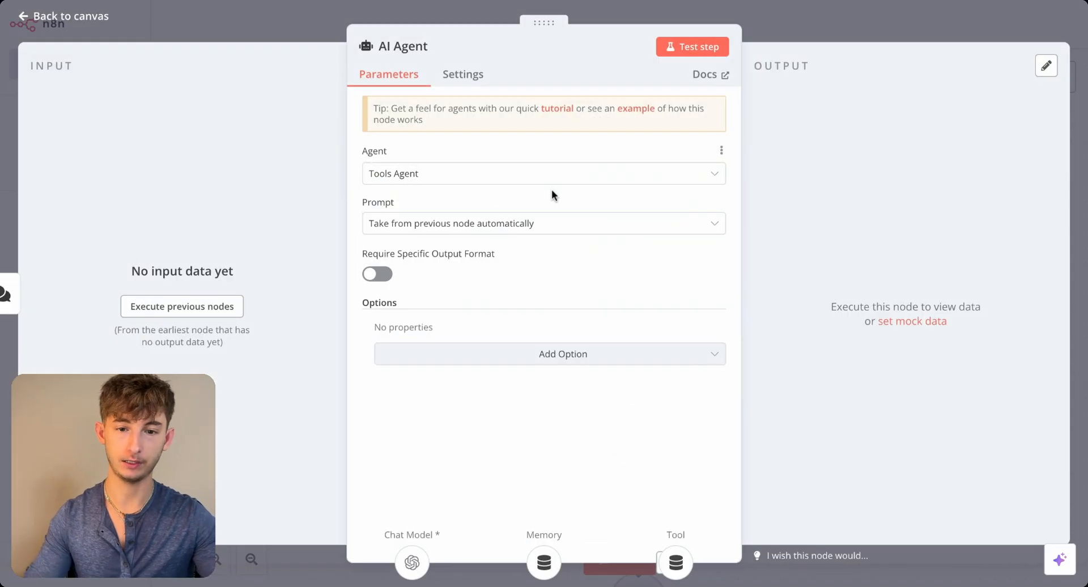
left_click(441, 361)
left_click(462, 393)
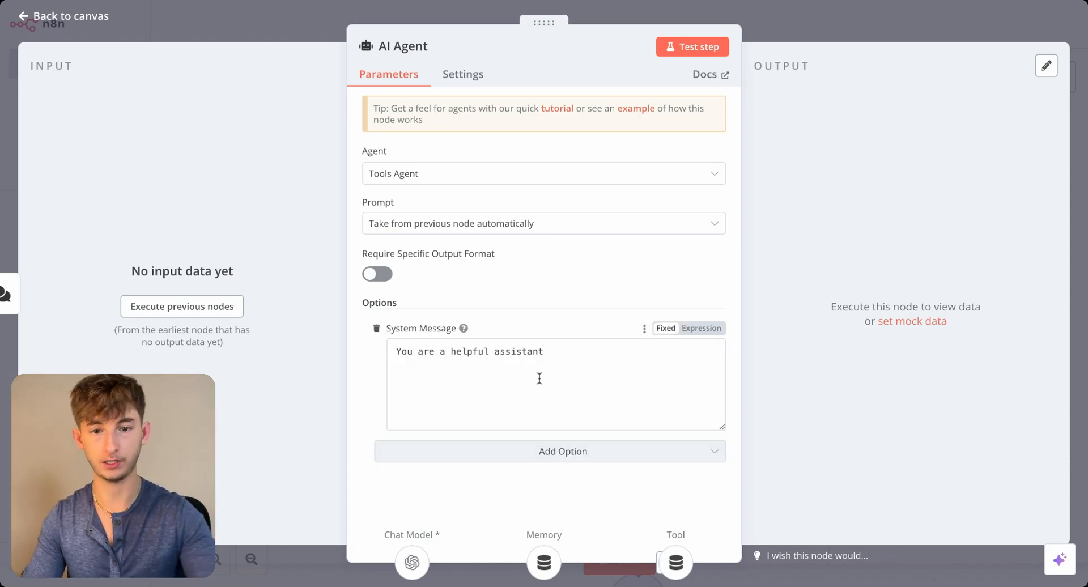
left_click(576, 348)
key("ctrl+a")
key("BackSpace")
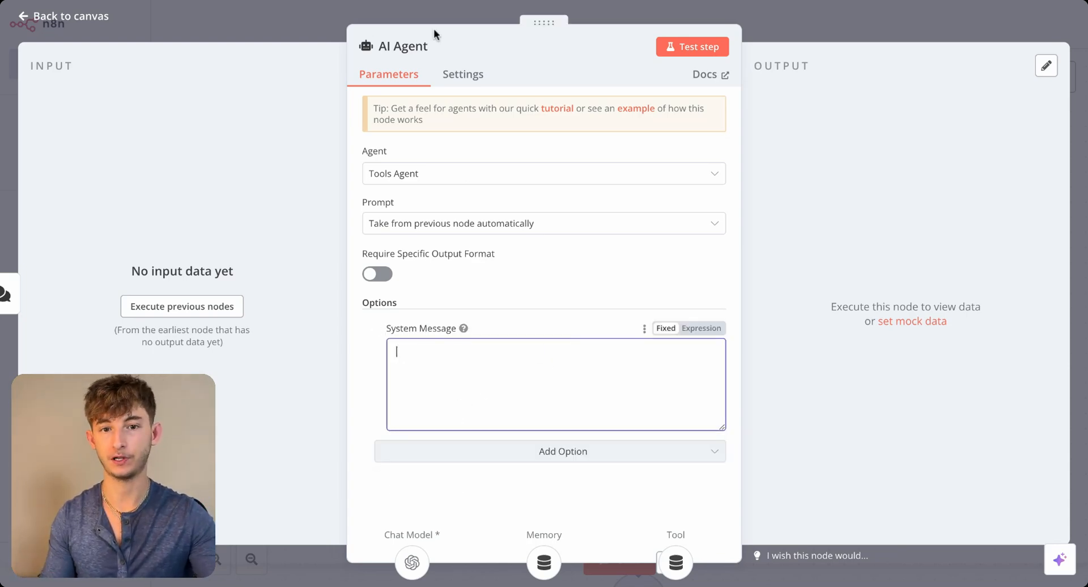
left_click(290, 20)
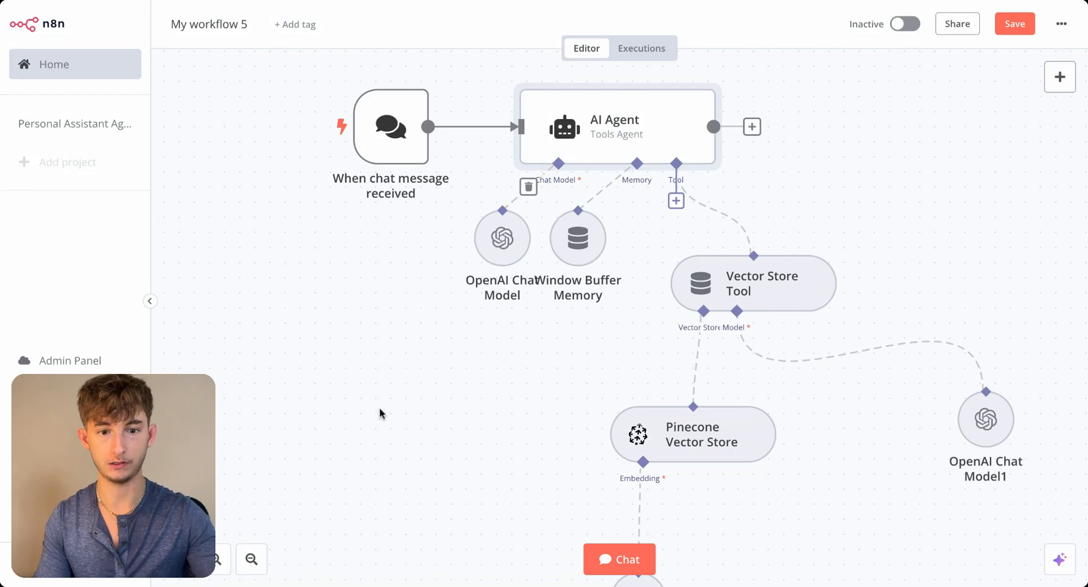
- Attach a screenshot of the whole workflow to a new ChatGPT 4o chat and check the image preview
scroll(379, 409, "down", 2)
scroll(373, 428, "down", 1)
scroll(372, 428, "right", 2)
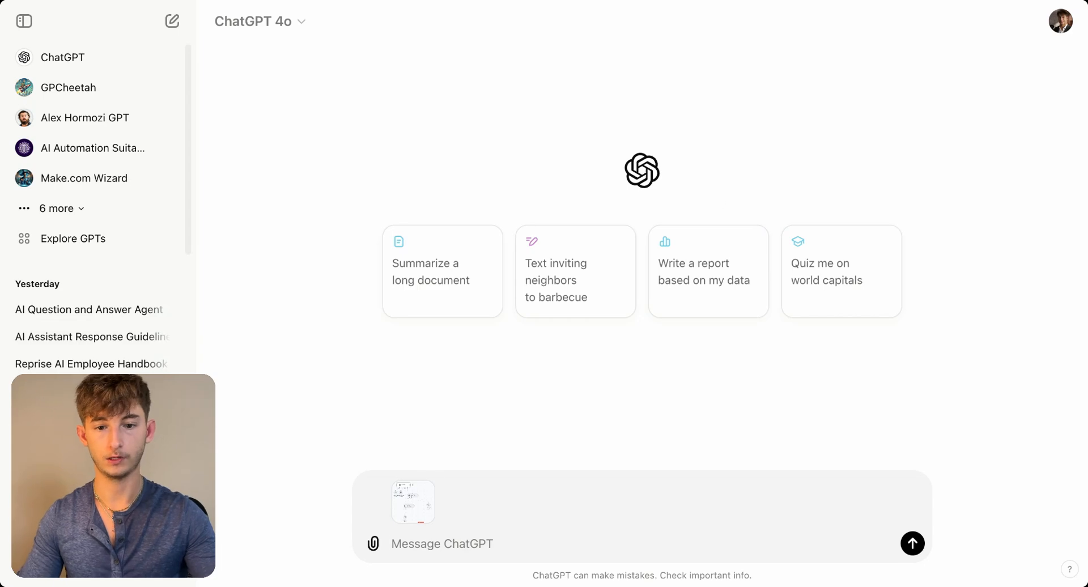
left_click(414, 502)
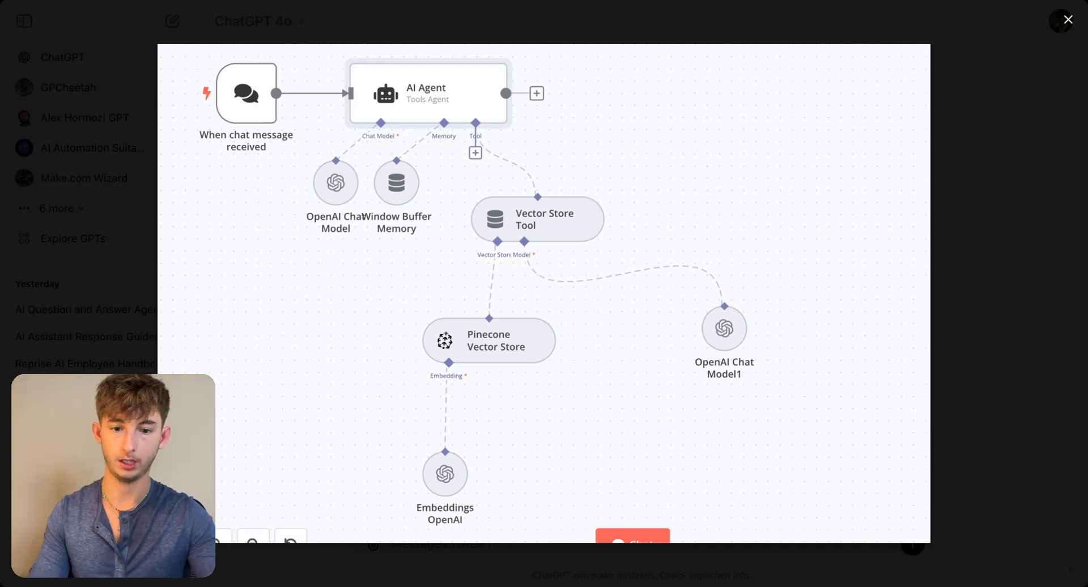
key("Escape")
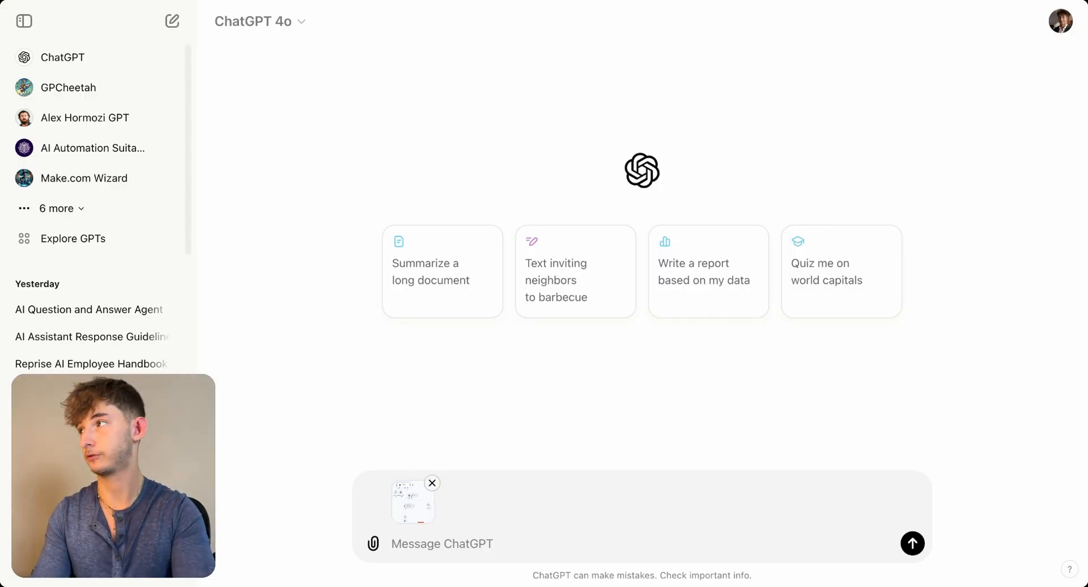
- Write a message asking ChatGPT to prompt this agent to answer questions from the user, including background, context and some instructions
type("Prompt this a")
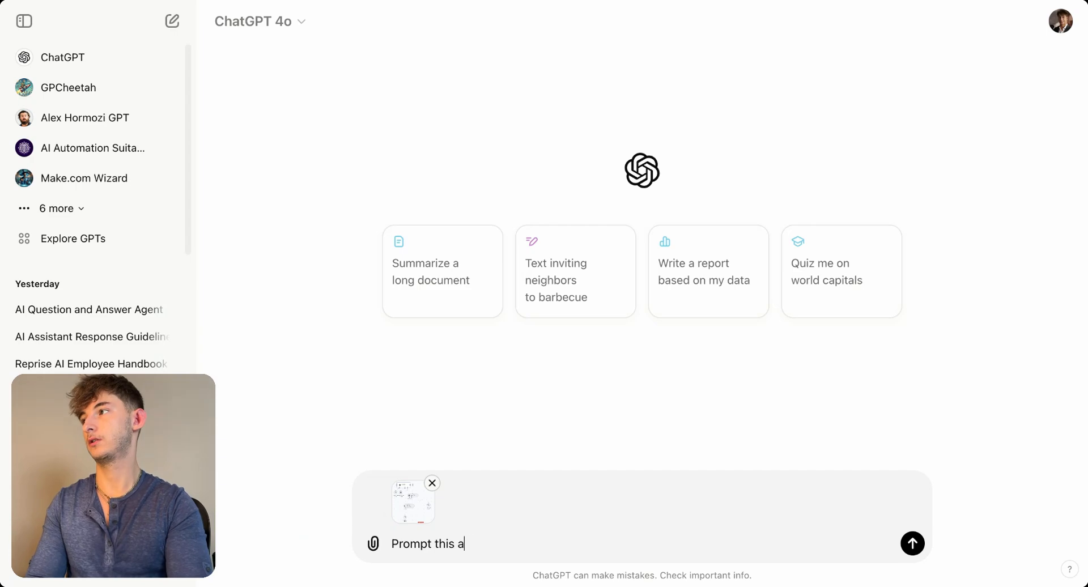
type("gent to answer")
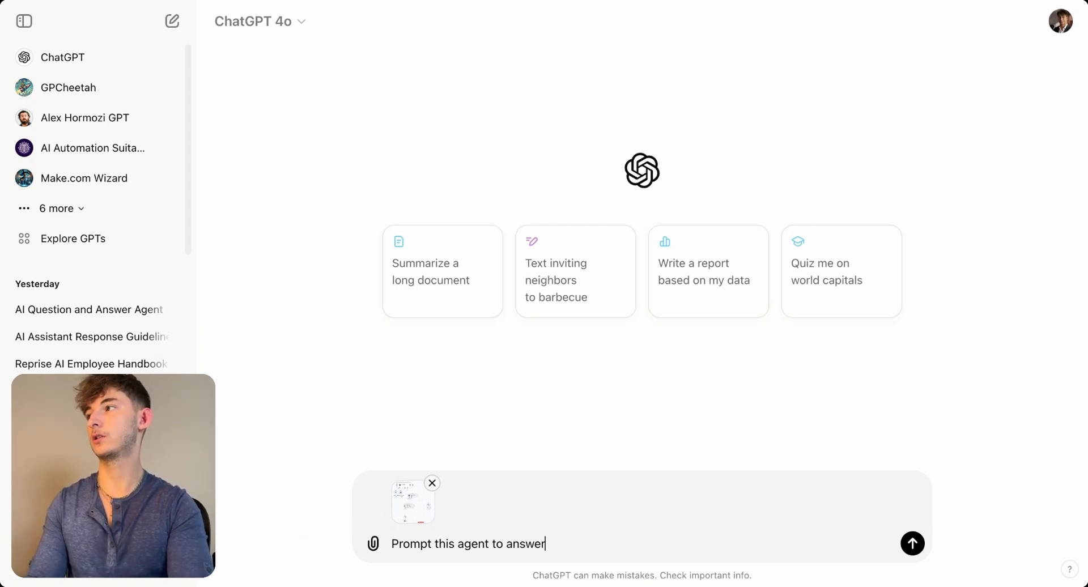
type(" questions from the user")
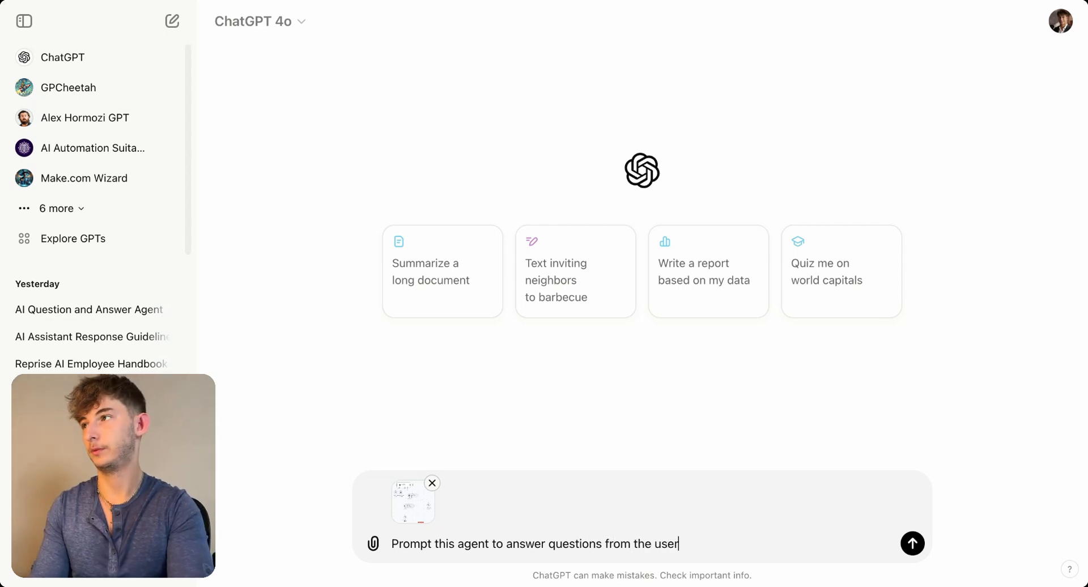
type(", include backgroun")
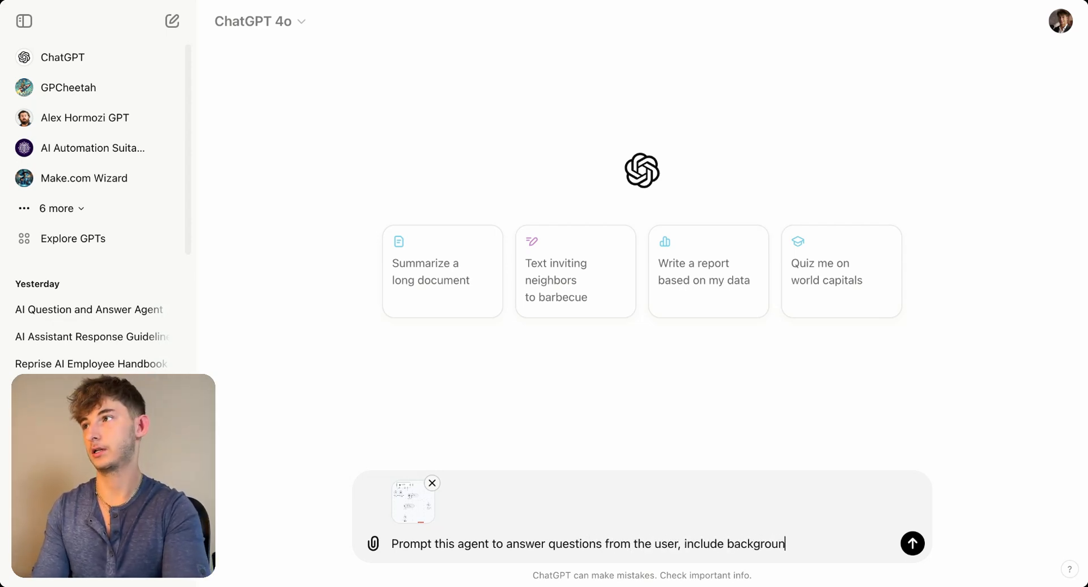
type("d, context and some ")
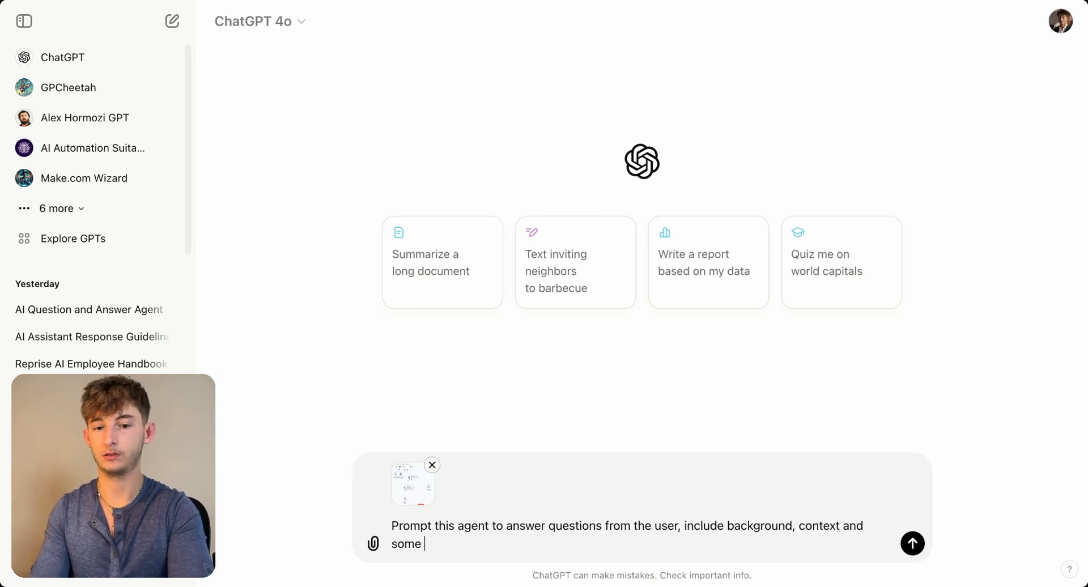
type("insturctions")
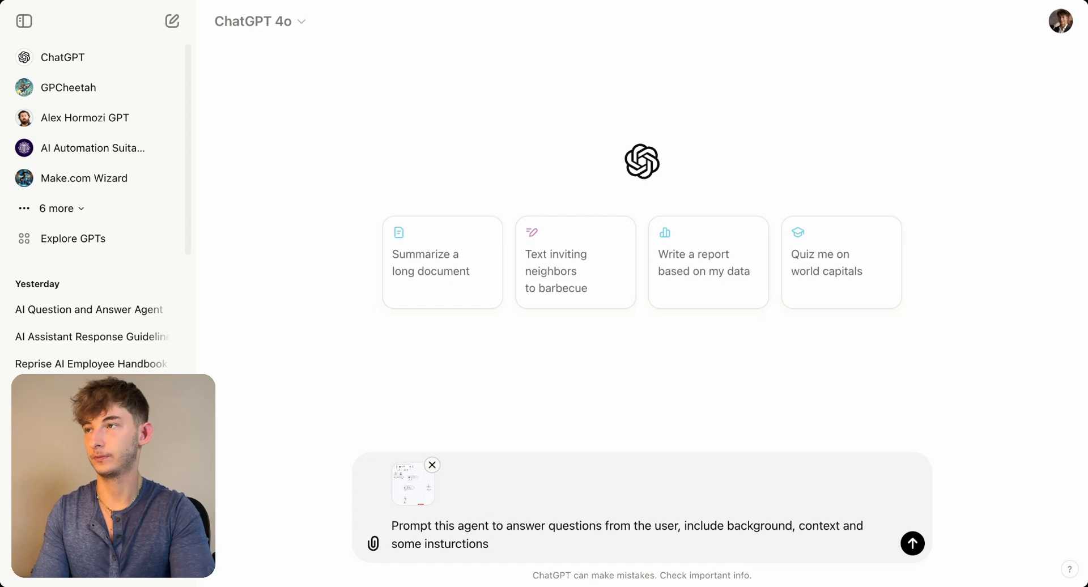
type(". Mak")
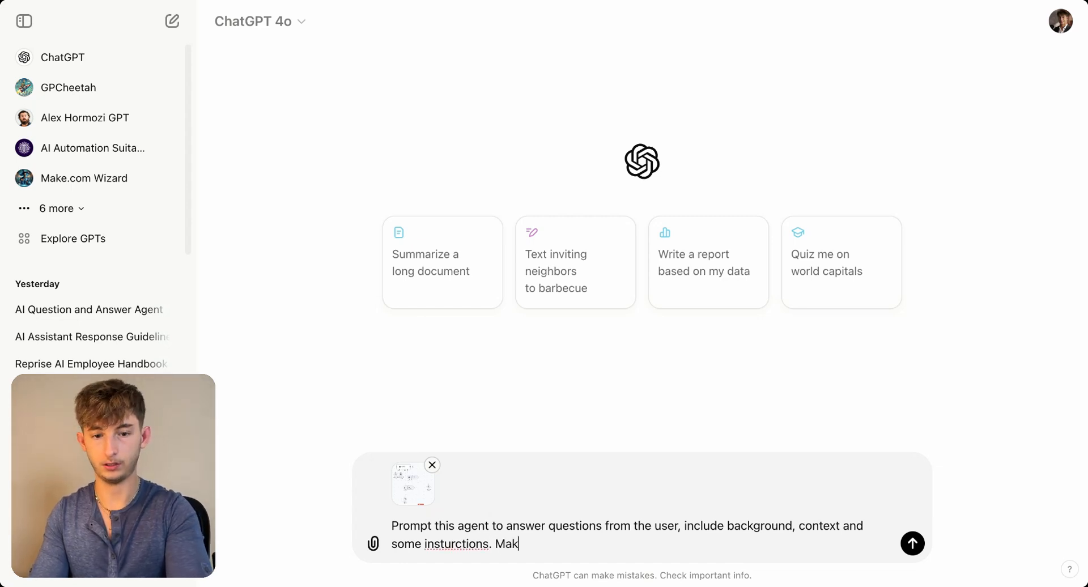
type("e sure the answe")
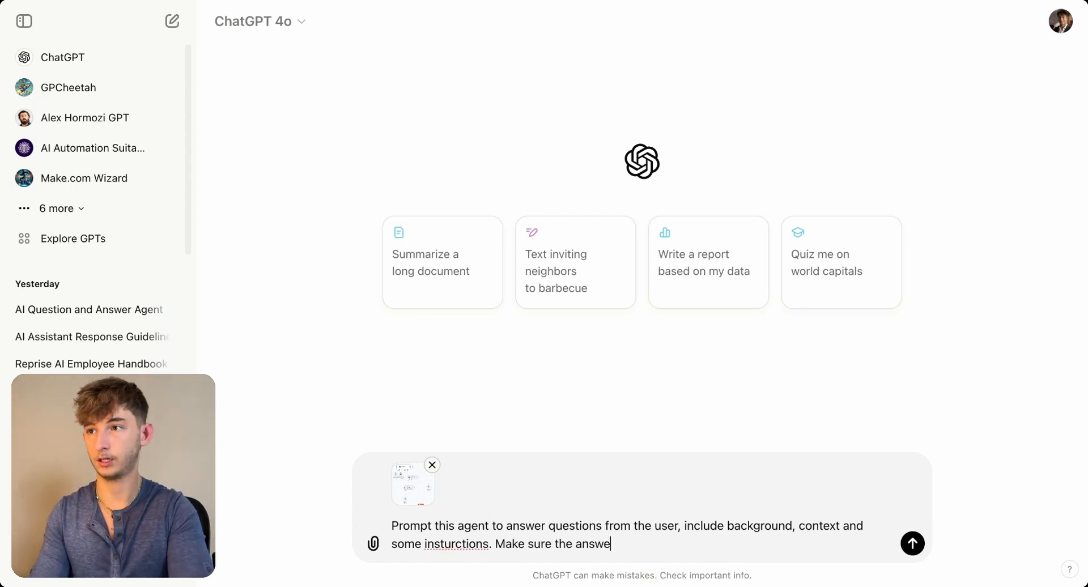
type("rs are concise")
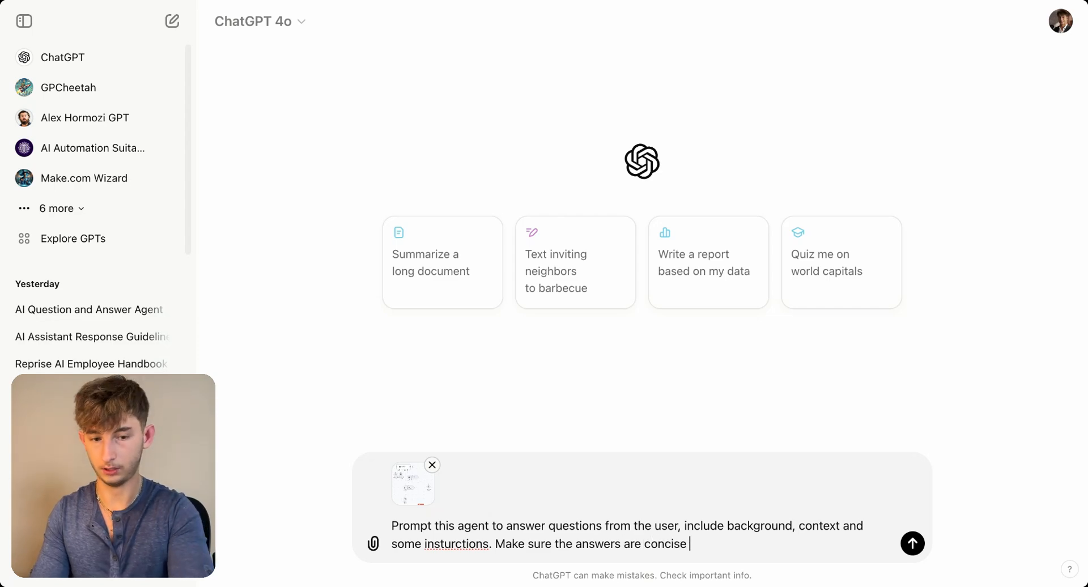
type(" and sus")
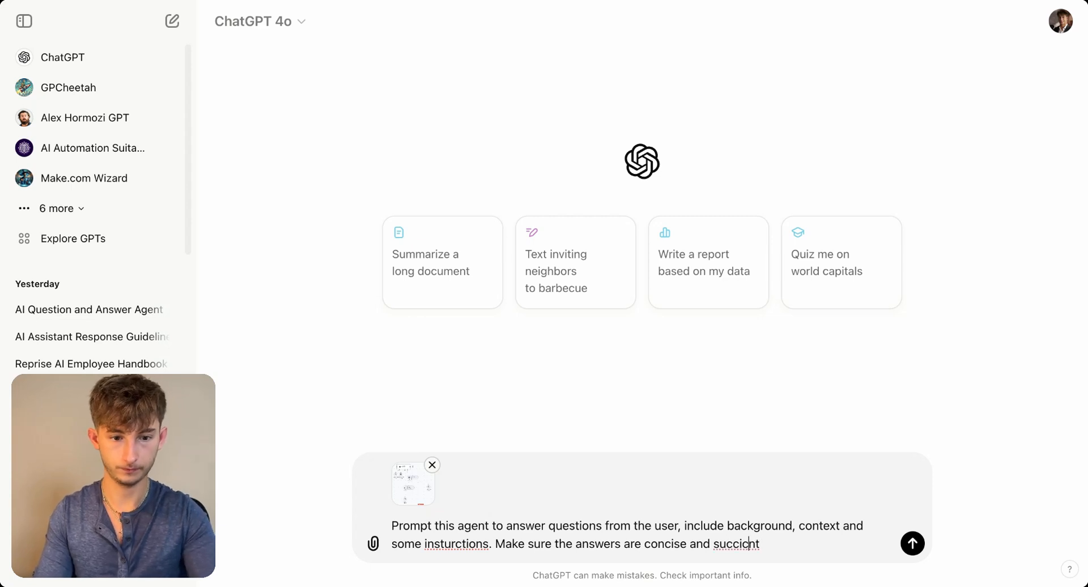
- Add "Make sure the answers are concise and succinct" to the request and send it
key("BackSpace")
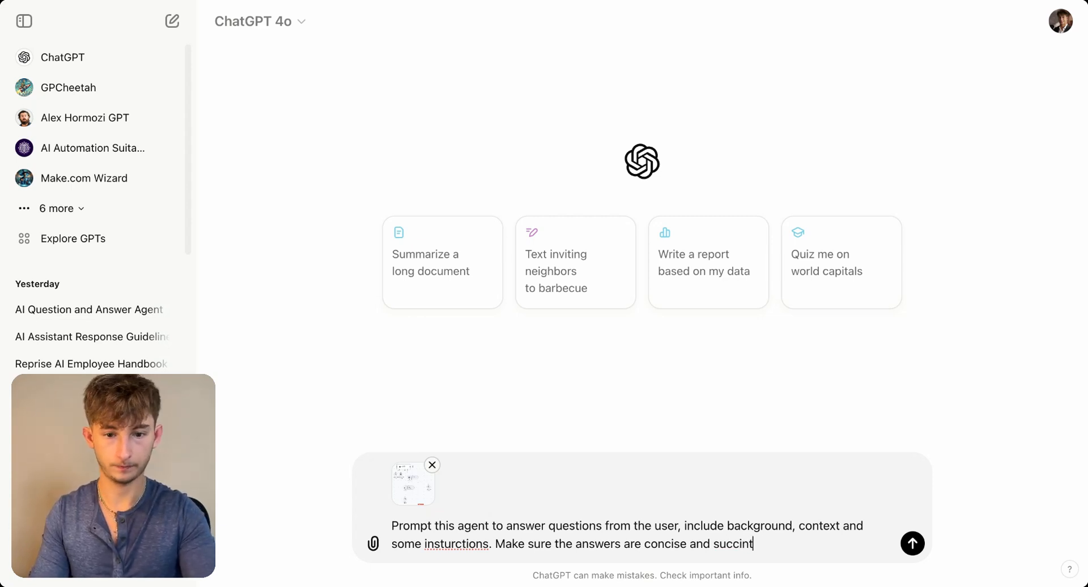
key("Return")
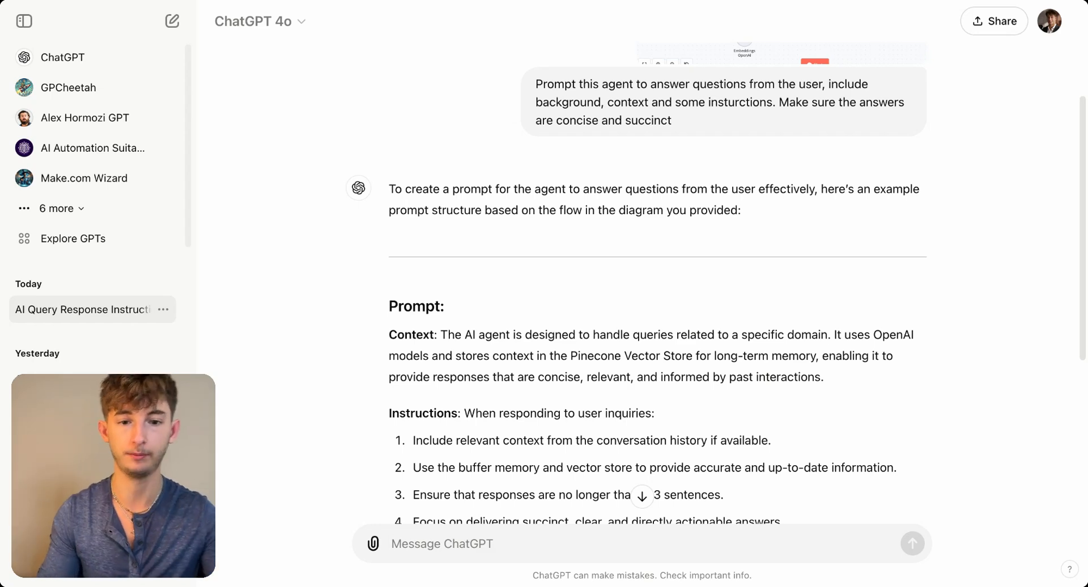
- Review ChatGPT's reply and copy the generated prompt from its "Prompt:" heading through the example prompt to the AI Agent
scroll(642, 284, "down", 4)
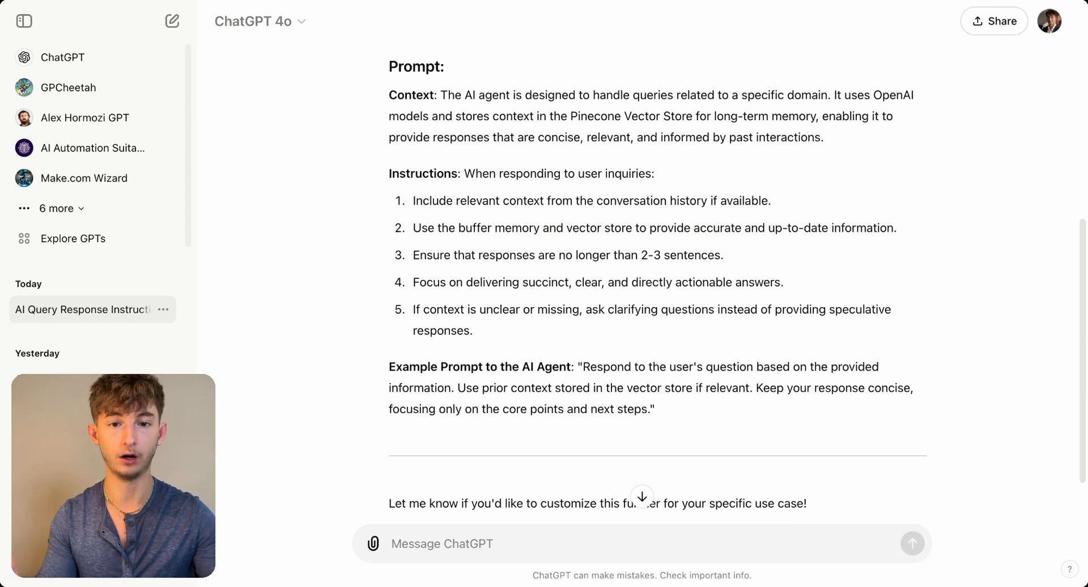
scroll(658, 284, "down", 2)
scroll(658, 283, "up", 5)
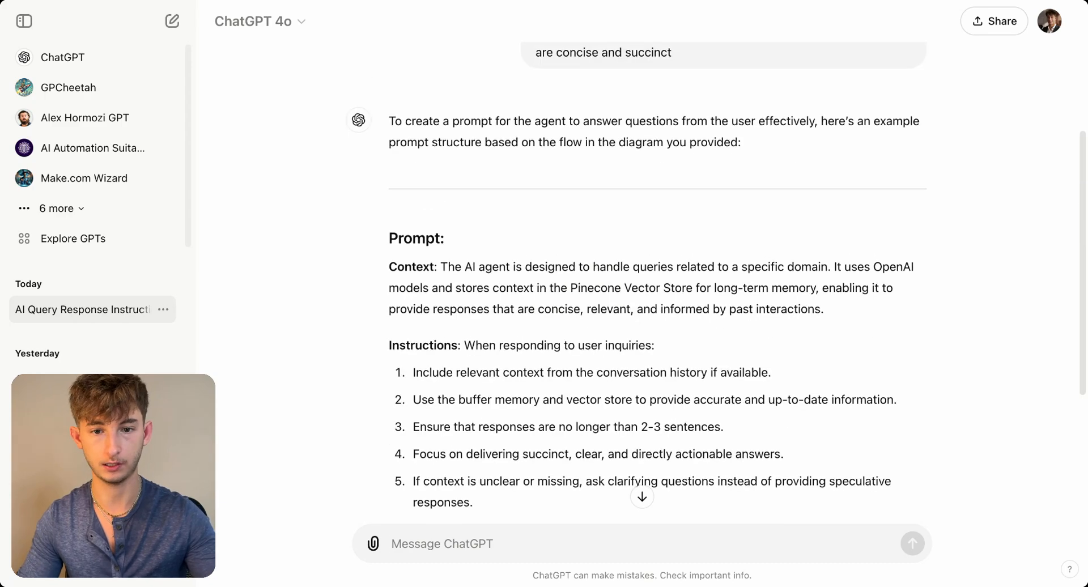
scroll(643, 278, "up", 1)
left_click_drag(389, 267, 656, 386)
scroll(641, 379, "down", 4)
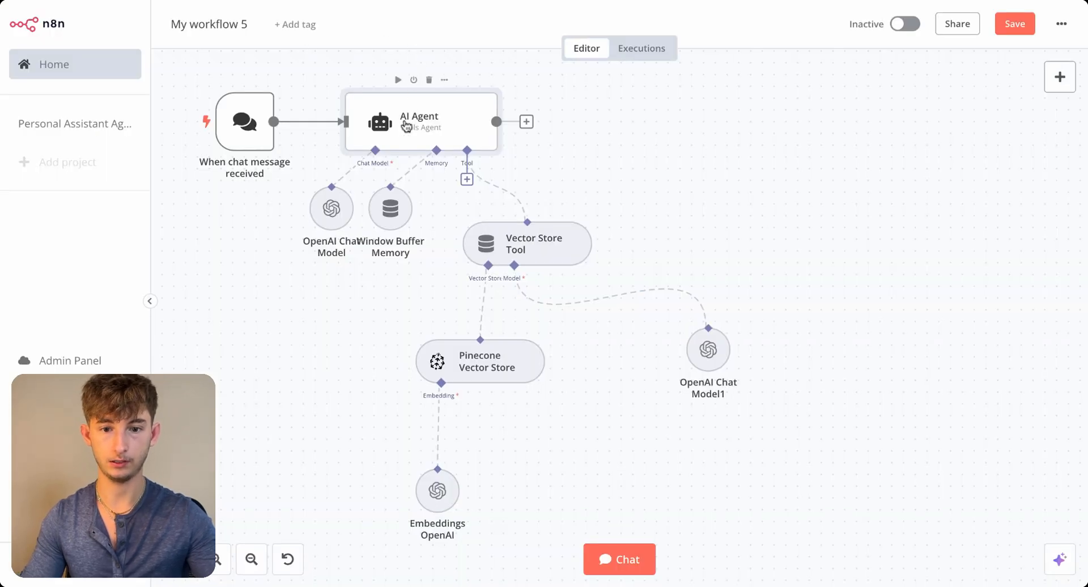
- In n8n, paste the copied prompt into the AI Agent's System Message and return to the canvas
double_click(406, 126)
left_click(464, 357)
key("ctrl+v")
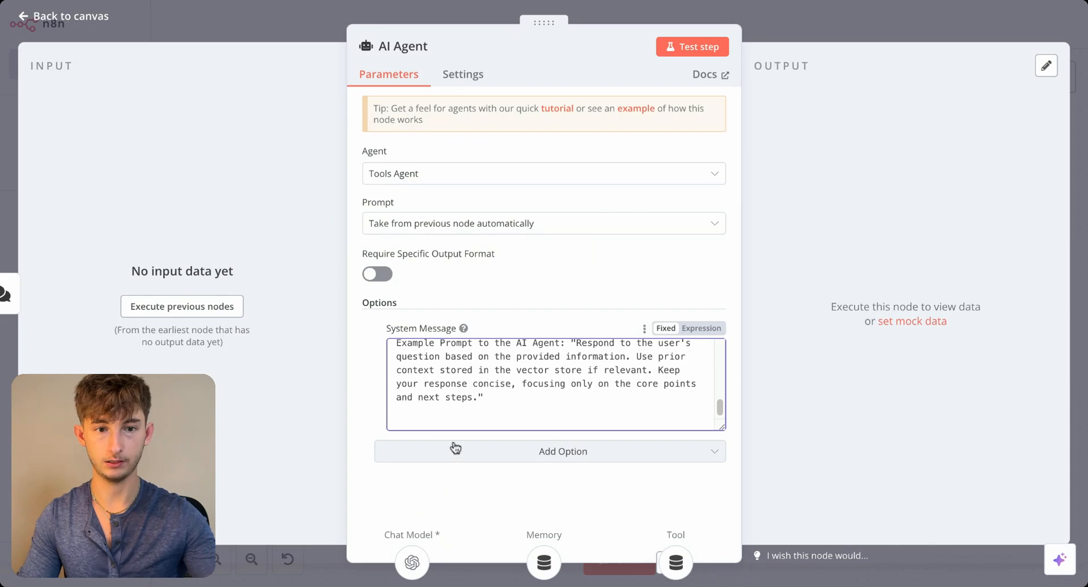
scroll(457, 397, "up", 6)
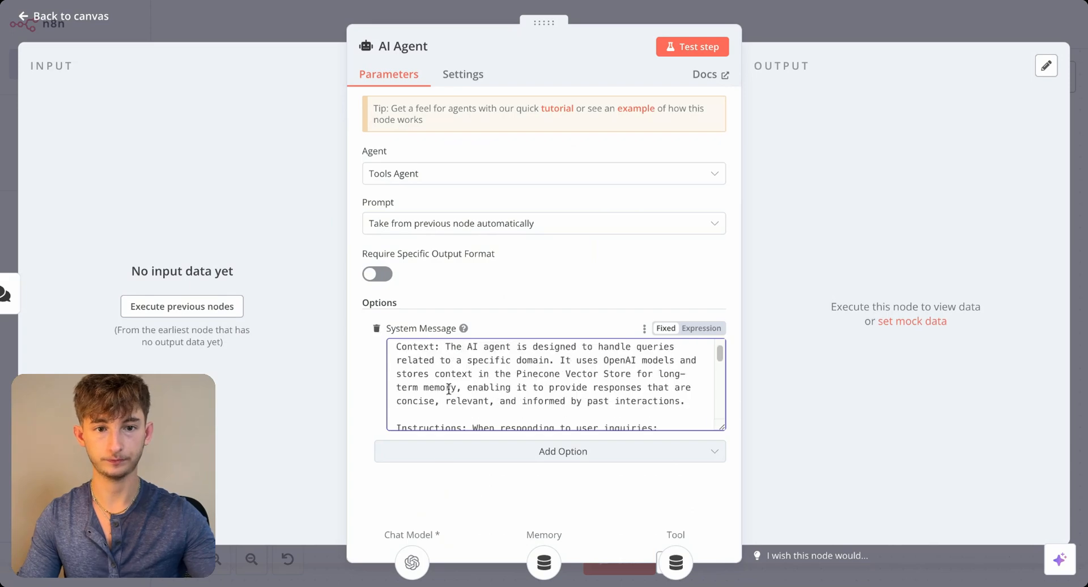
left_click(634, 9)
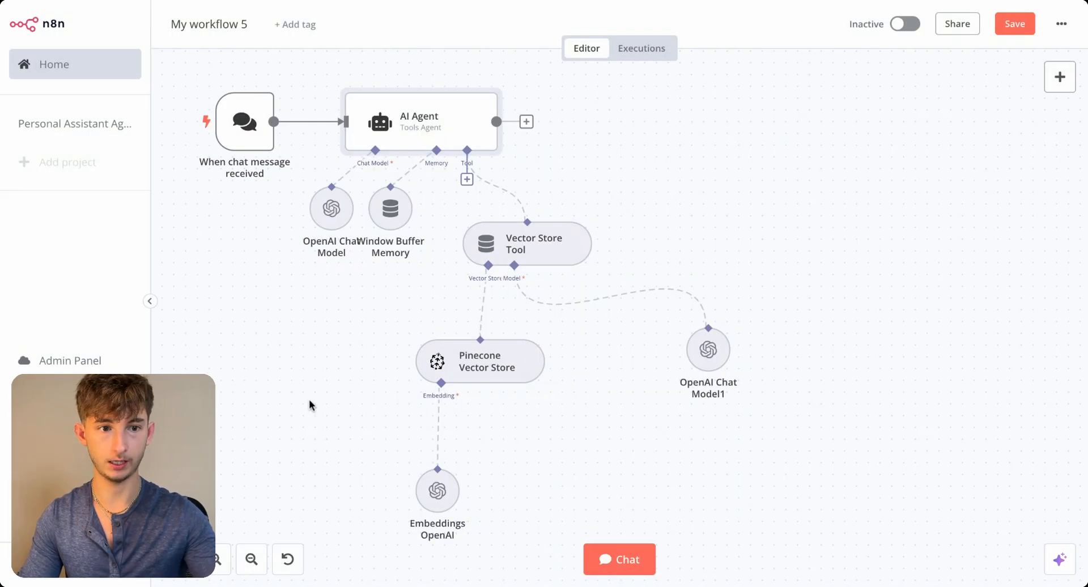
- Save the workflow, open its chat window and start a message about policies
left_click(1015, 23)
left_click(625, 557)
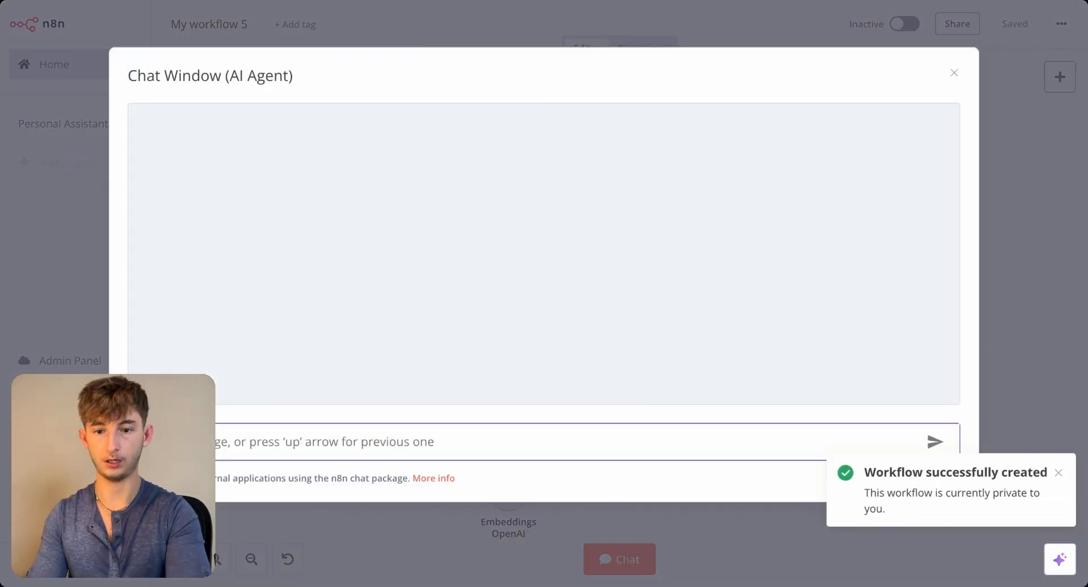
type("wh")
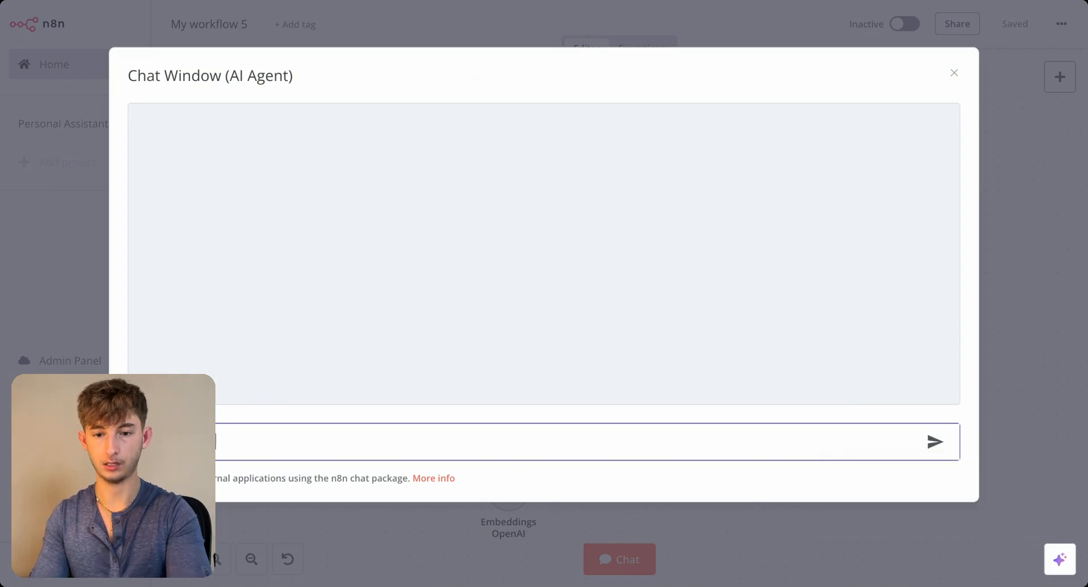
type("policies on")
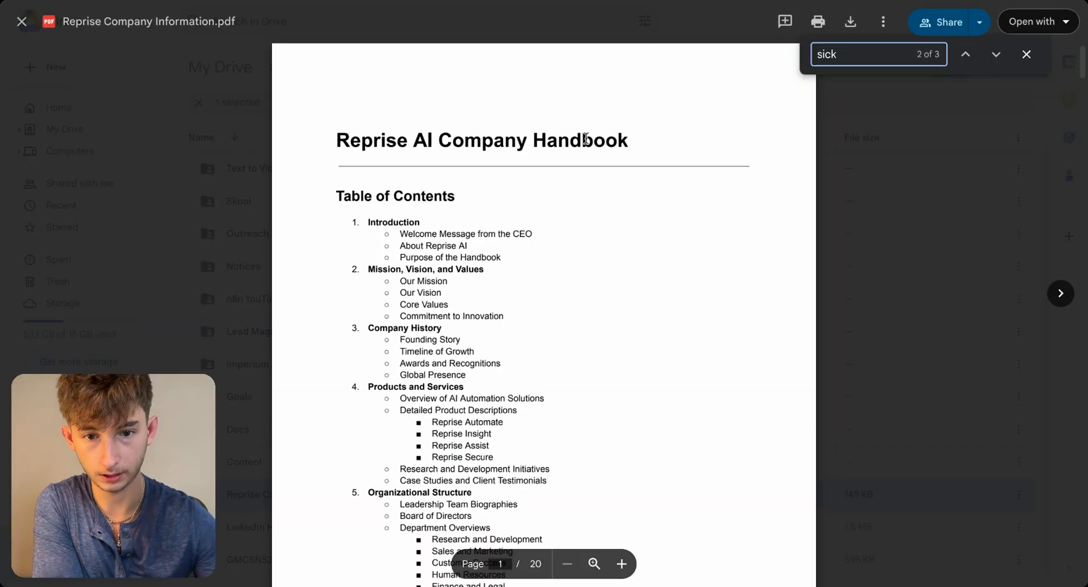
- Switch to Reprise Company Information.pdf and examine the Research and Development Initiatives section for a test question
scroll(537, 291, "down", 10)
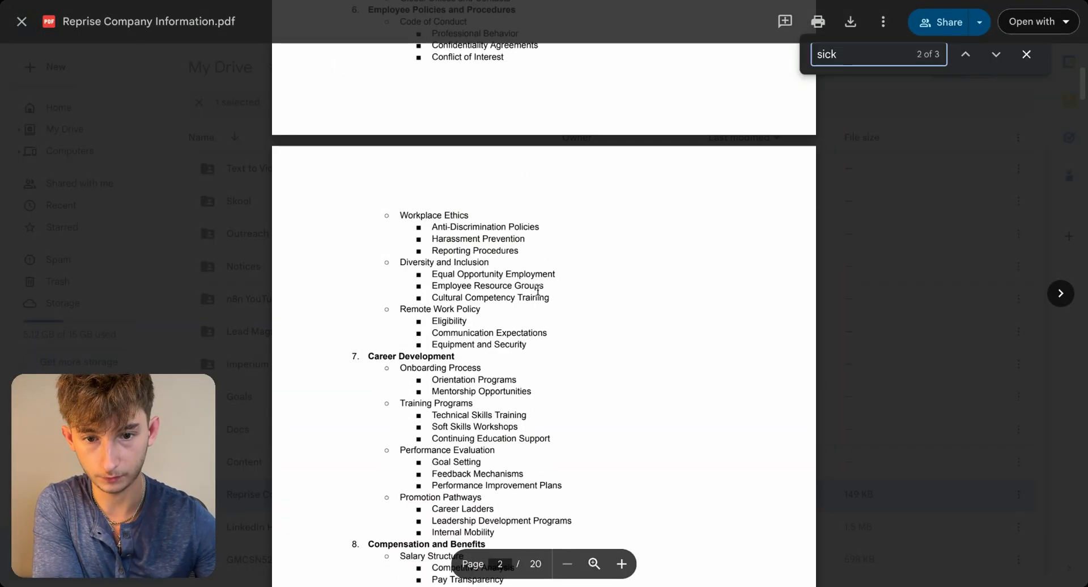
scroll(531, 290, "down", 20)
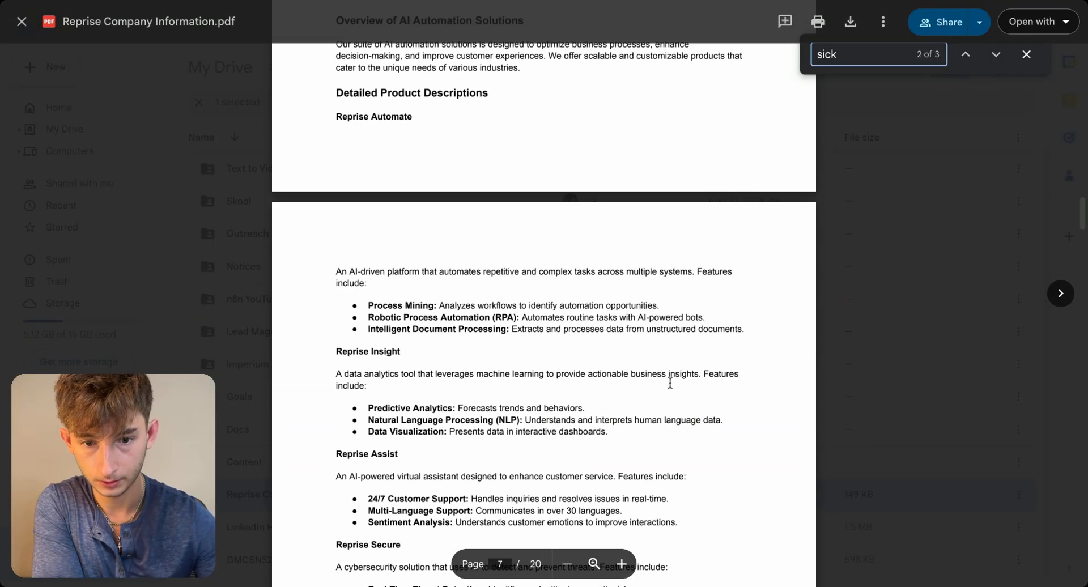
scroll(495, 371, "down", 1)
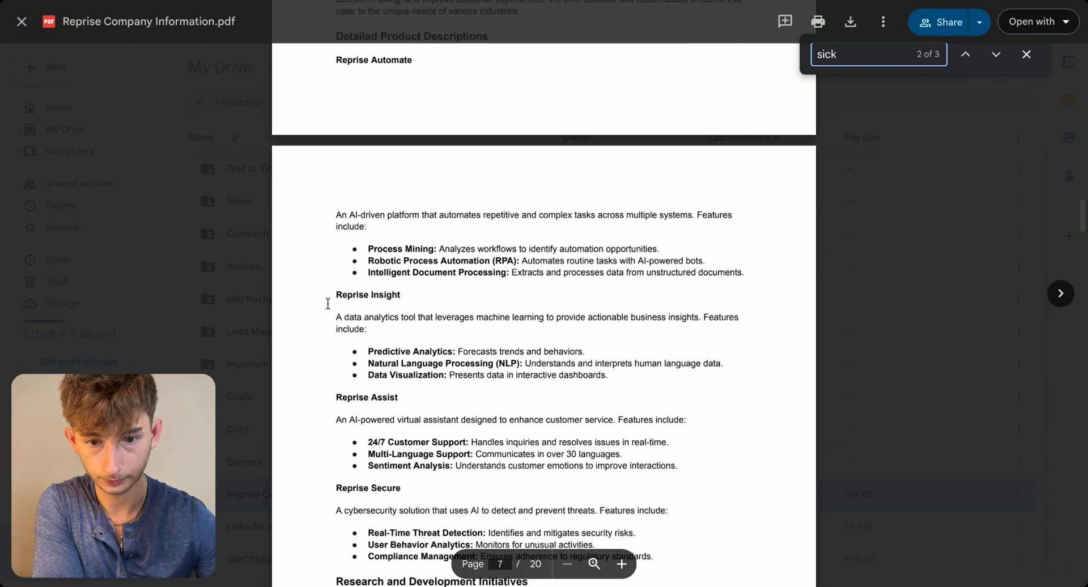
scroll(476, 383, "down", 5)
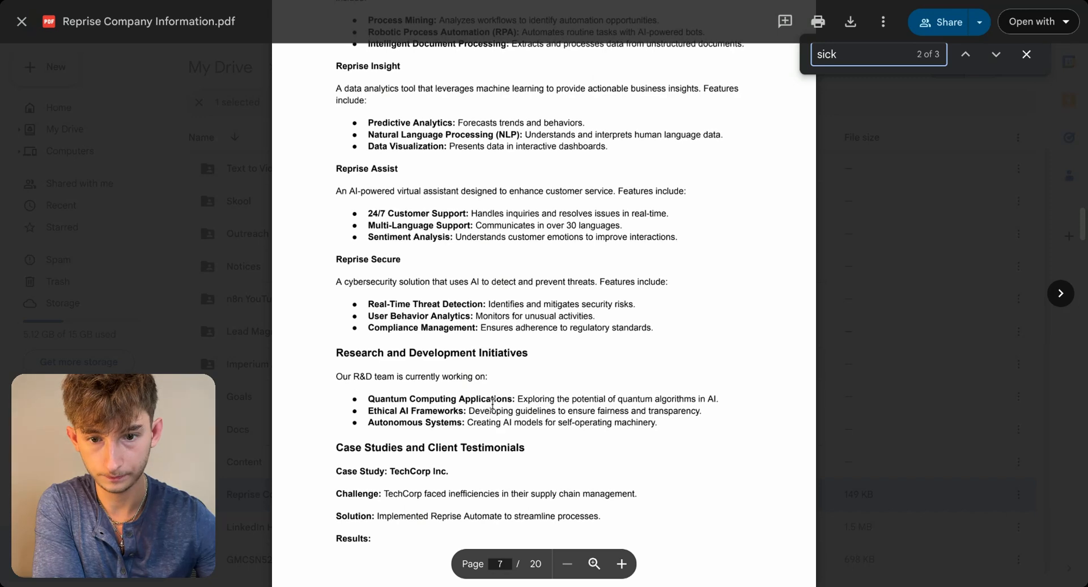
scroll(378, 310, "down", 1)
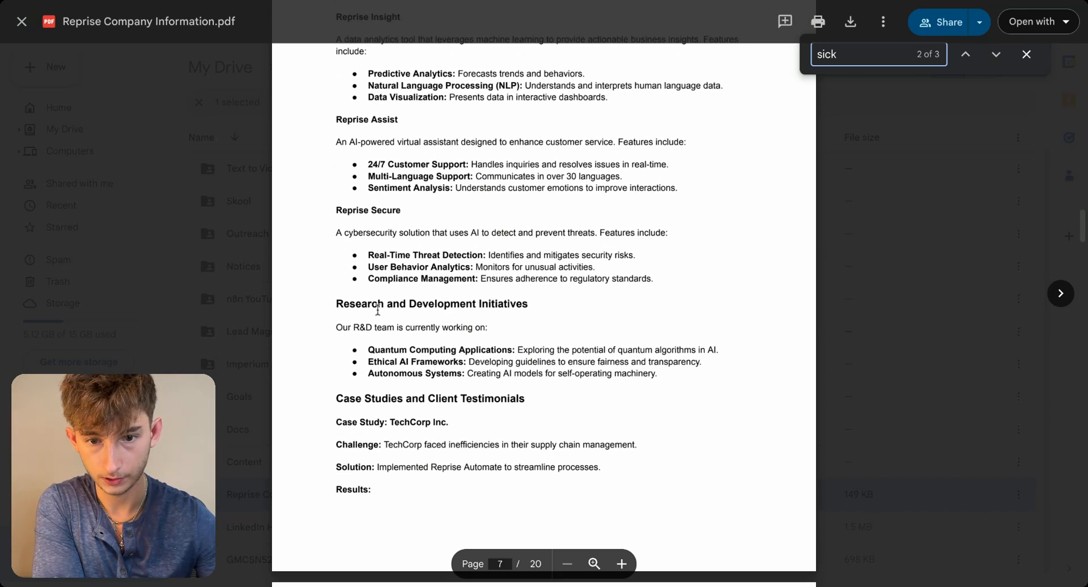
triple_click(335, 328)
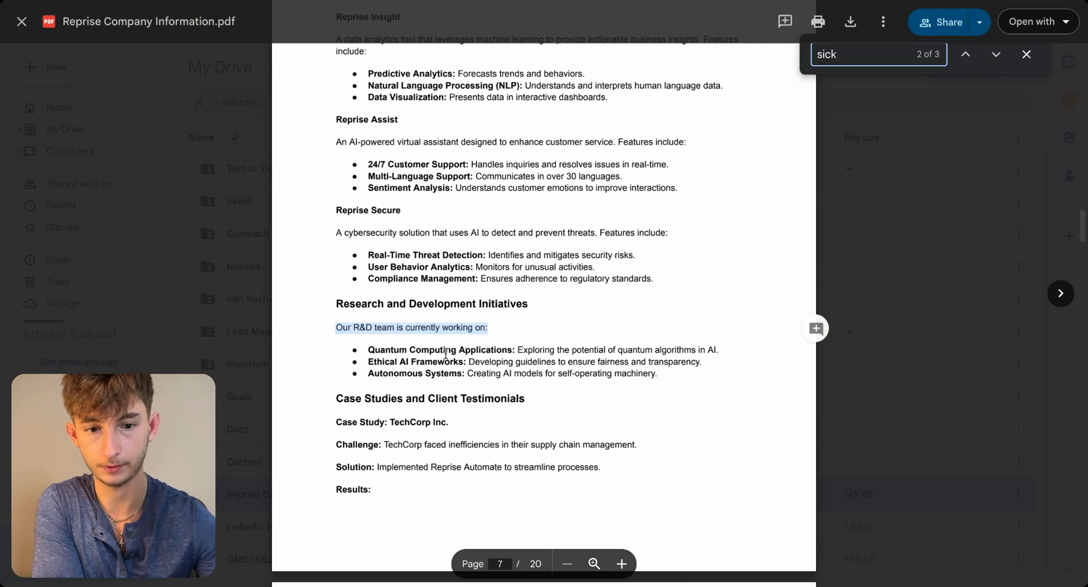
left_click(359, 356)
left_click_drag(365, 350, 688, 376)
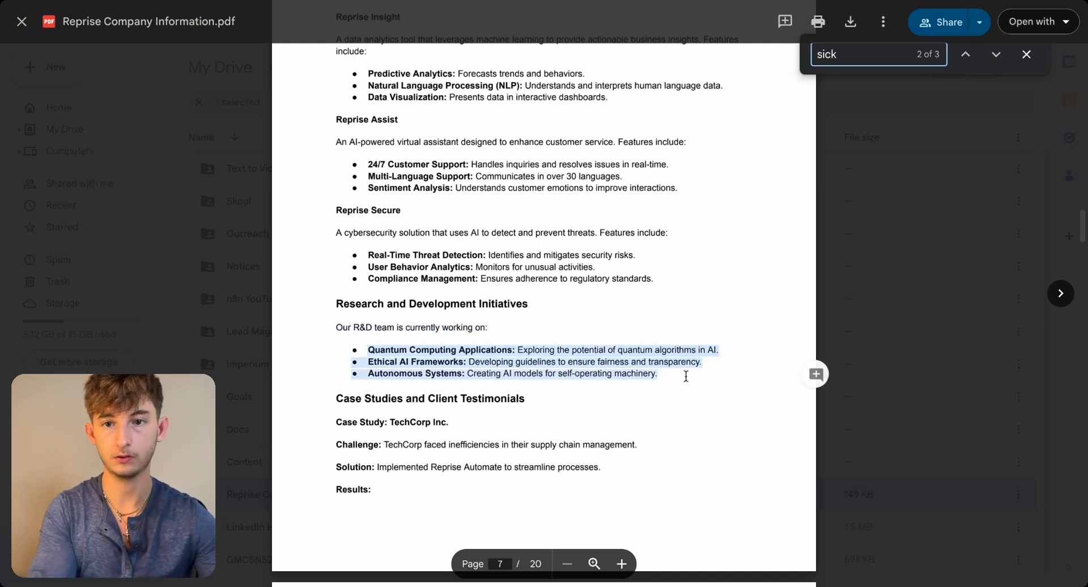
left_click(377, 343)
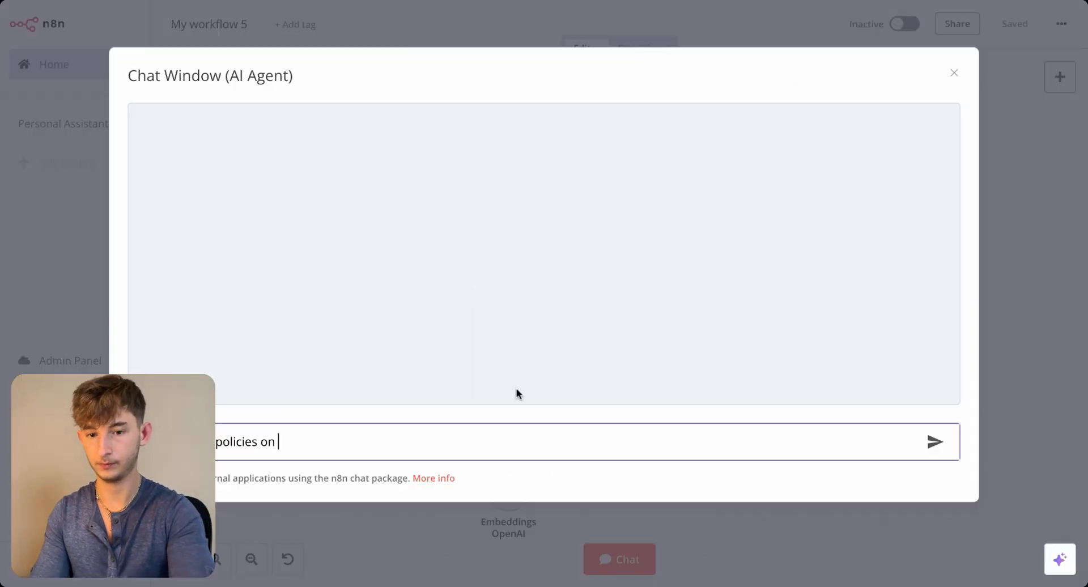
- Back in the n8n chat, replace the drafted message with "What is our R&D Team working on?" and send it
key("ctrl+a")
key("BackSpace")
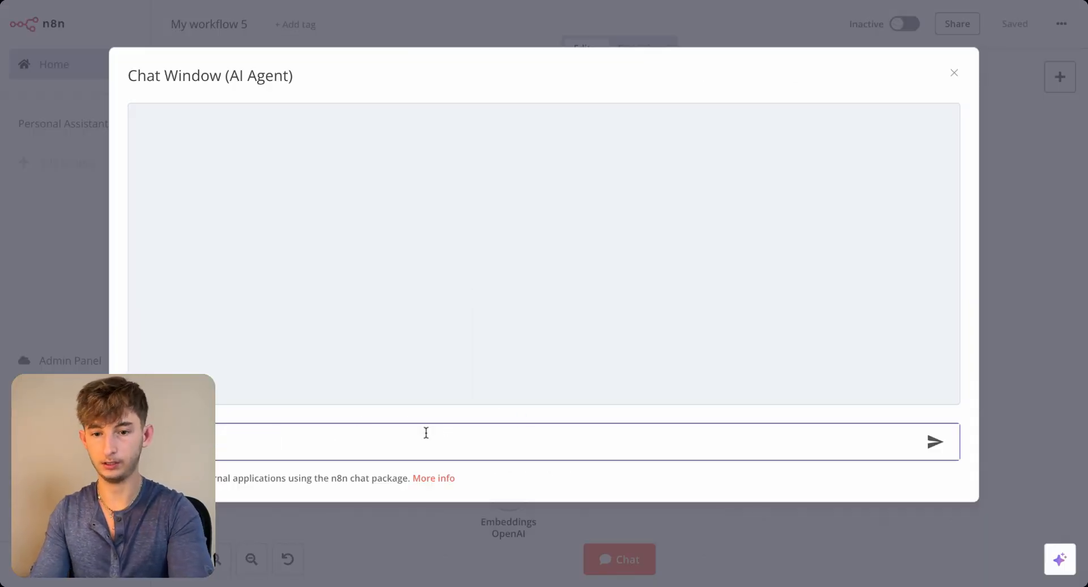
type("What is our R&D Team working on?")
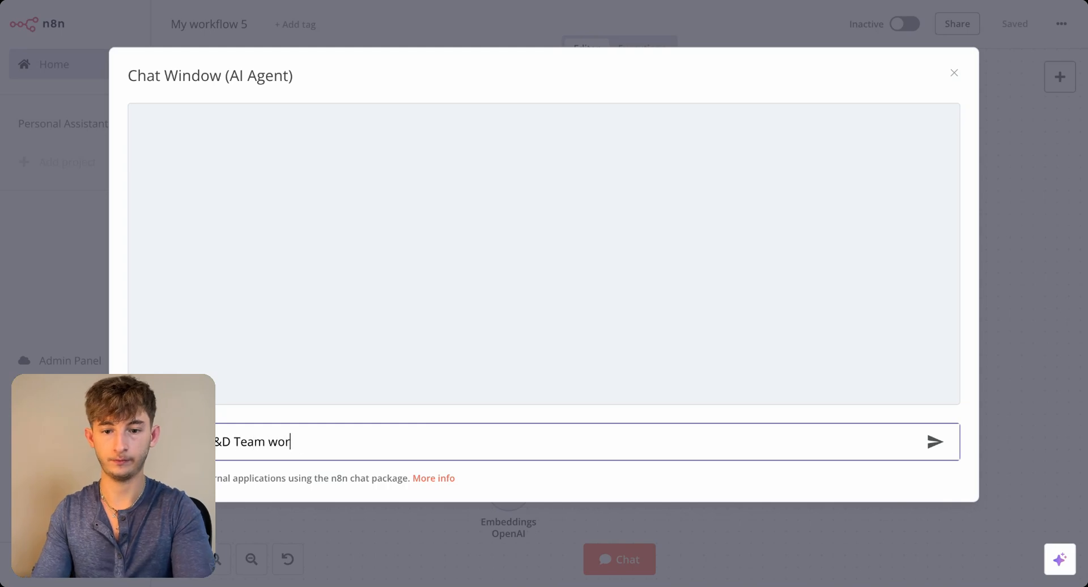
key("Return")
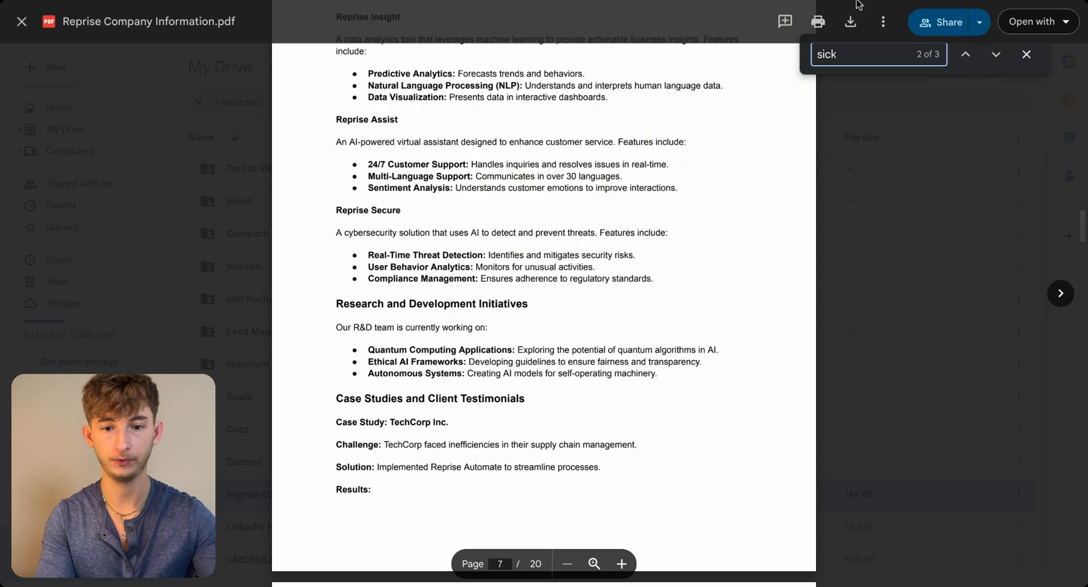
- Return to Reprise Company Information.pdf and look through the leadership biographies, training programs, benefits and leave policies
scroll(541, 408, "down", 1)
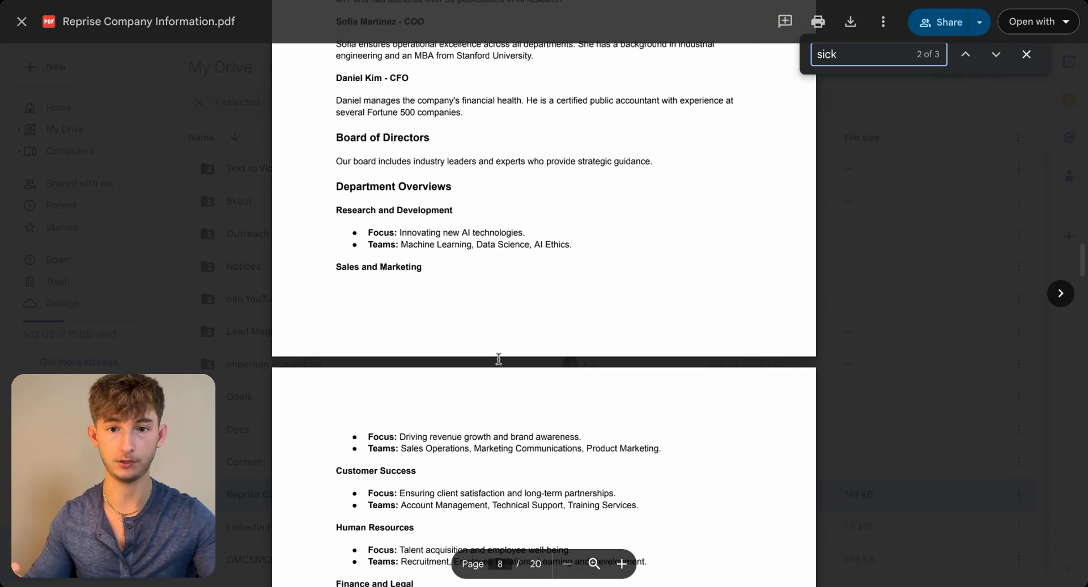
scroll(498, 258, "up", 2)
scroll(499, 258, "up", 1)
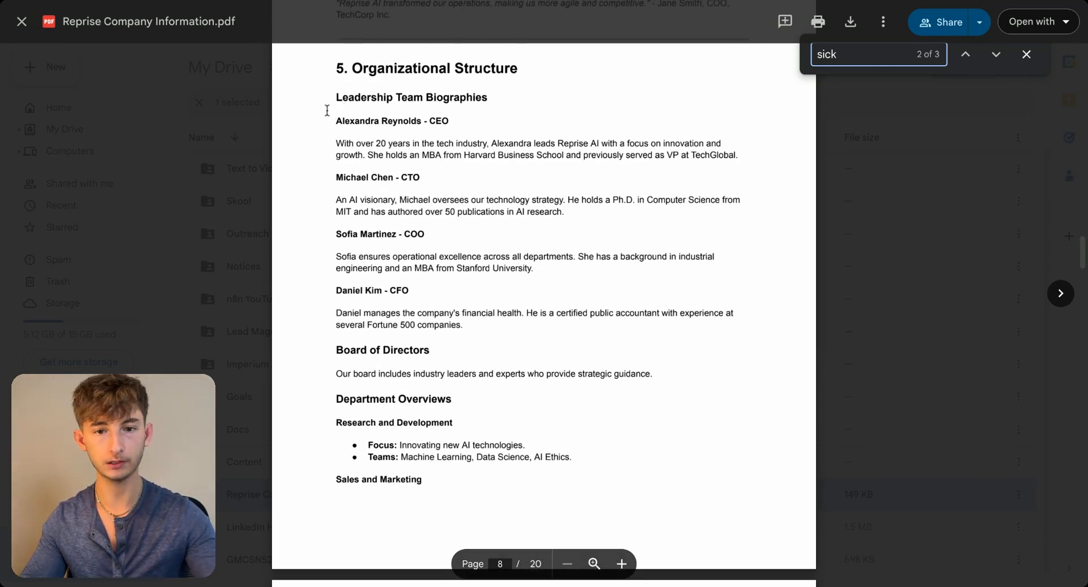
triple_click(319, 120)
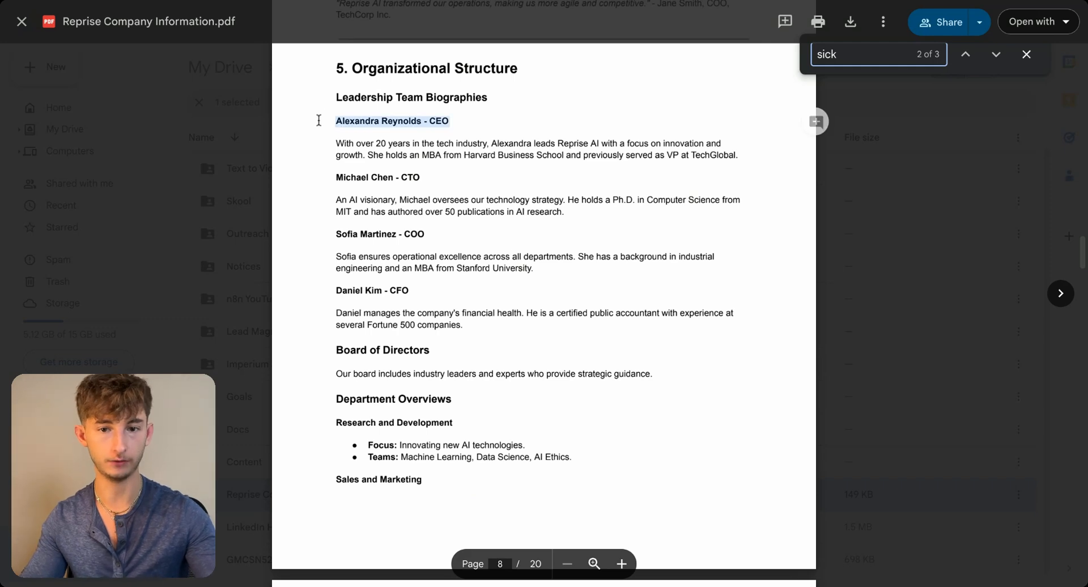
left_click(385, 122)
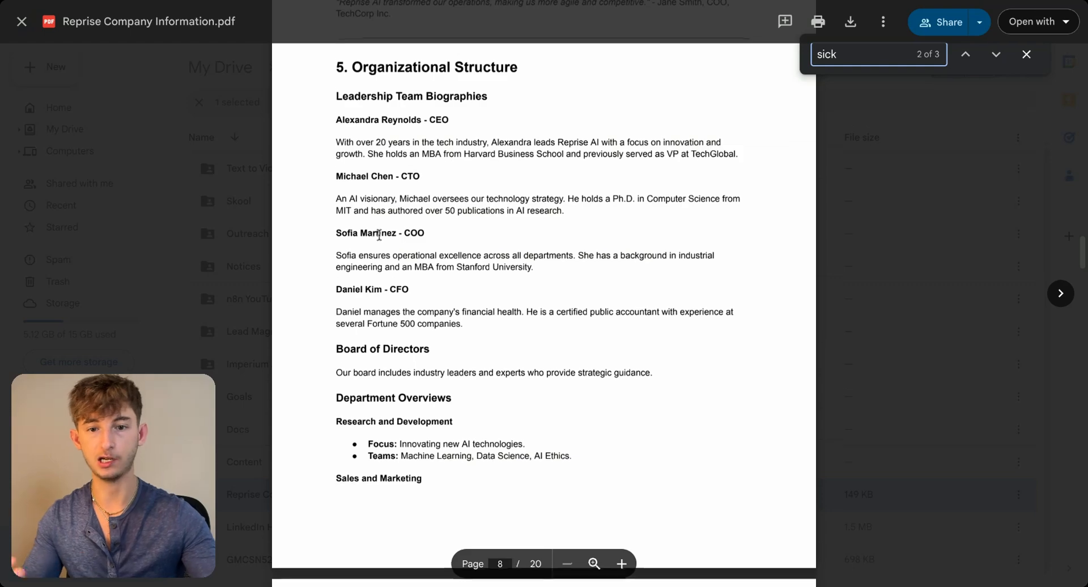
scroll(433, 170, "down", 1)
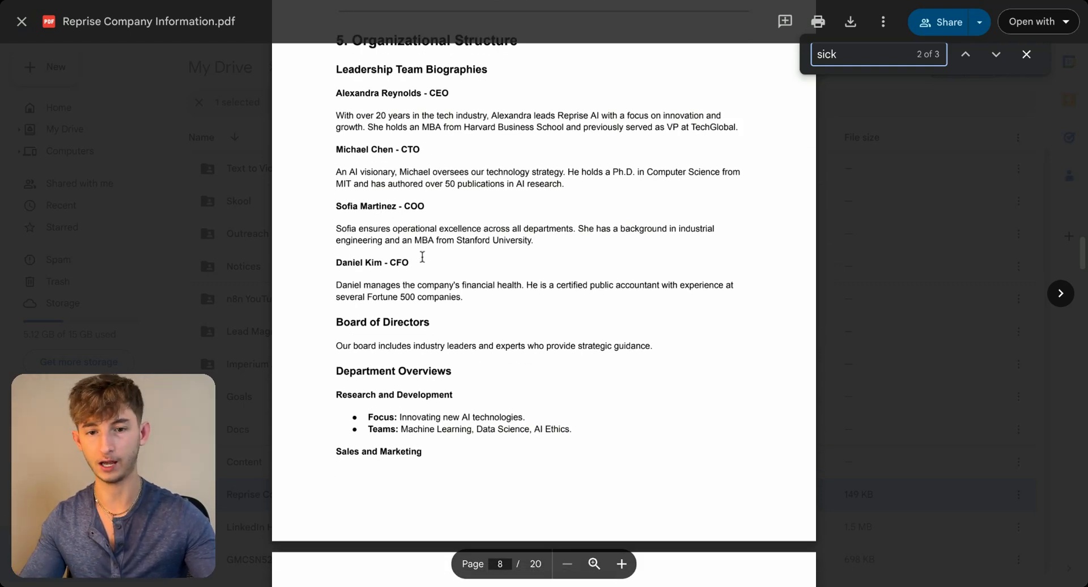
scroll(465, 301, "down", 15)
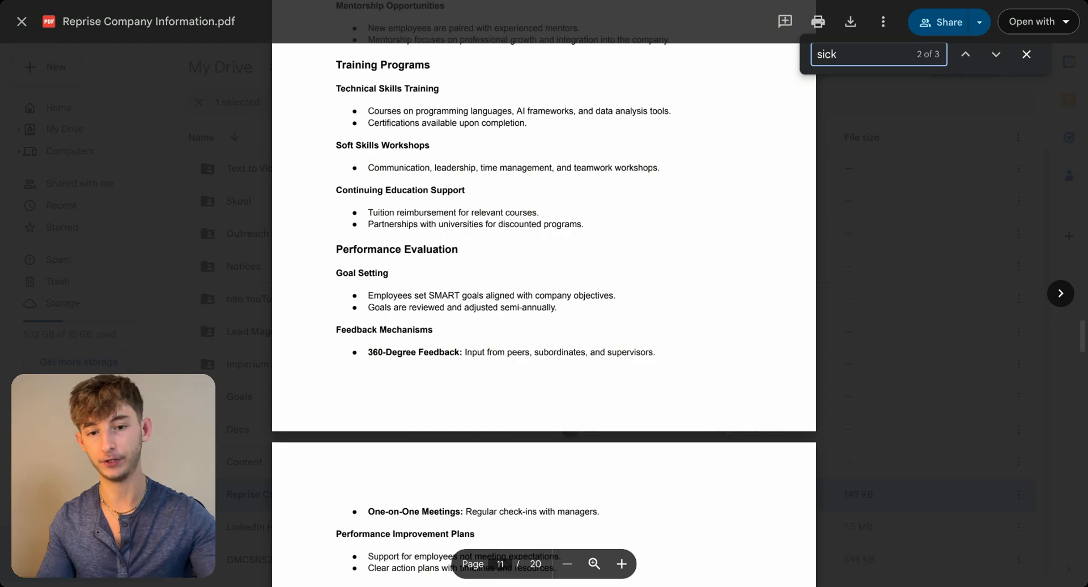
scroll(567, 431, "down", 15)
scroll(570, 423, "down", 7)
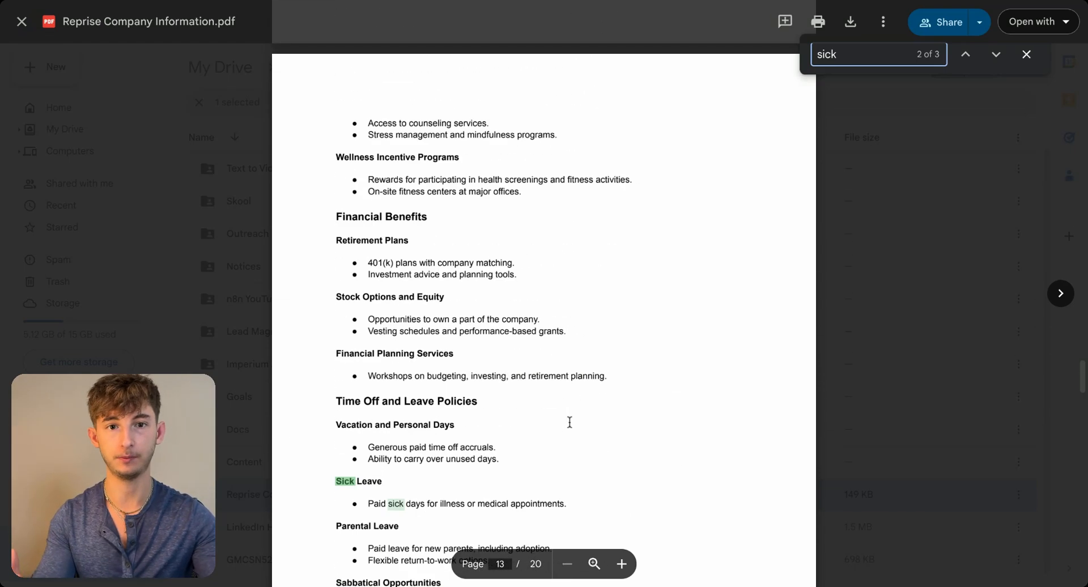